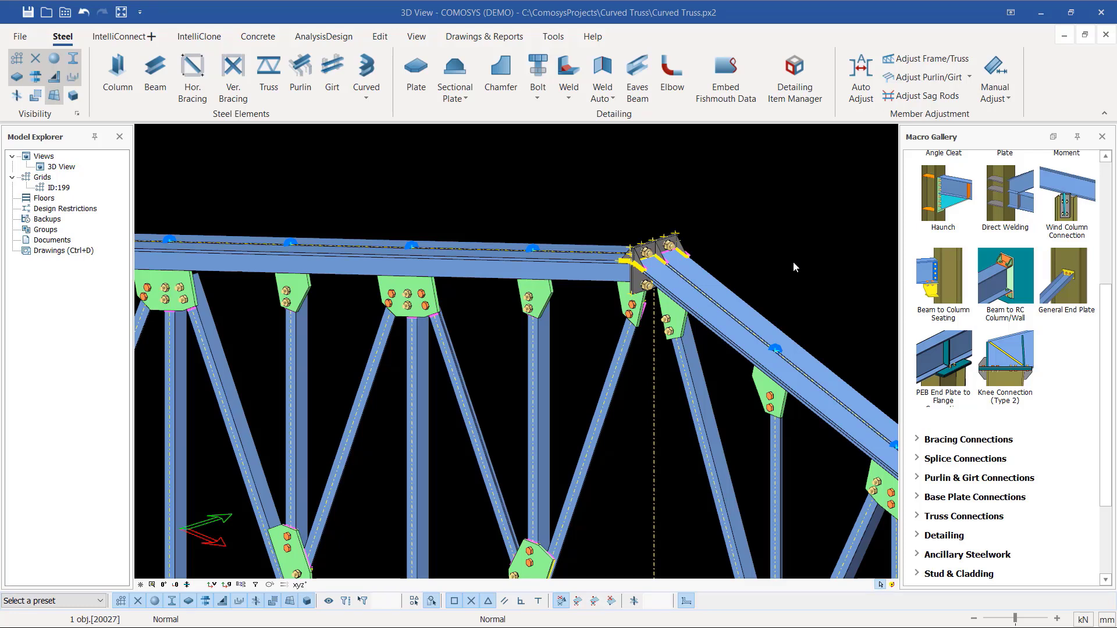
- Examine the bolted apex connection of the top chords and the splice in the truss's bottom chord
{"action": "scroll", "coordinate": [660, 259], "scroll_direction": "up", "scroll_amount": 5}
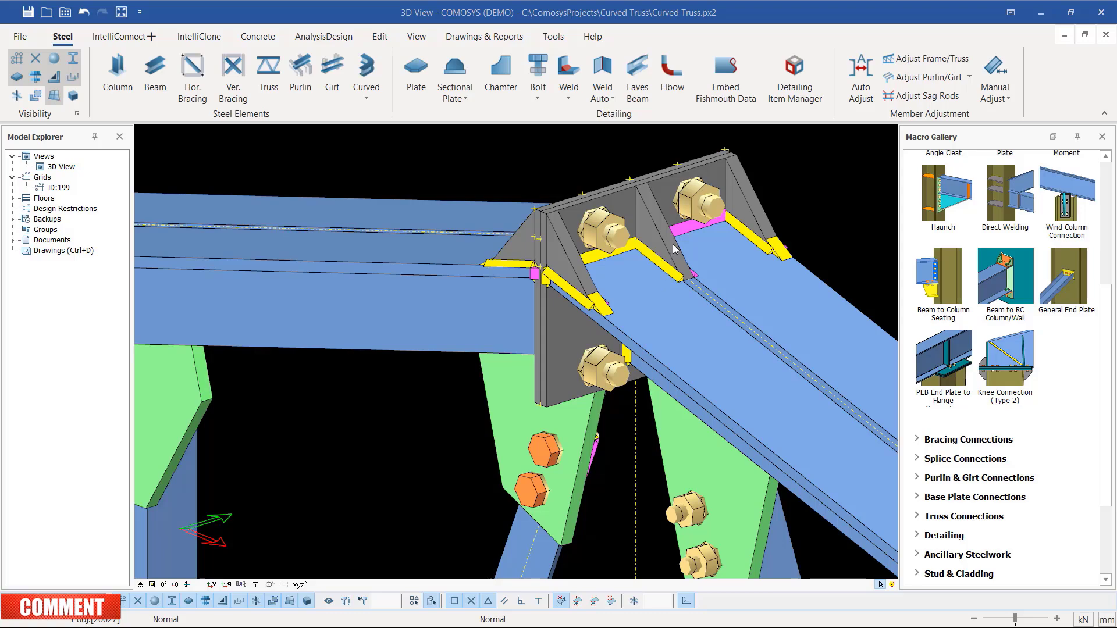
{"action": "left_click", "coordinate": [627, 237]}
{"action": "middle_click_drag", "start_coordinate": [630, 241], "coordinate": [506, 210]}
{"action": "scroll", "coordinate": [613, 204], "scroll_direction": "down", "scroll_amount": 6}
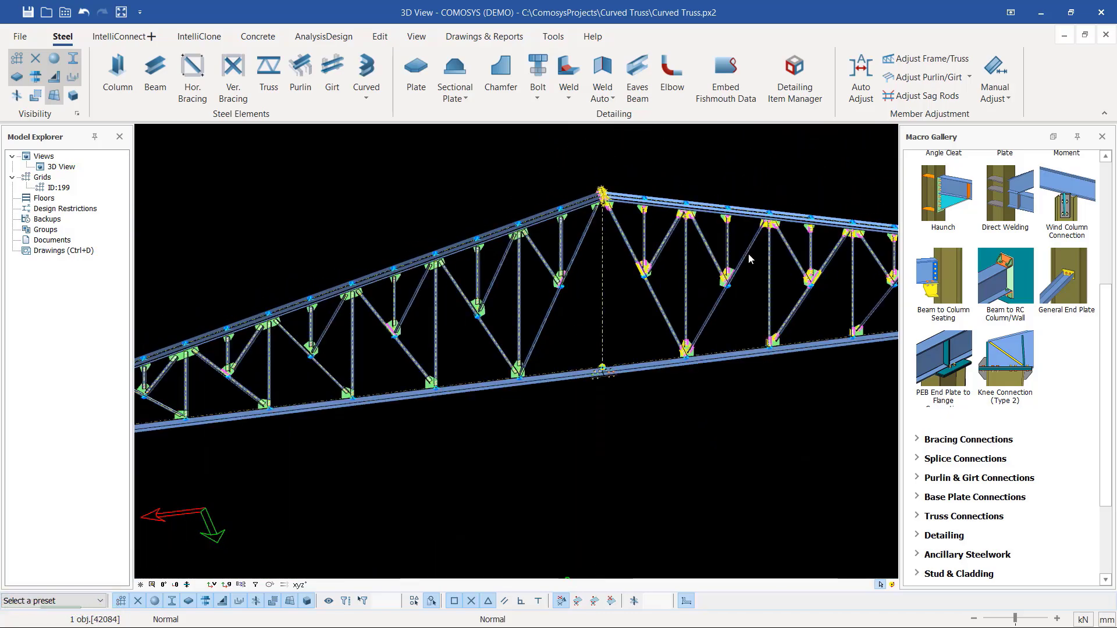
{"action": "scroll", "coordinate": [614, 204], "scroll_direction": "up", "scroll_amount": 5}
{"action": "scroll", "coordinate": [614, 204], "scroll_direction": "down", "scroll_amount": 5}
{"action": "scroll", "coordinate": [602, 375], "scroll_direction": "up", "scroll_amount": 8}
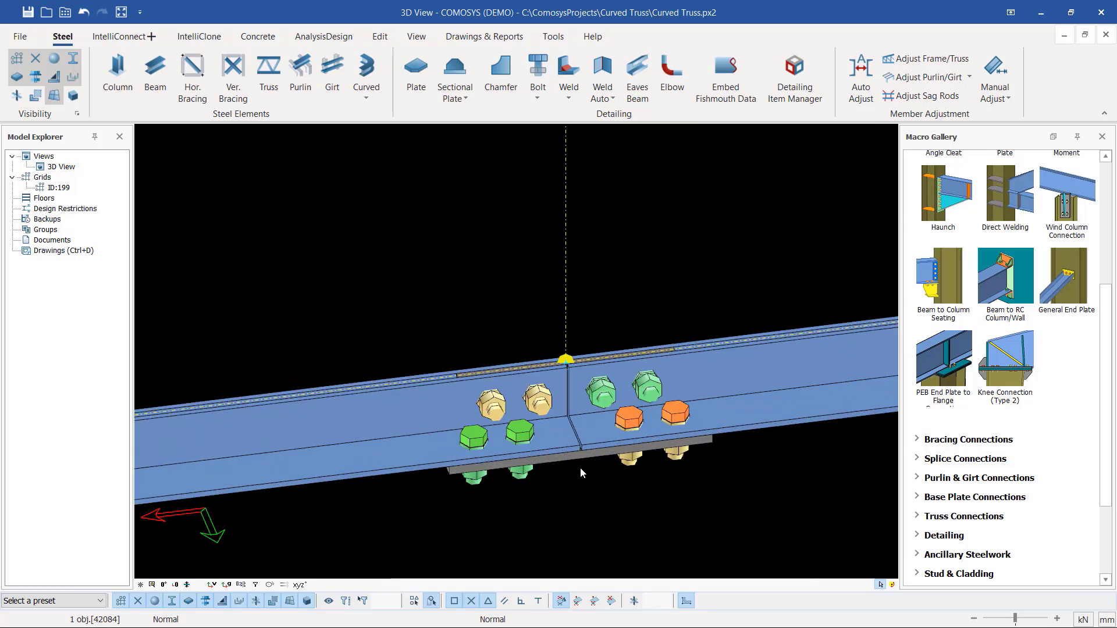
{"action": "scroll", "coordinate": [585, 428], "scroll_direction": "down", "scroll_amount": 7}
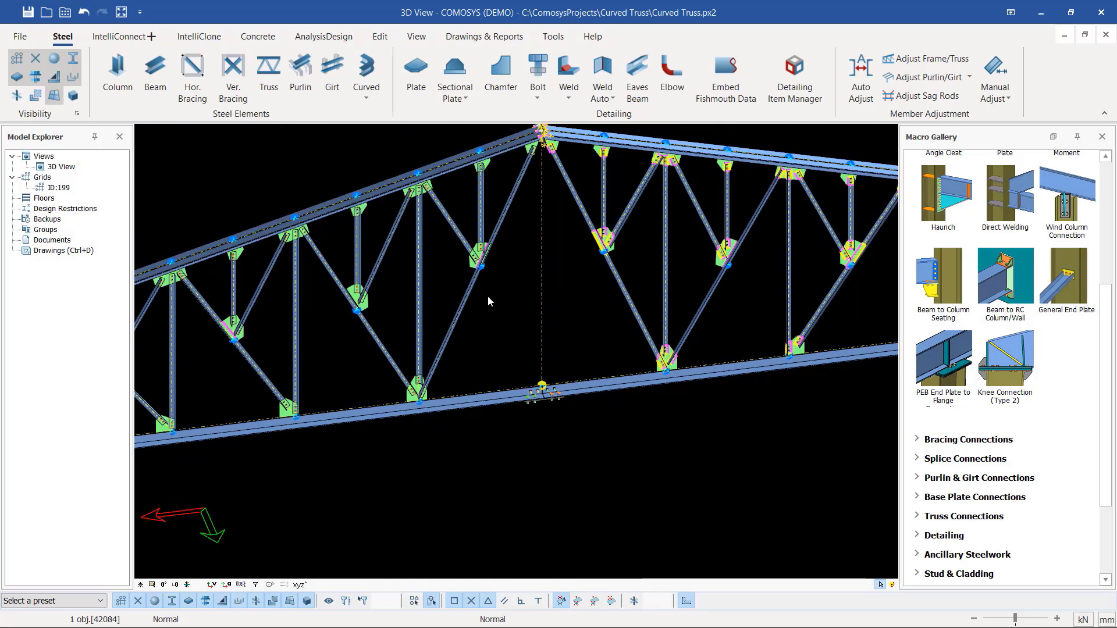
- Examine both truss ends where the top and bottom chords meet the supporting columns without a connection
{"action": "scroll", "coordinate": [488, 296], "scroll_direction": "down", "scroll_amount": 3}
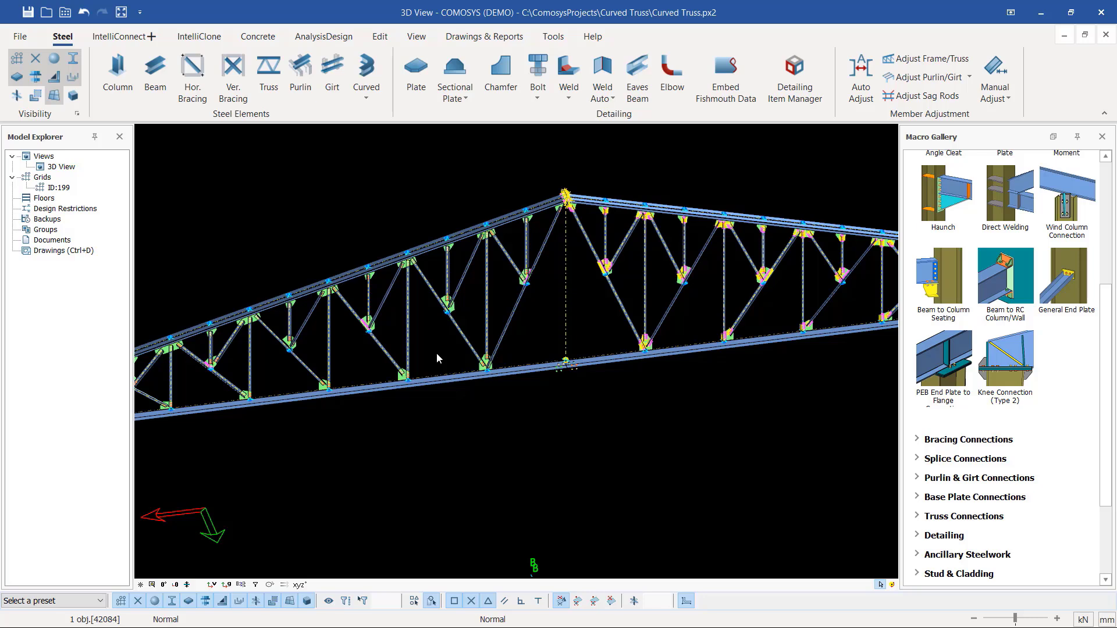
{"action": "scroll", "coordinate": [623, 331], "scroll_direction": "down", "scroll_amount": 2}
{"action": "scroll", "coordinate": [207, 382], "scroll_direction": "up", "scroll_amount": 3}
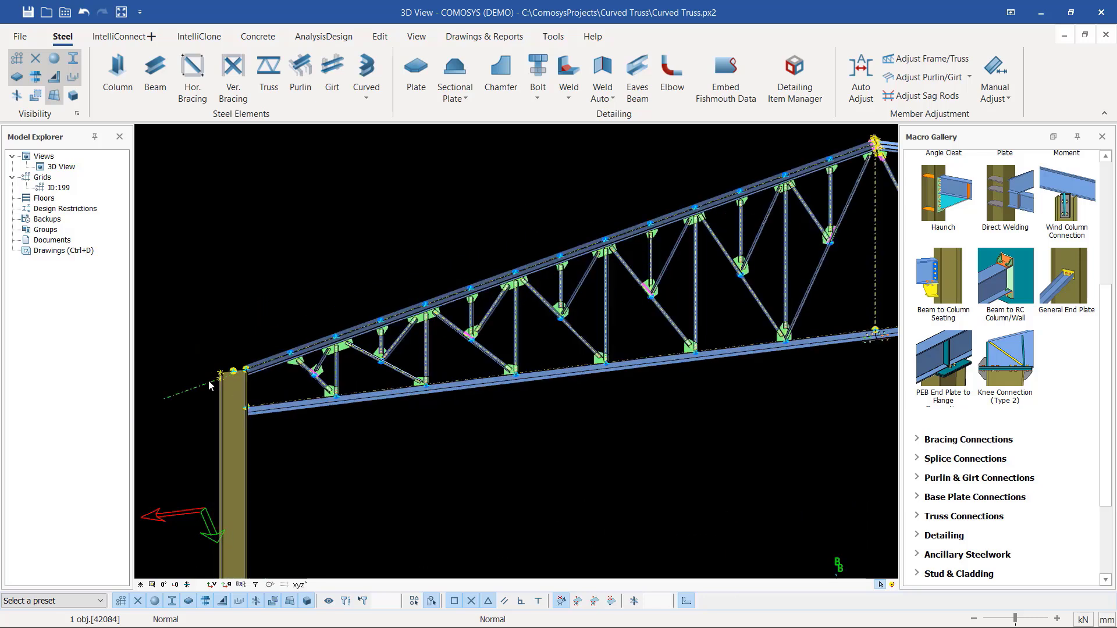
{"action": "scroll", "coordinate": [233, 385], "scroll_direction": "down", "scroll_amount": 5}
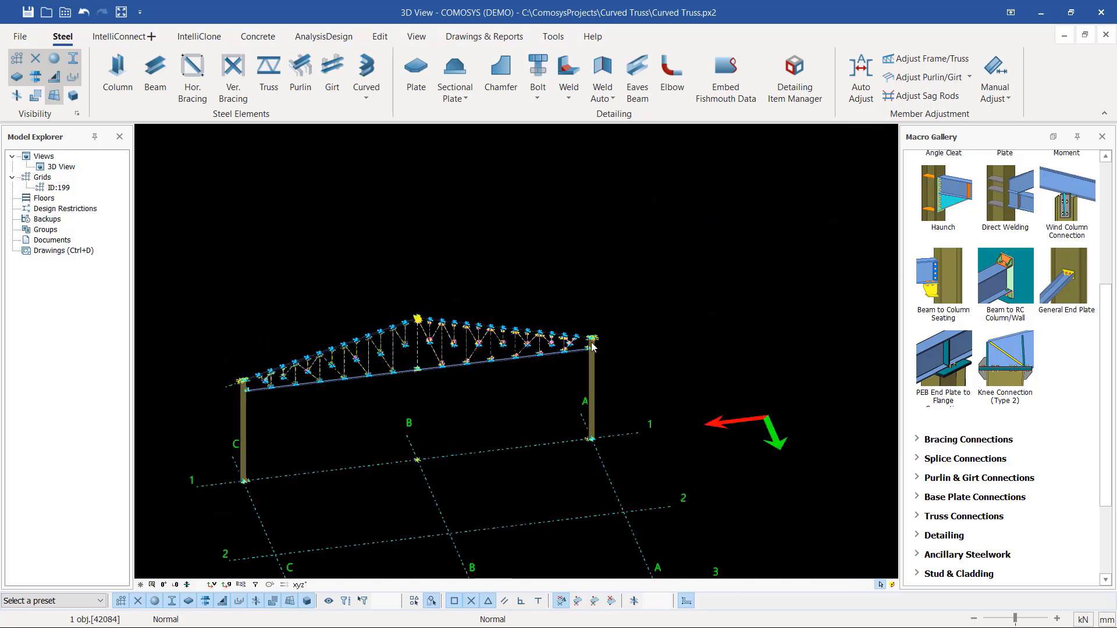
{"action": "scroll", "coordinate": [588, 378], "scroll_direction": "up", "scroll_amount": 5}
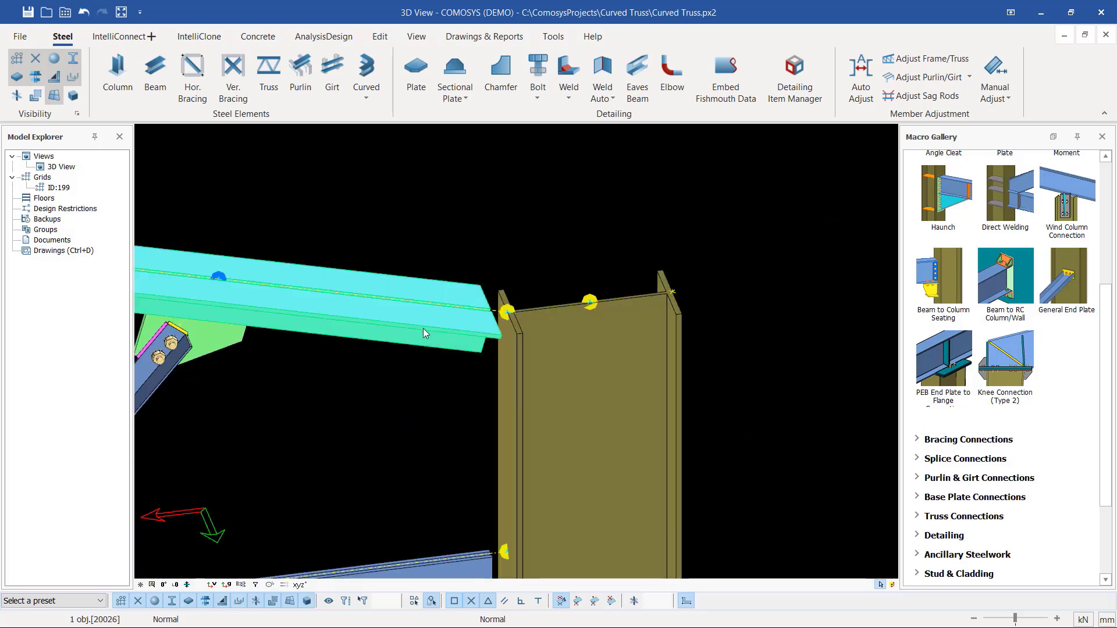
{"action": "middle_click_drag", "start_coordinate": [613, 361], "coordinate": [525, 326]}
{"action": "scroll", "coordinate": [505, 296], "scroll_direction": "down", "scroll_amount": 3}
{"action": "scroll", "coordinate": [492, 334], "scroll_direction": "up", "scroll_amount": 4}
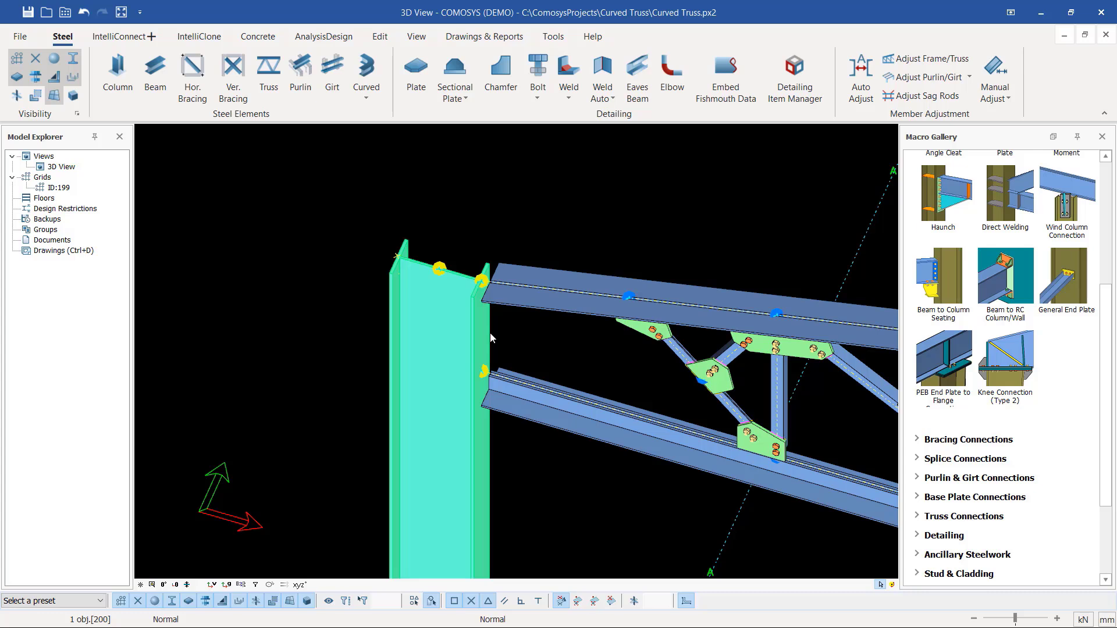
- Browse the macro gallery's beam-to-column, splice and bracing connections, and expand the Truss Connections category
{"action": "left_click", "coordinate": [534, 194]}
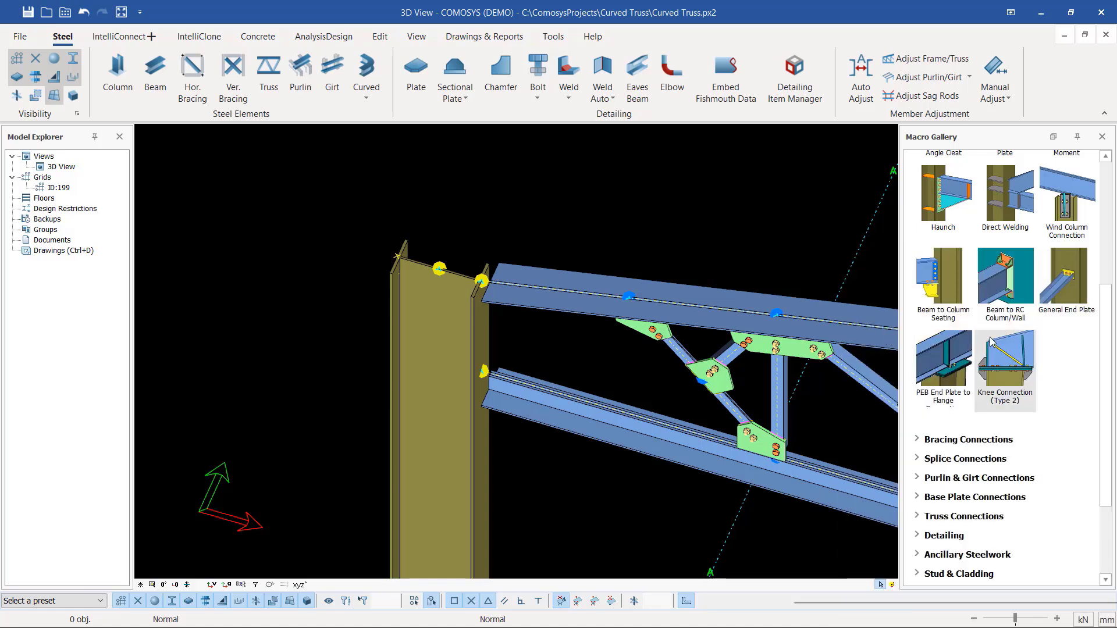
{"action": "scroll", "coordinate": [992, 342], "scroll_direction": "up", "scroll_amount": 3}
{"action": "scroll", "coordinate": [991, 341], "scroll_direction": "up", "scroll_amount": 1}
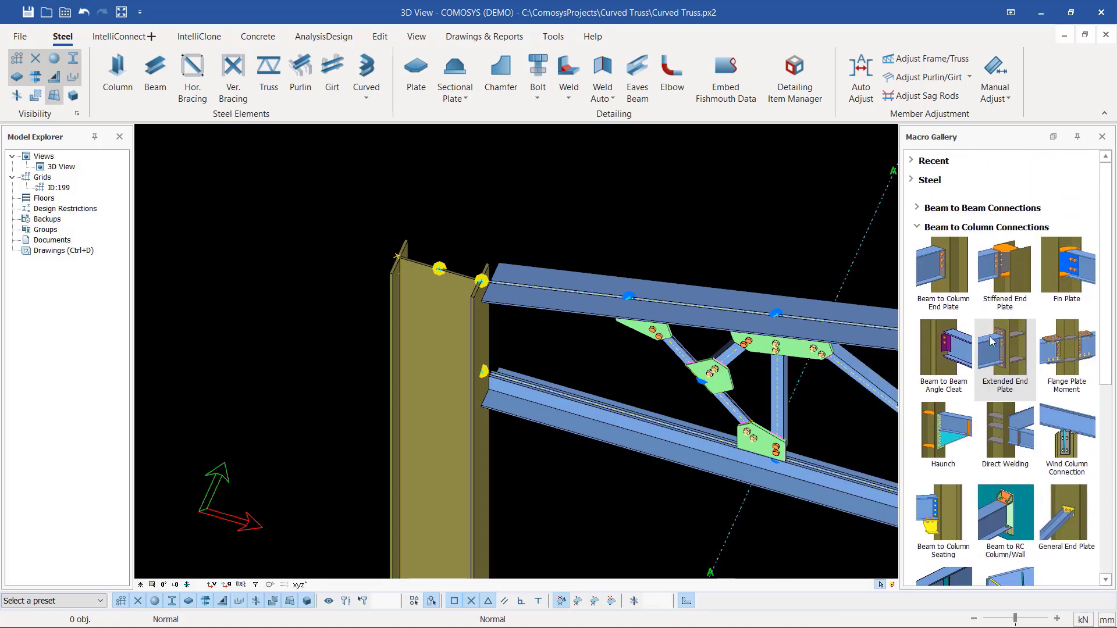
{"action": "scroll", "coordinate": [930, 250], "scroll_direction": "down", "scroll_amount": 6}
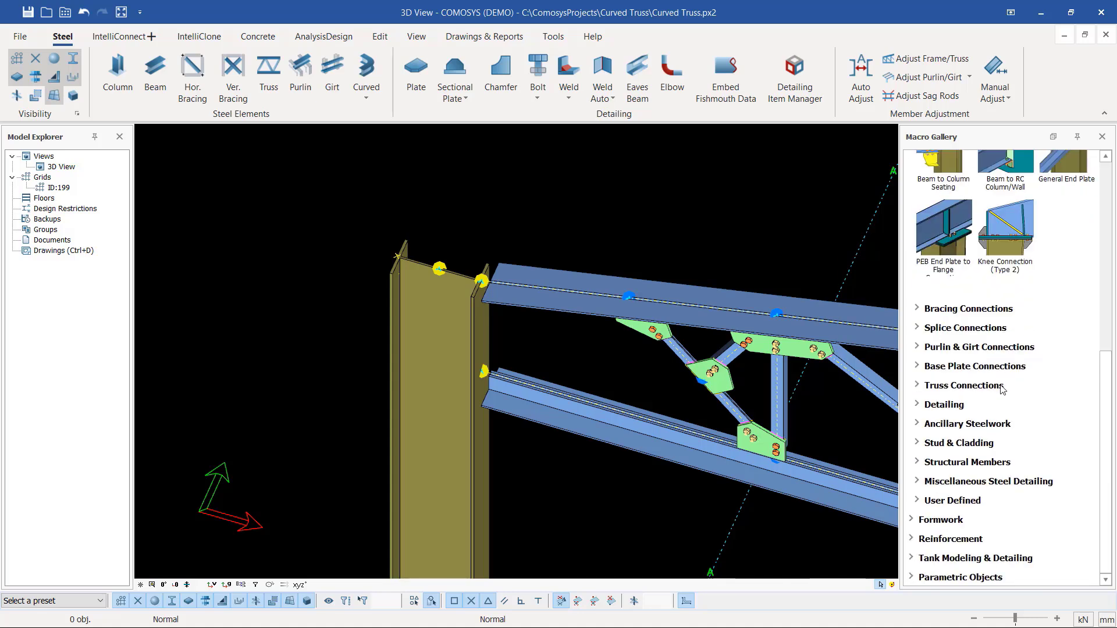
{"action": "left_click", "coordinate": [929, 330]}
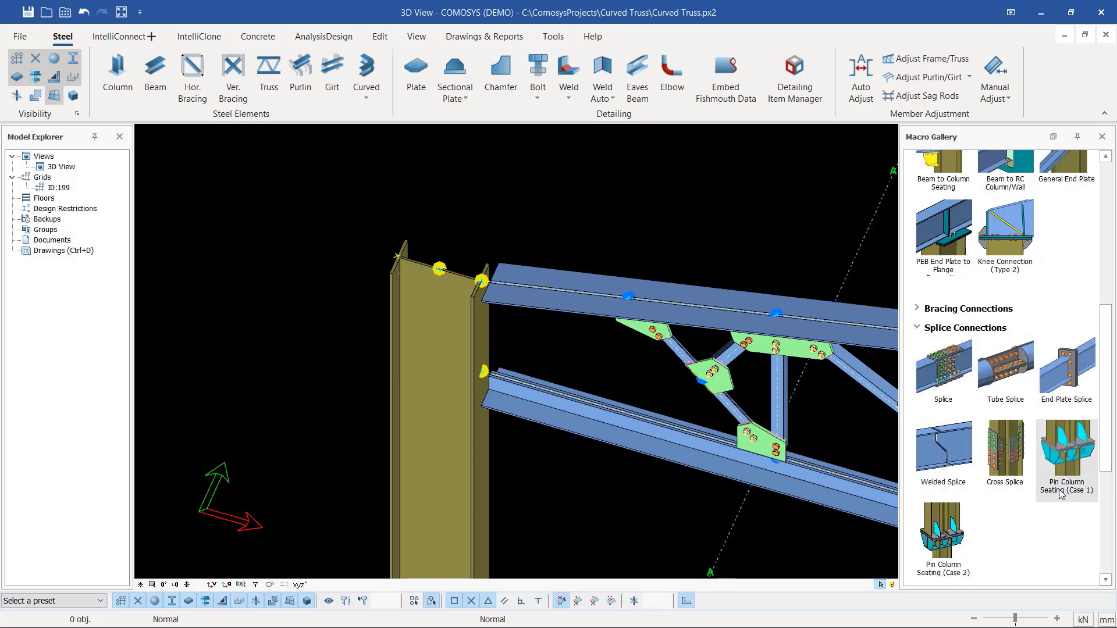
{"action": "left_click", "coordinate": [917, 309]}
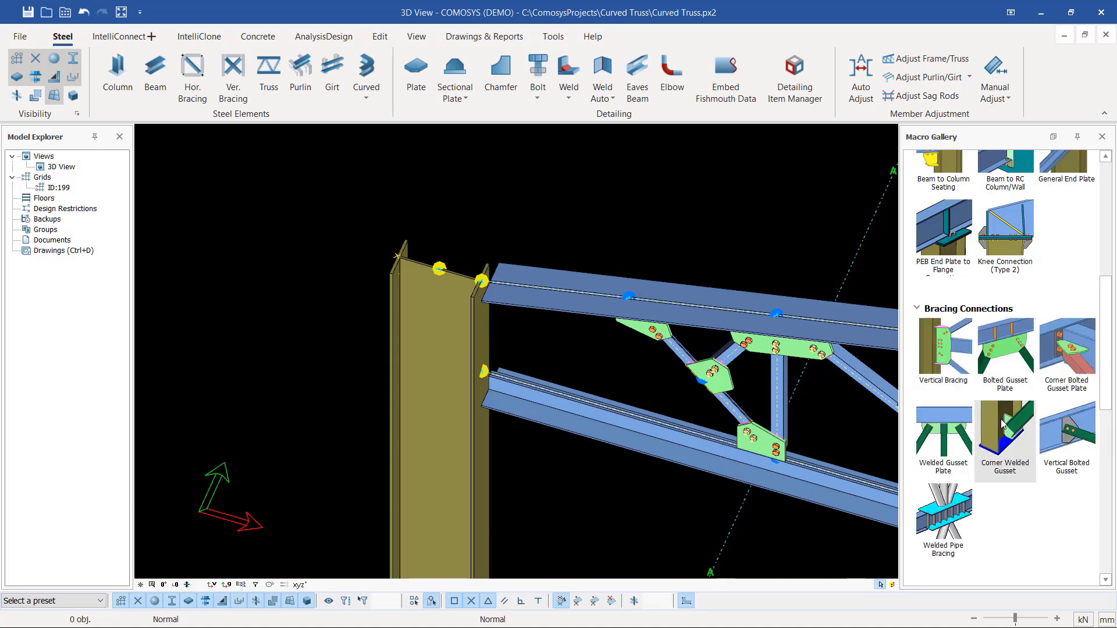
{"action": "scroll", "coordinate": [1002, 345], "scroll_direction": "down", "scroll_amount": 5}
{"action": "scroll", "coordinate": [1001, 346], "scroll_direction": "down", "scroll_amount": 5}
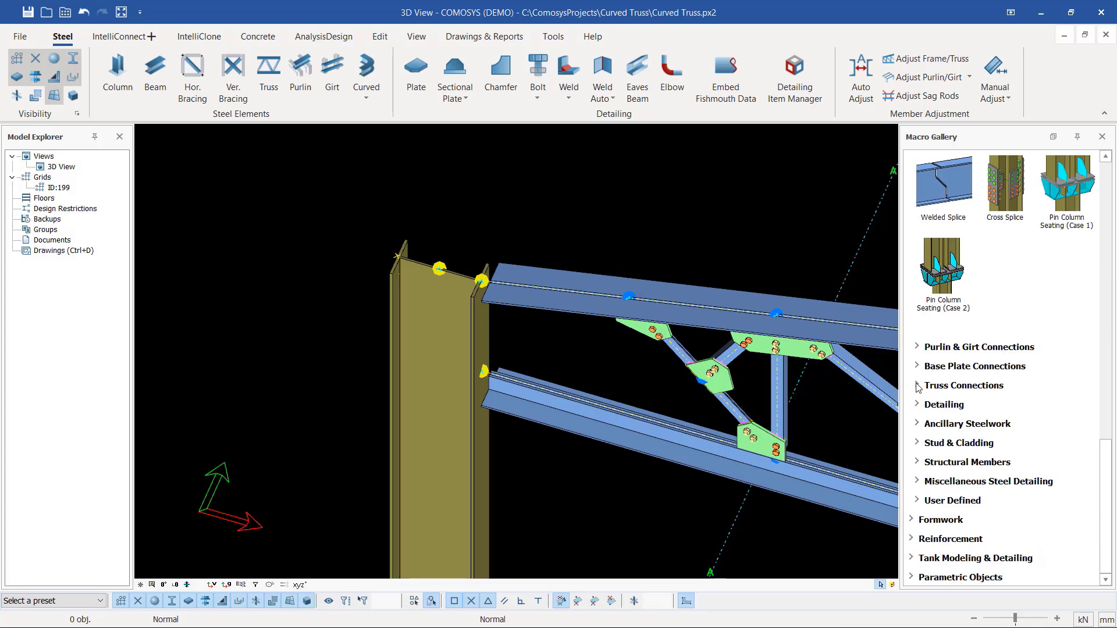
{"action": "left_click", "coordinate": [964, 385]}
{"action": "scroll", "coordinate": [999, 377], "scroll_direction": "down", "scroll_amount": 3}
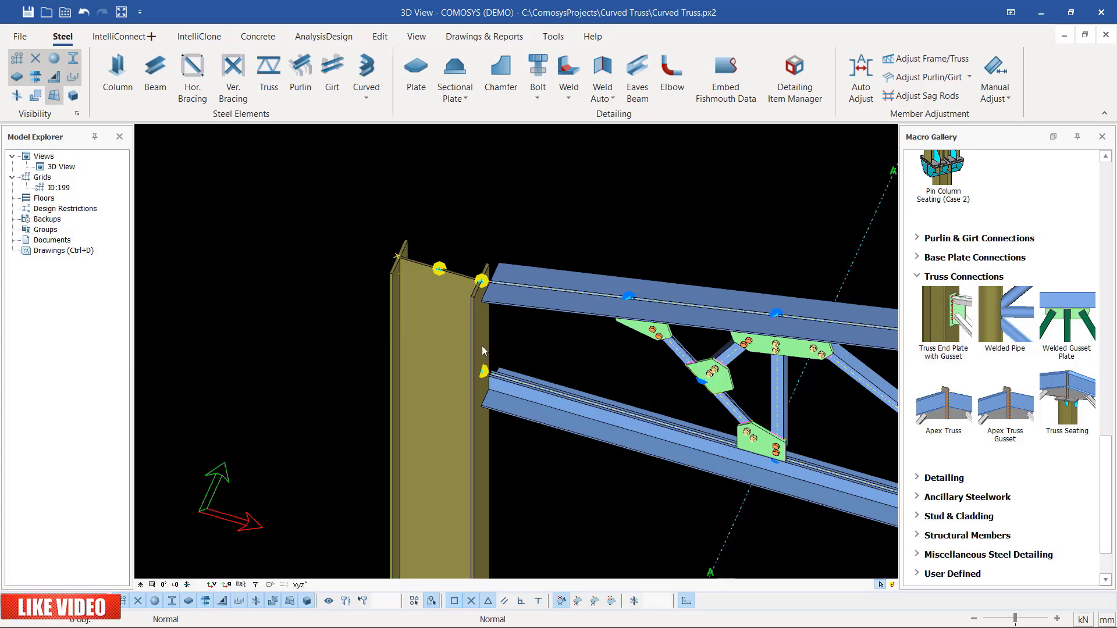
- Try the Truss End Plate with Gusset connection on the column and the truss's top and bottom chords, and undo it
{"action": "double_click", "coordinate": [947, 328]}
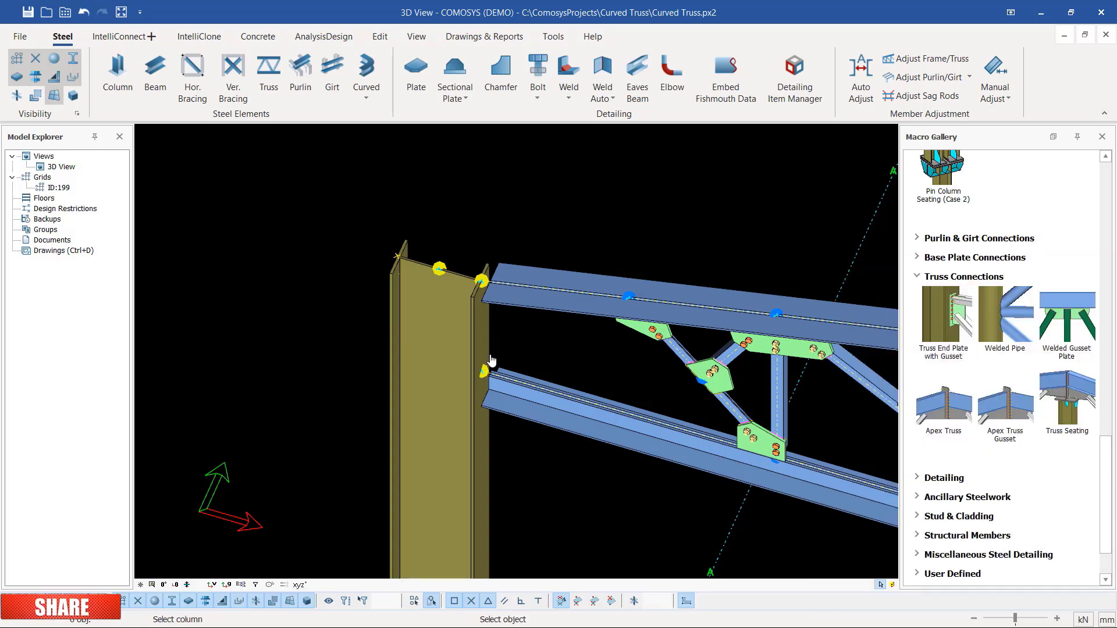
{"action": "scroll", "coordinate": [483, 349], "scroll_direction": "up", "scroll_amount": 3}
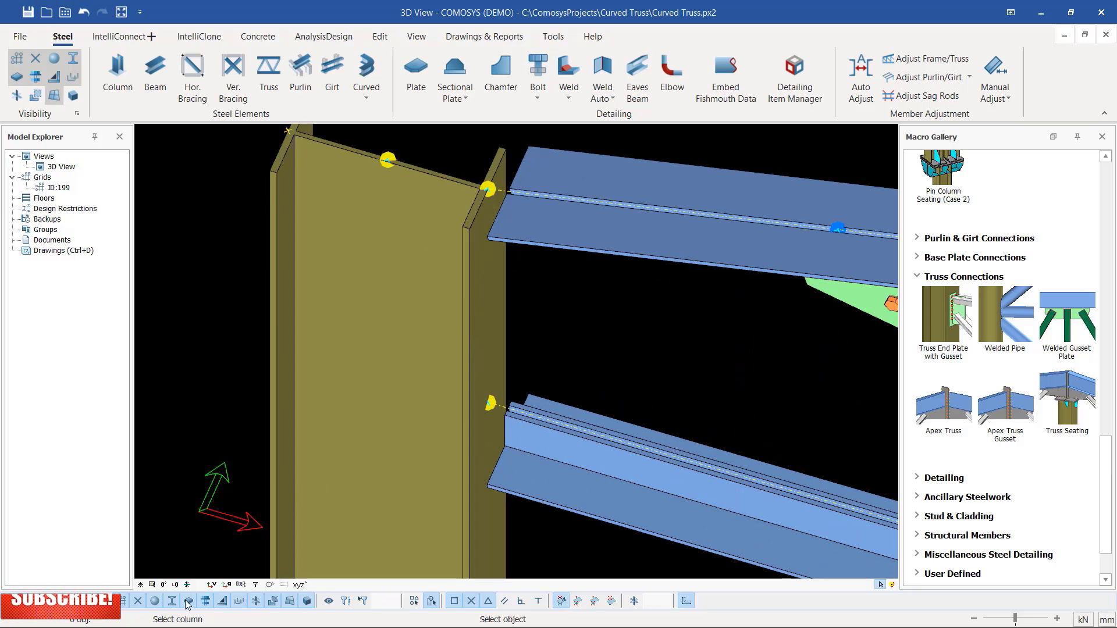
{"action": "left_click", "coordinate": [466, 357]}
{"action": "scroll", "coordinate": [468, 325], "scroll_direction": "down", "scroll_amount": 2}
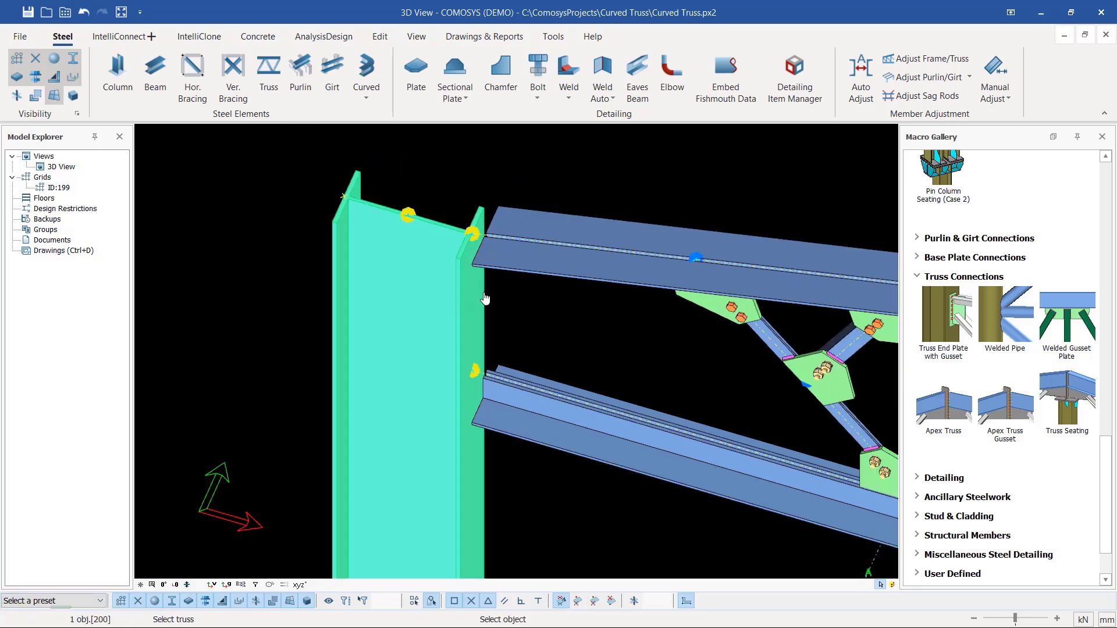
{"action": "left_click", "coordinate": [545, 263]}
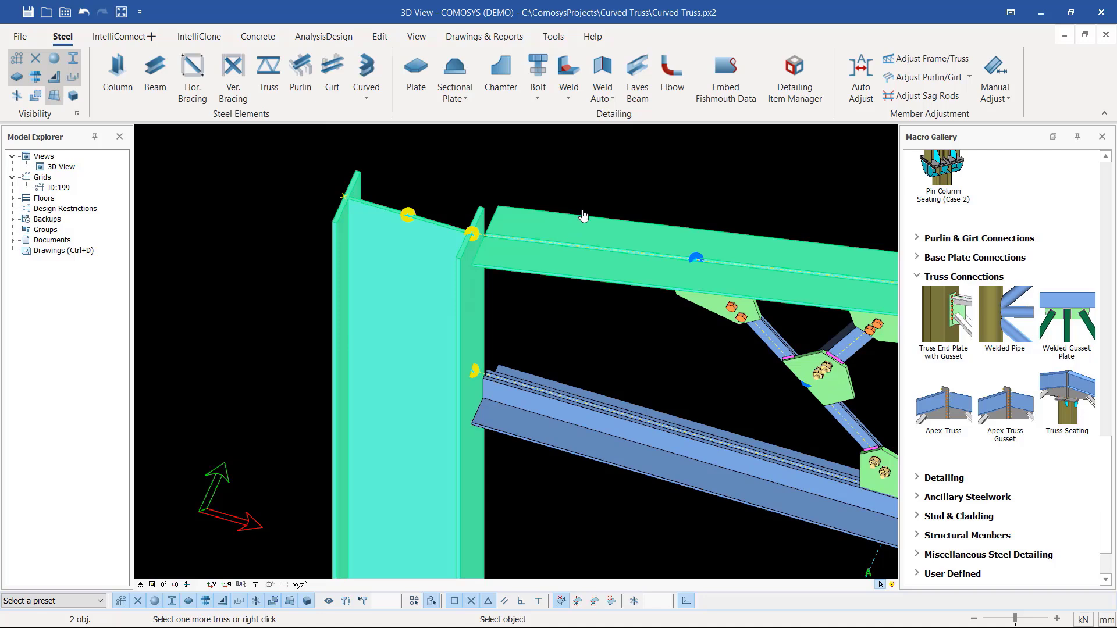
{"action": "left_click", "coordinate": [523, 407]}
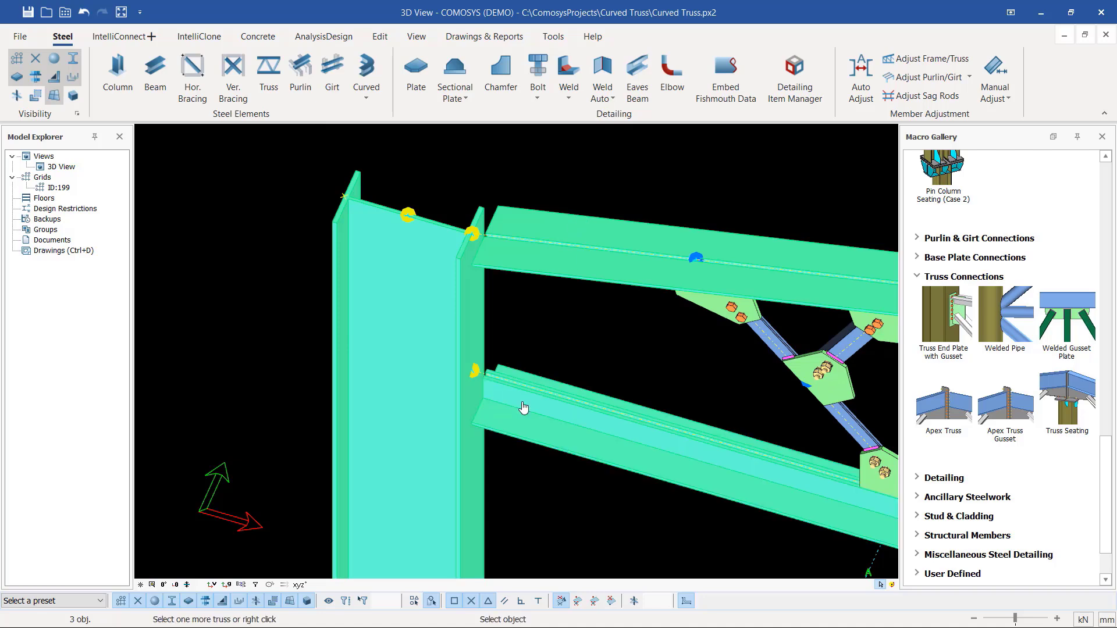
{"action": "right_click", "coordinate": [605, 171]}
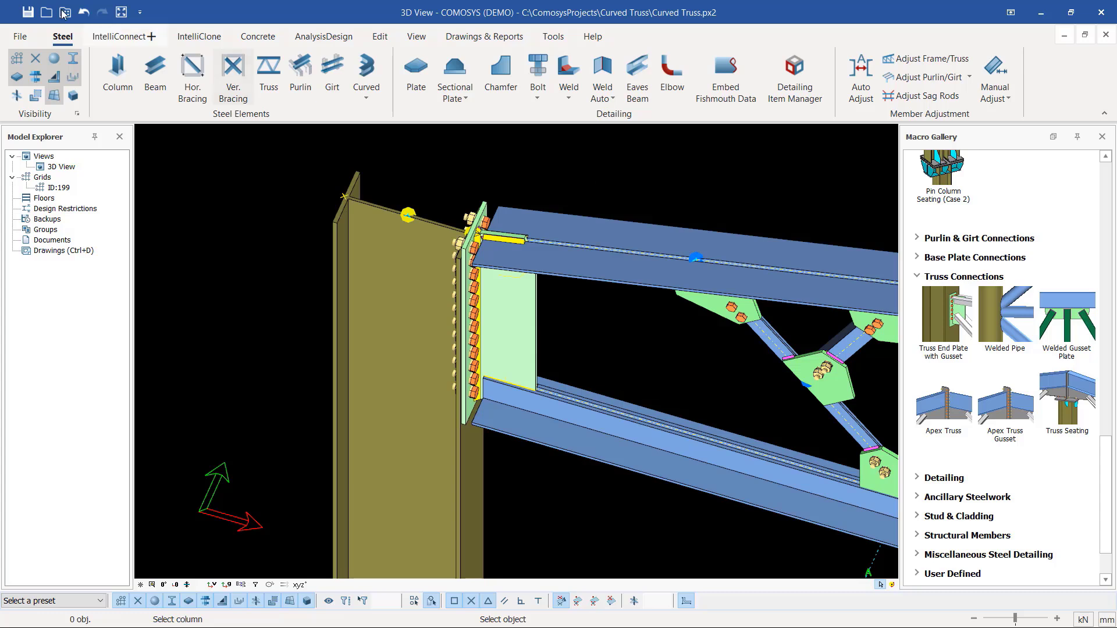
{"action": "left_click", "coordinate": [85, 14]}
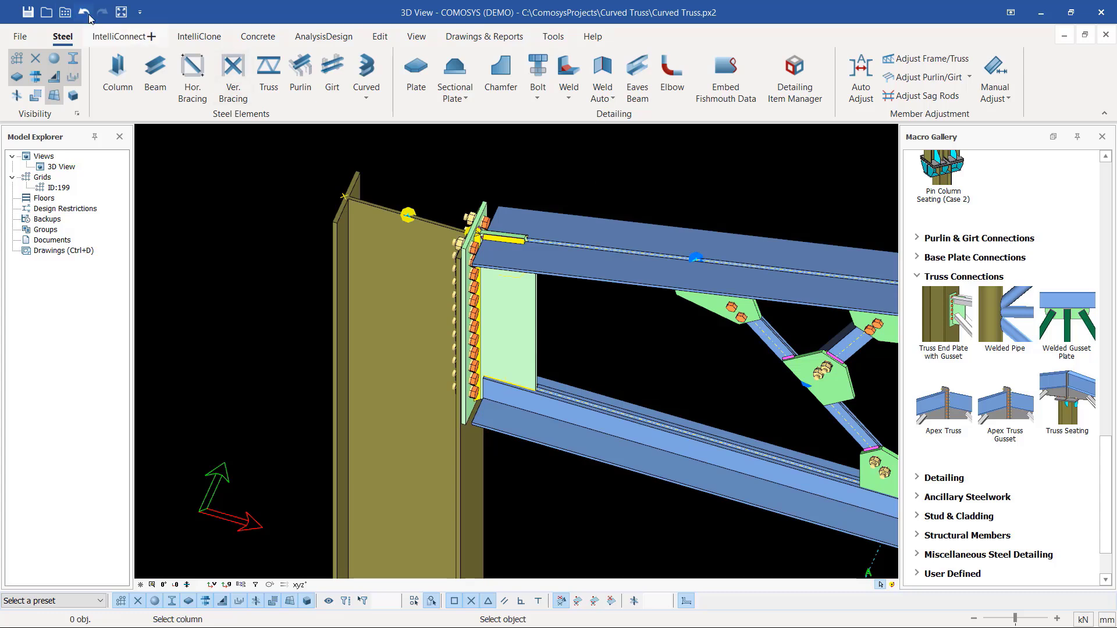
{"action": "key", "text": "Escape"}
- Identify the column, top chord and bottom chord at the unconnected truss end by selecting each one in a near-side view
{"action": "left_click", "coordinate": [473, 235]}
{"action": "middle_click_drag", "start_coordinate": [473, 235], "coordinate": [468, 207]}
{"action": "scroll", "coordinate": [426, 201], "scroll_direction": "down", "scroll_amount": 2}
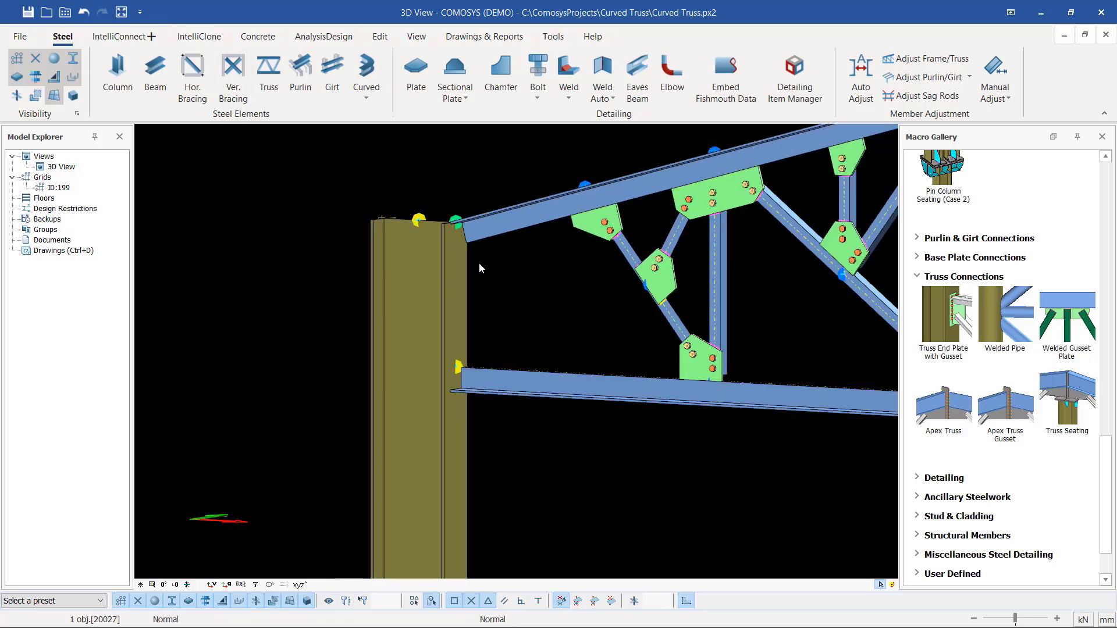
{"action": "left_click", "coordinate": [420, 302]}
{"action": "left_click", "coordinate": [510, 223]}
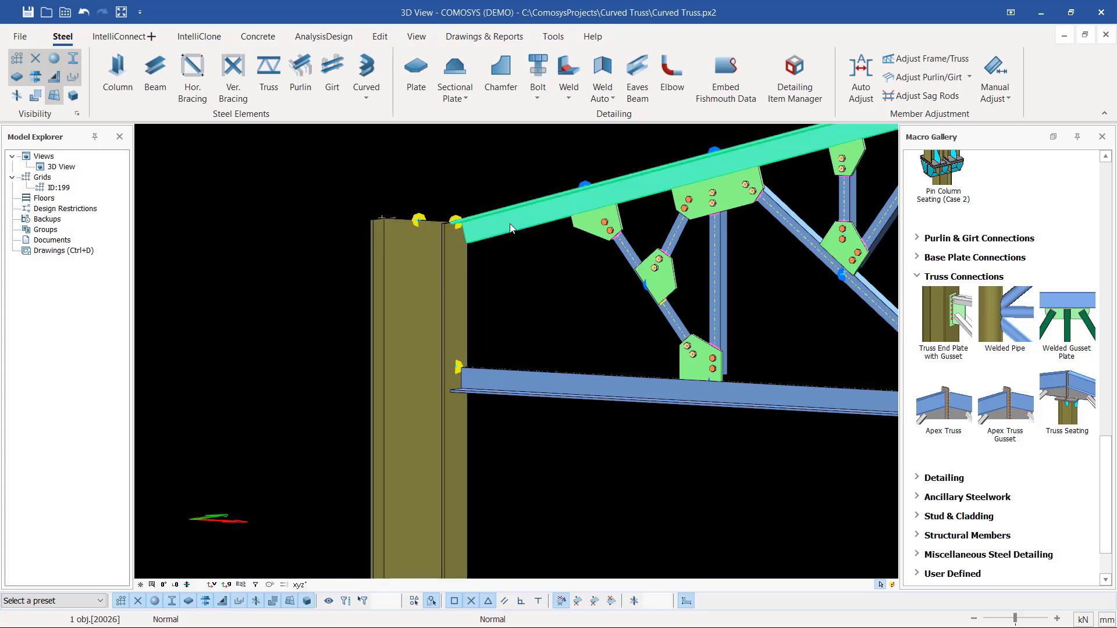
{"action": "left_click", "coordinate": [548, 396]}
{"action": "key", "text": "Escape"}
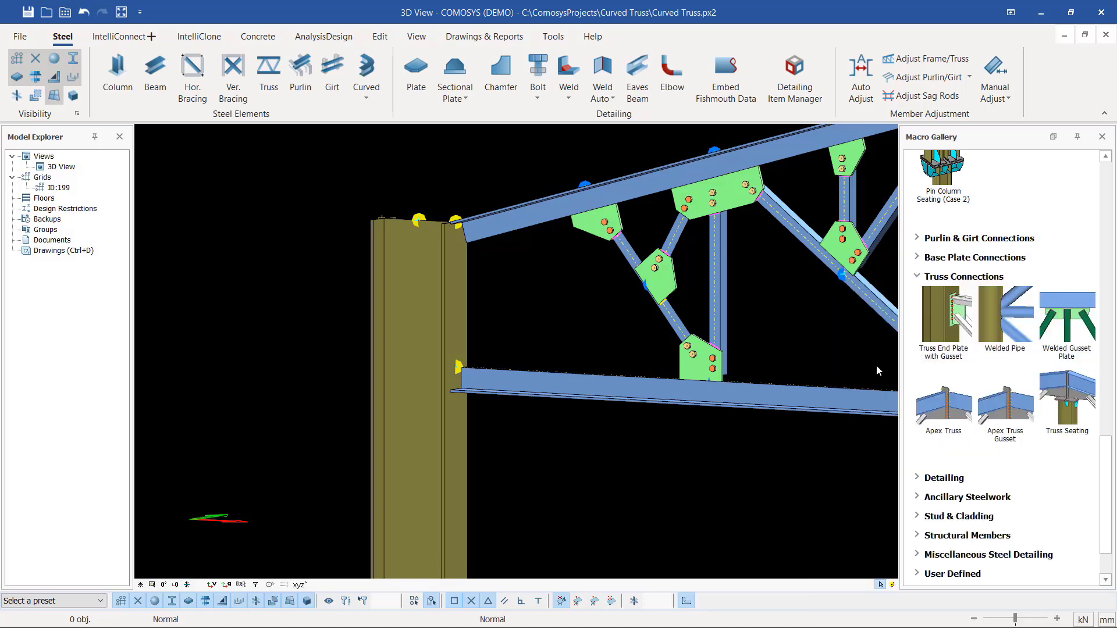
- Connect the truss's top and bottom chords to the column with the Truss End Plate with Gusset connection
{"action": "left_click", "coordinate": [948, 328]}
{"action": "left_click", "coordinate": [426, 290]}
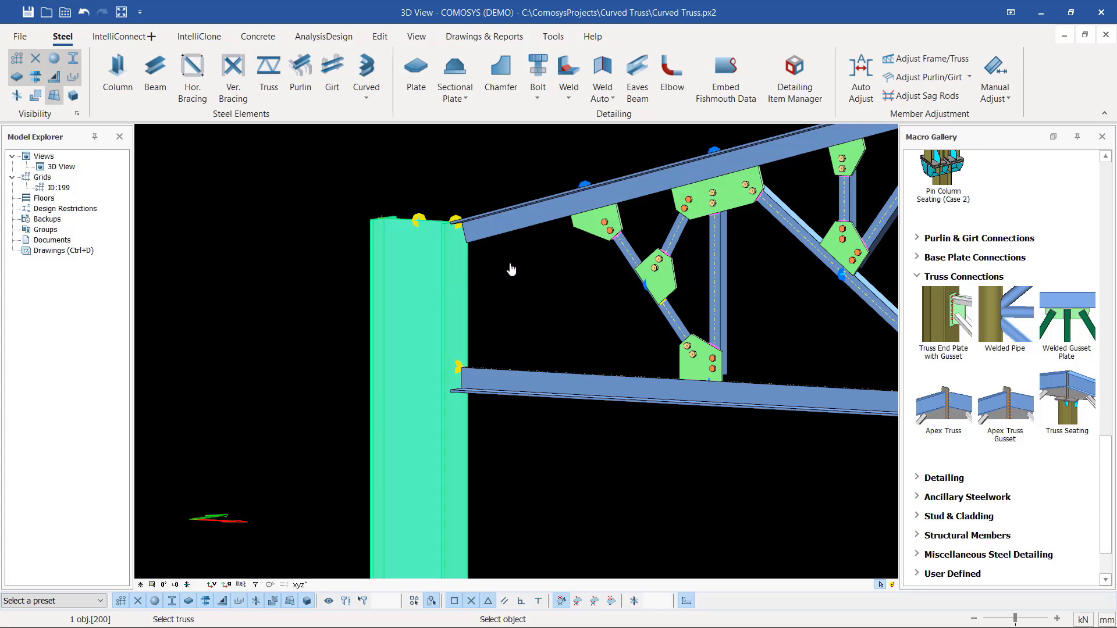
{"action": "left_click", "coordinate": [528, 221]}
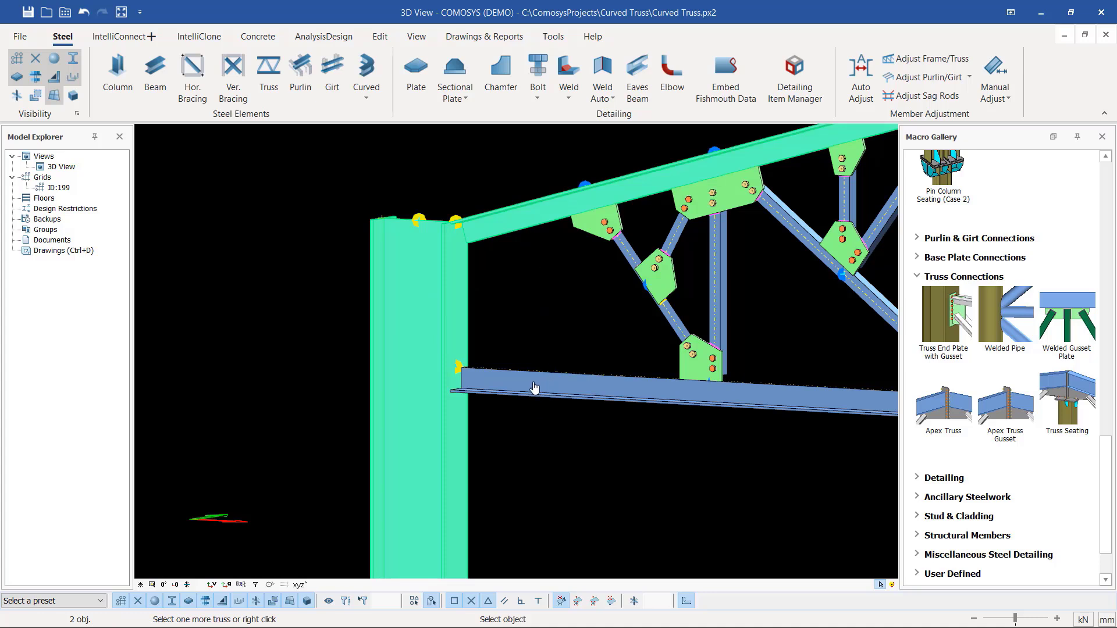
{"action": "right_click", "coordinate": [530, 296]}
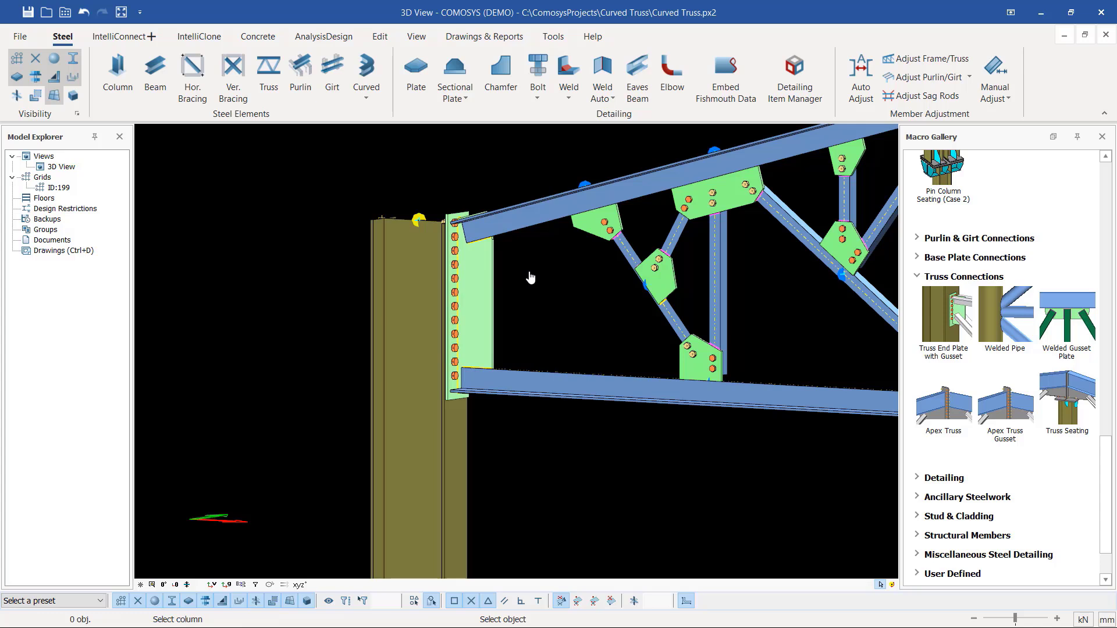
{"action": "key", "text": "Escape"}
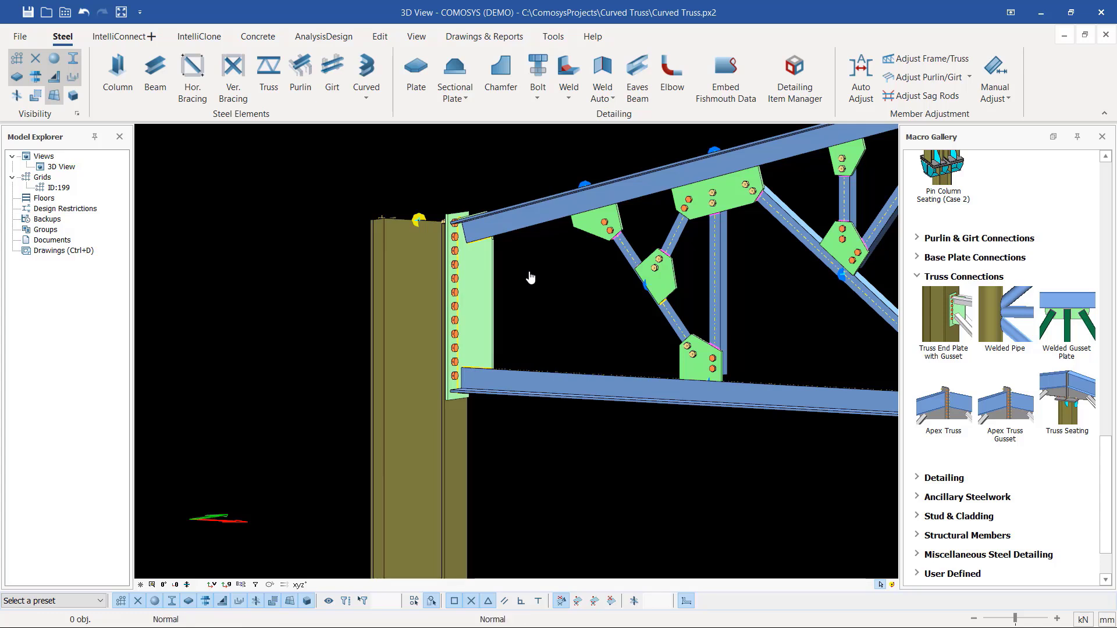
{"action": "right_click", "coordinate": [532, 285]}
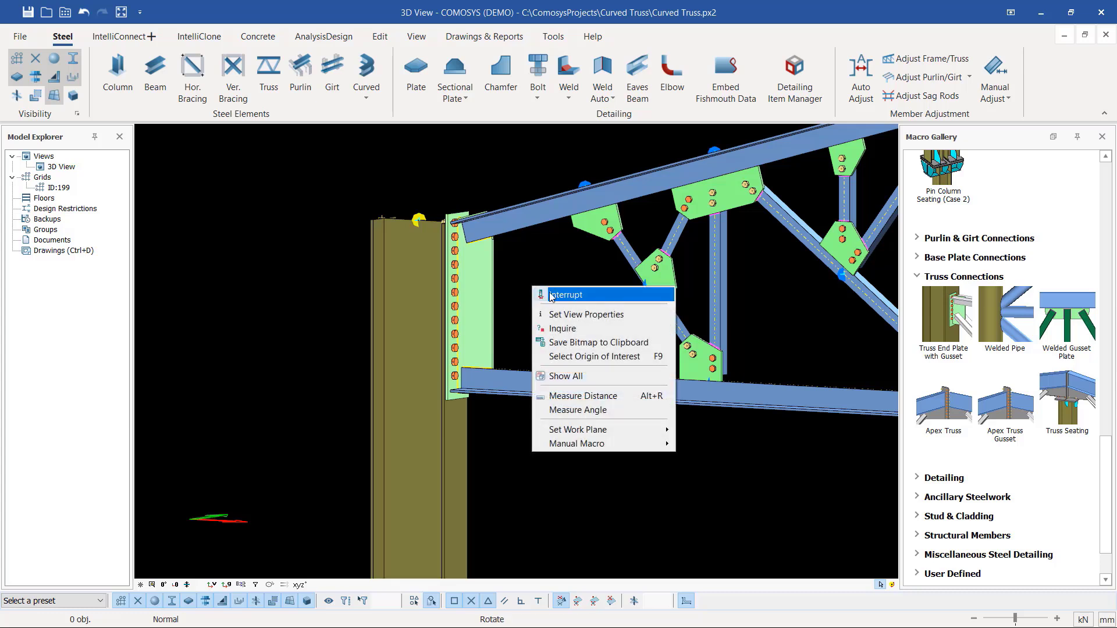
{"action": "left_click", "coordinate": [550, 296]}
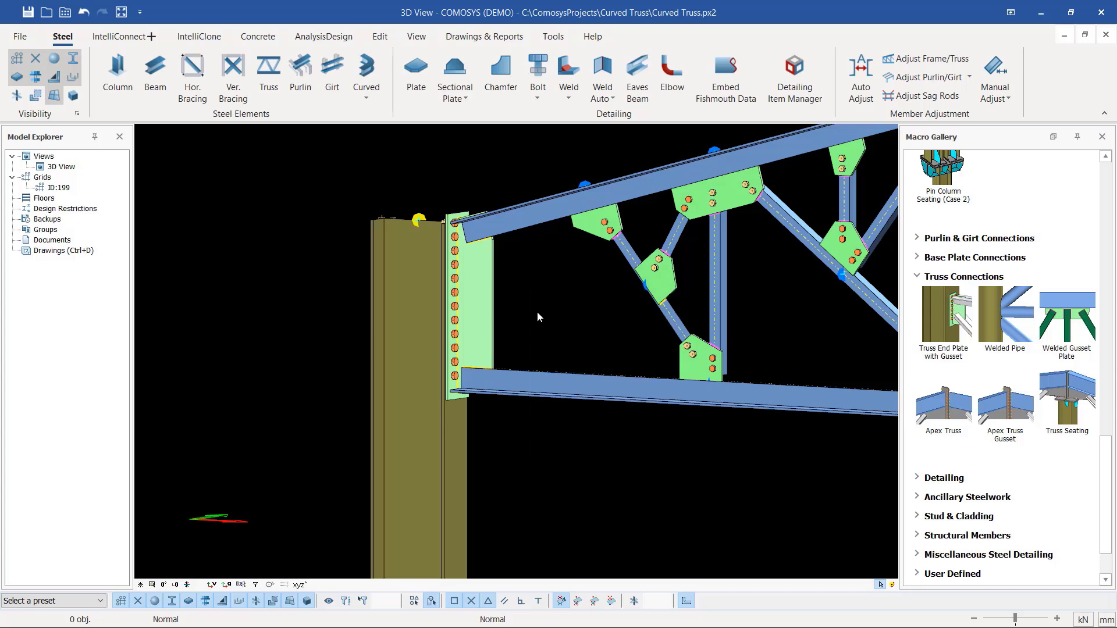
- Examine the end plate, gusset plate, bolts and welds of the column-to-truss connection from several angles
{"action": "left_click", "coordinate": [462, 266]}
{"action": "mouse_move", "coordinate": [462, 266]}
{"action": "middle_mouse_down"}
{"action": "mouse_move", "coordinate": [523, 314]}
{"action": "mouse_move", "coordinate": [395, 273]}
{"action": "mouse_move", "coordinate": [593, 296]}
{"action": "mouse_move", "coordinate": [687, 285]}
{"action": "mouse_move", "coordinate": [501, 325]}
{"action": "mouse_move", "coordinate": [518, 399]}
{"action": "mouse_move", "coordinate": [459, 285]}
{"action": "middle_mouse_up"}
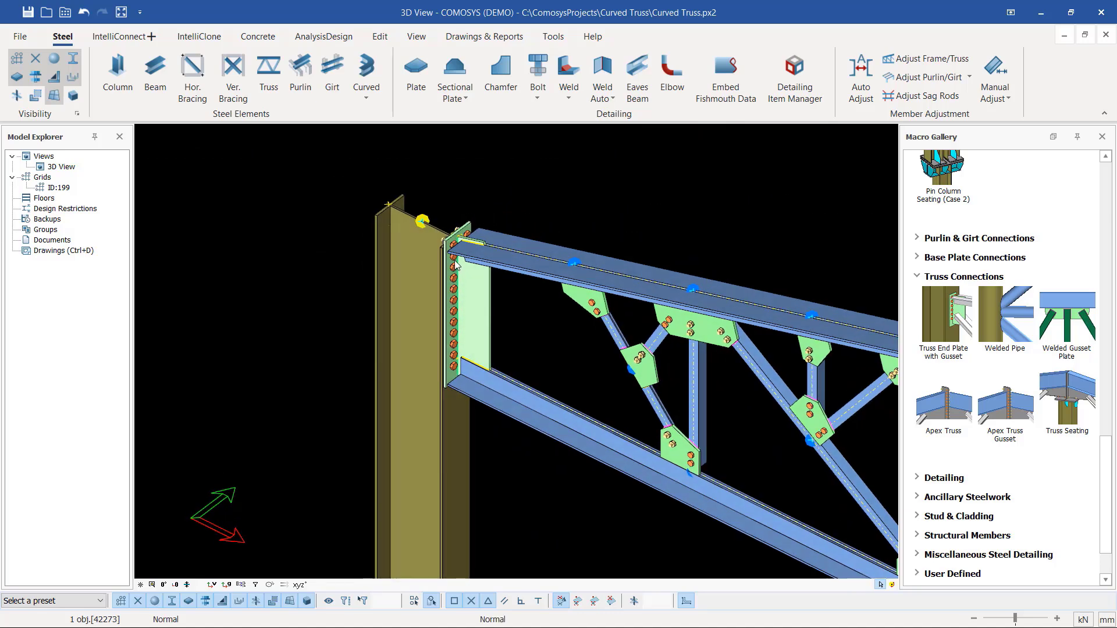
{"action": "scroll", "coordinate": [456, 245], "scroll_direction": "up", "scroll_amount": 3}
{"action": "scroll", "coordinate": [456, 245], "scroll_direction": "up", "scroll_amount": 5}
{"action": "right_click", "coordinate": [516, 243]}
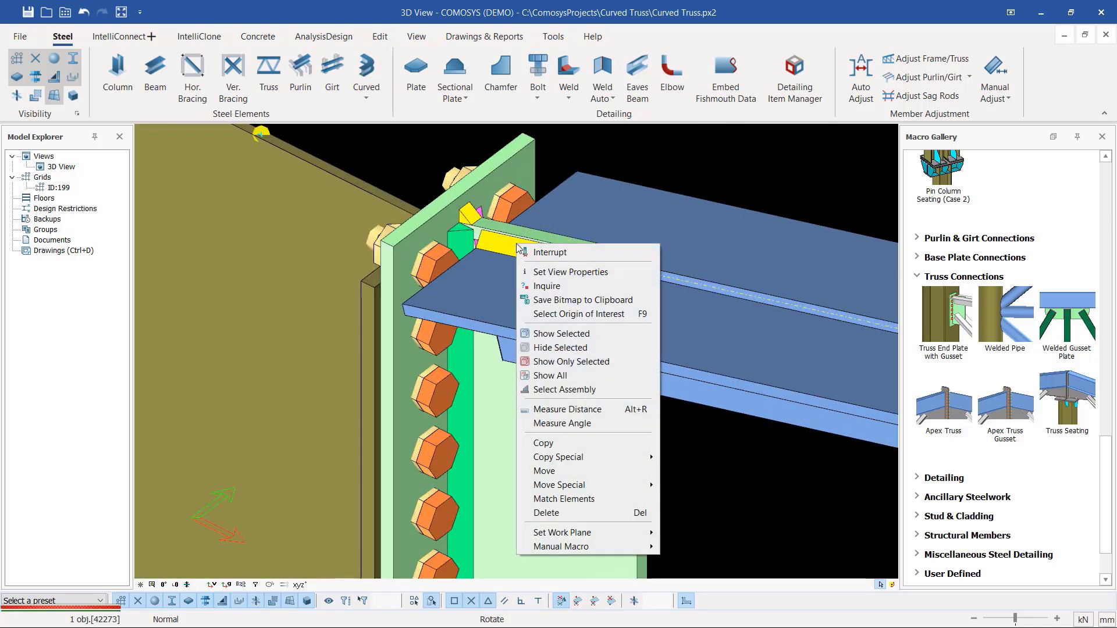
{"action": "left_click", "coordinate": [498, 245]}
{"action": "middle_click_drag", "start_coordinate": [470, 243], "coordinate": [495, 300]}
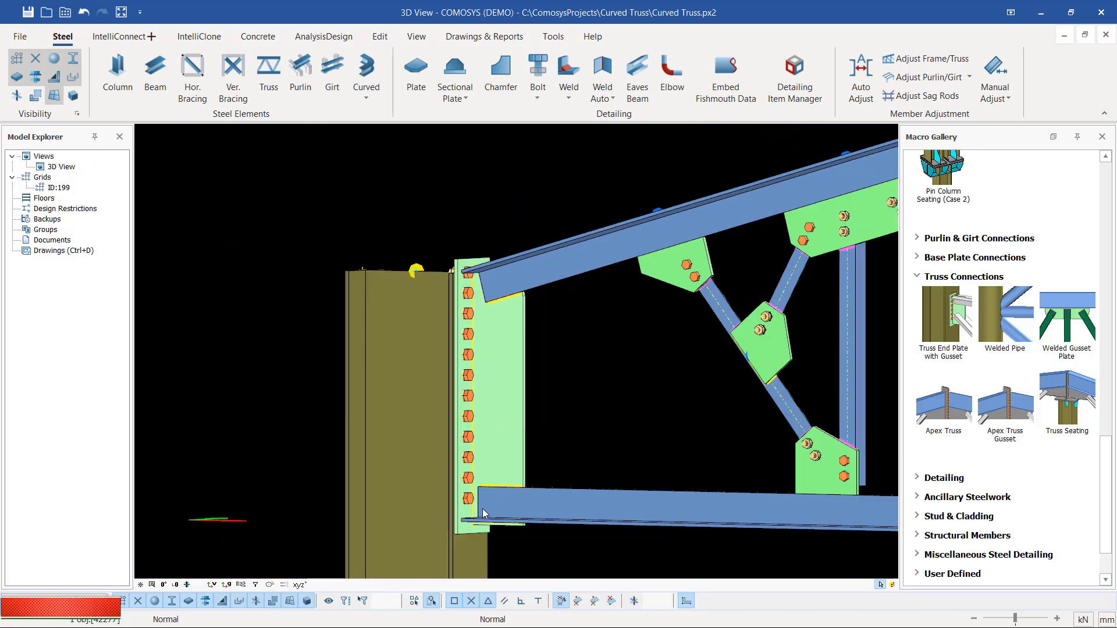
- Open the column-to-truss connection's macro properties and review its first side, second side and plate settings
{"action": "scroll", "coordinate": [483, 508], "scroll_direction": "up", "scroll_amount": 3}
{"action": "scroll", "coordinate": [482, 417], "scroll_direction": "down", "scroll_amount": 3}
{"action": "middle_click_drag", "start_coordinate": [482, 417], "coordinate": [427, 456]}
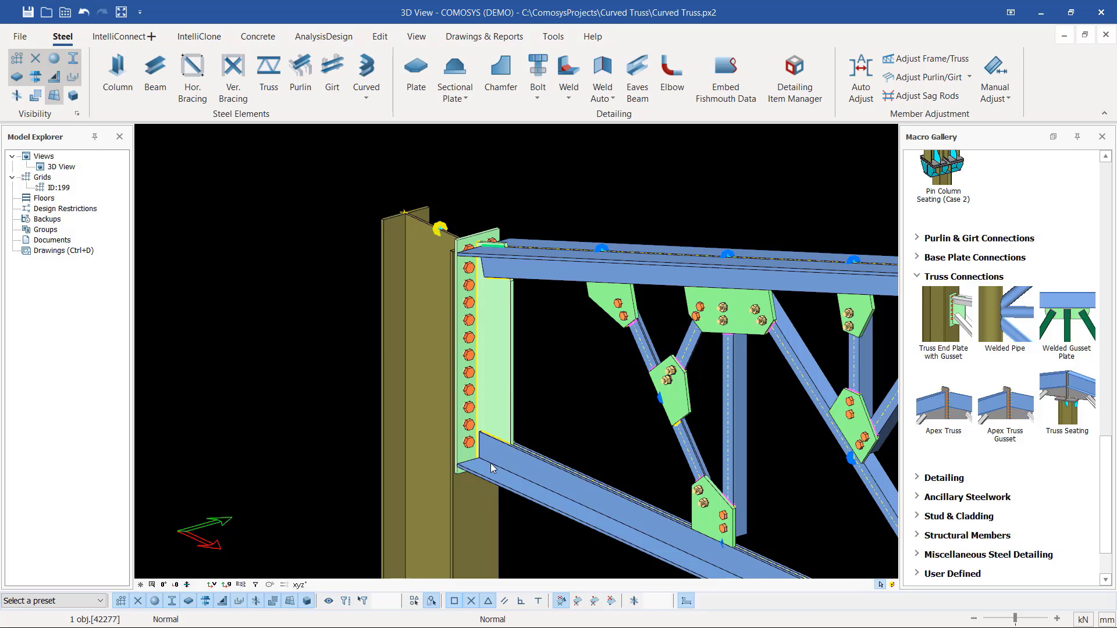
{"action": "left_click", "coordinate": [493, 324]}
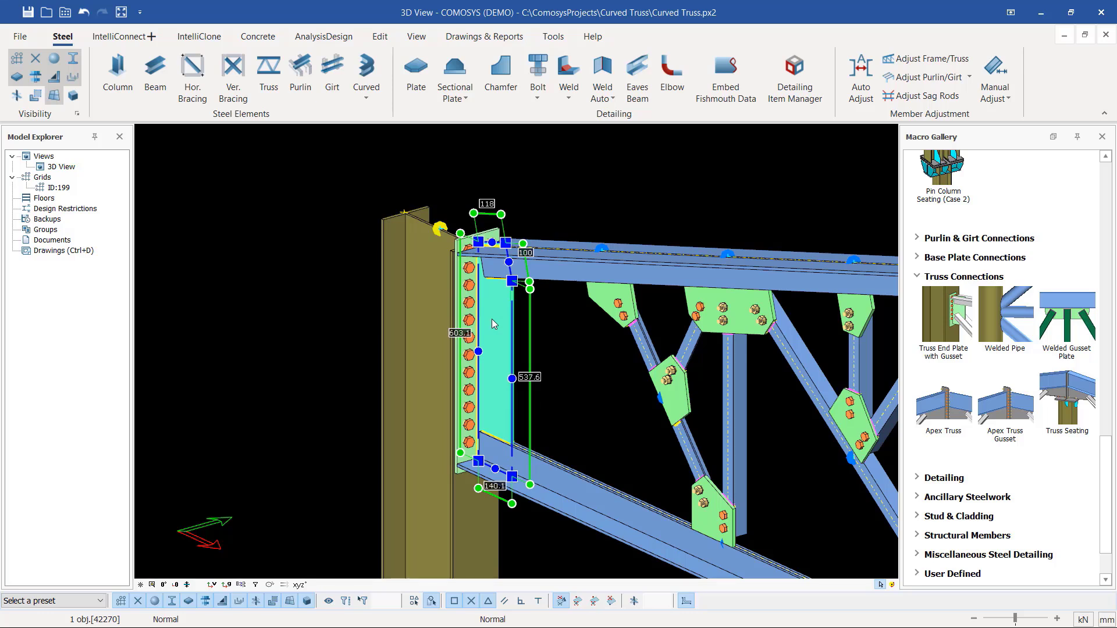
{"action": "key", "text": "Escape"}
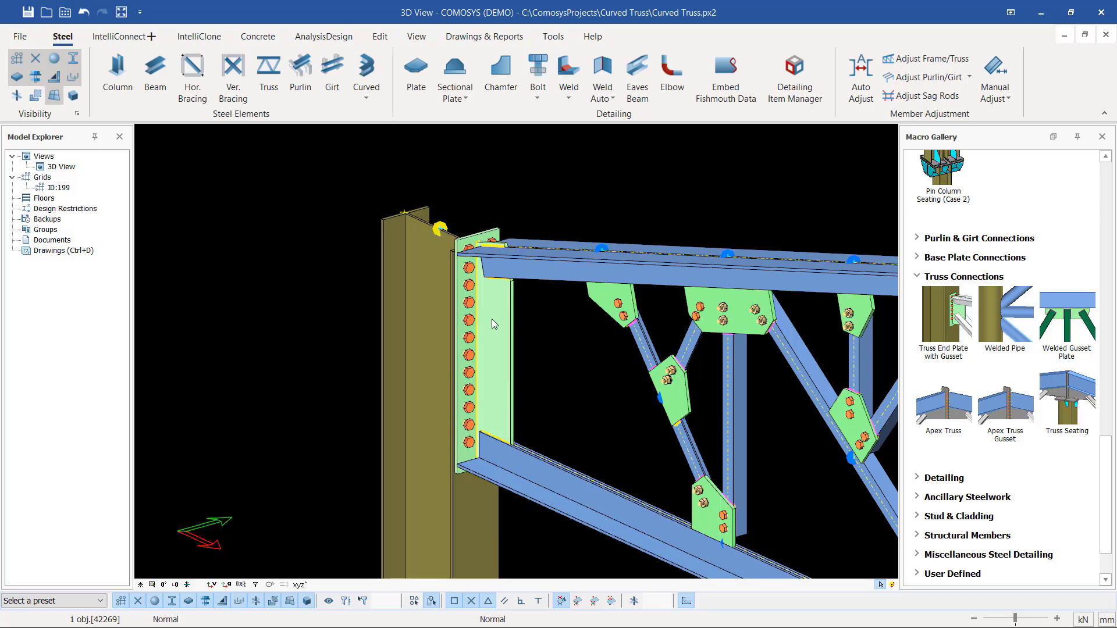
{"action": "double_click", "coordinate": [491, 320]}
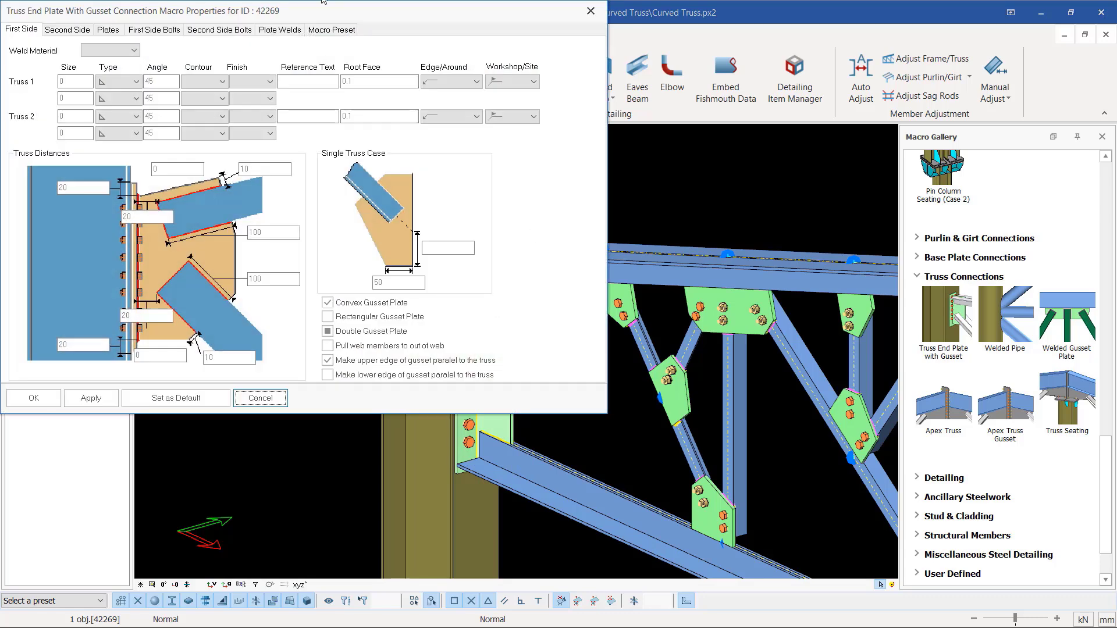
{"action": "left_click_drag", "start_coordinate": [104, 14], "coordinate": [696, 94]}
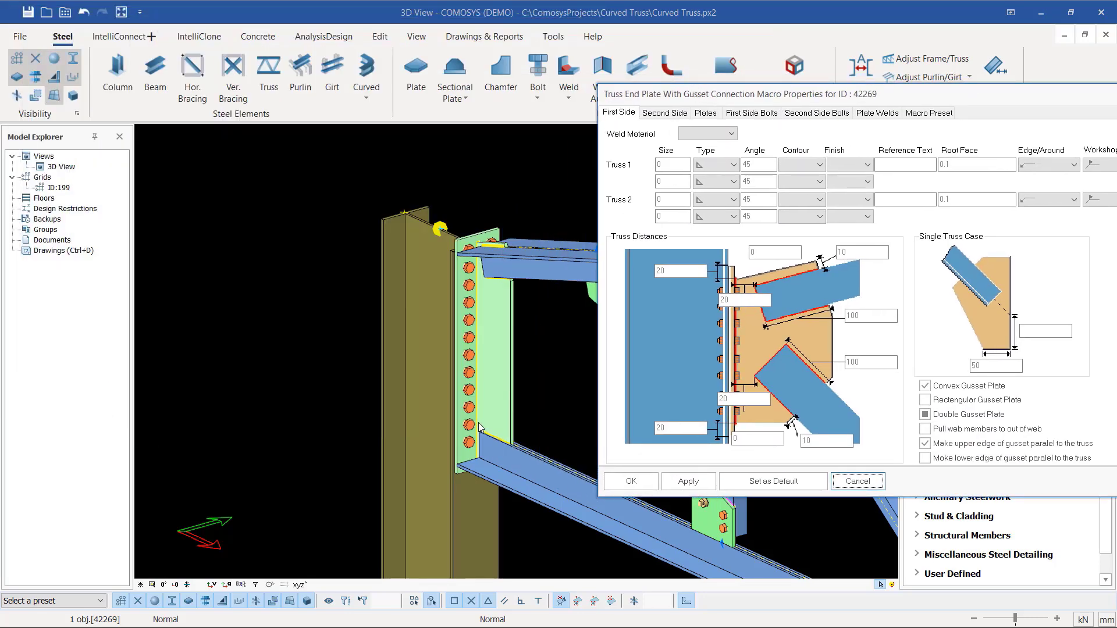
{"action": "left_click_drag", "start_coordinate": [757, 94], "coordinate": [697, 86]}
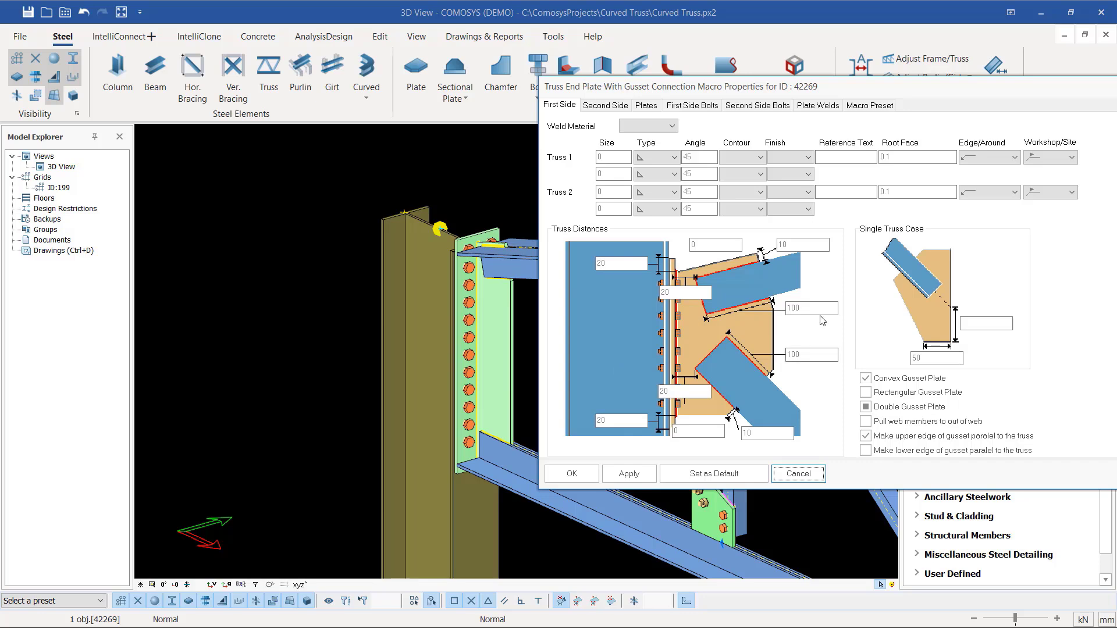
{"action": "left_click", "coordinate": [604, 107]}
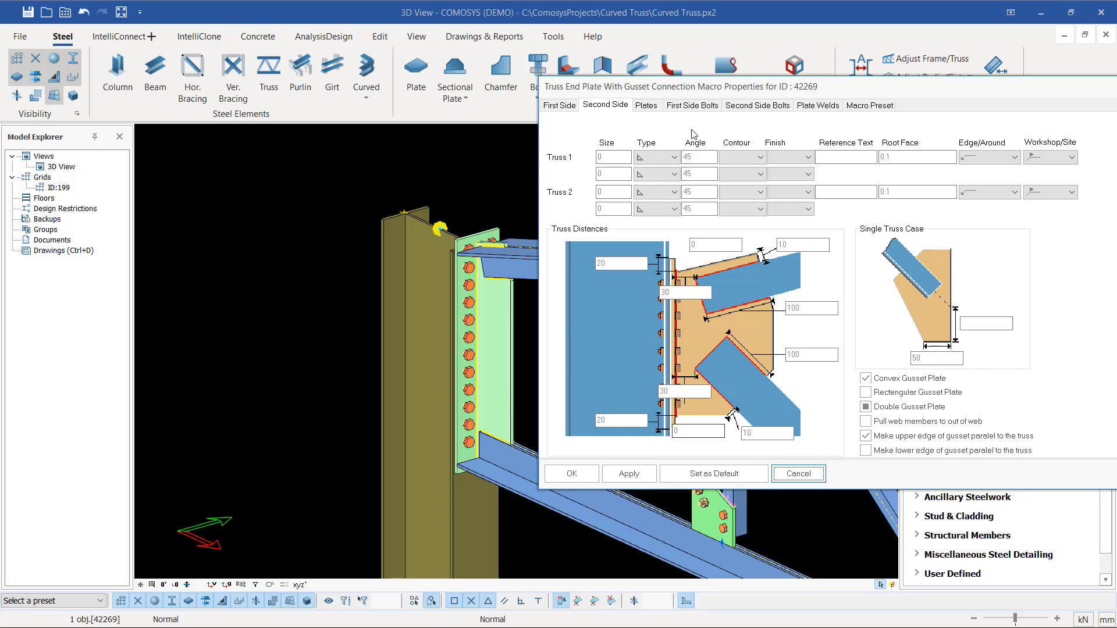
{"action": "left_click", "coordinate": [647, 106]}
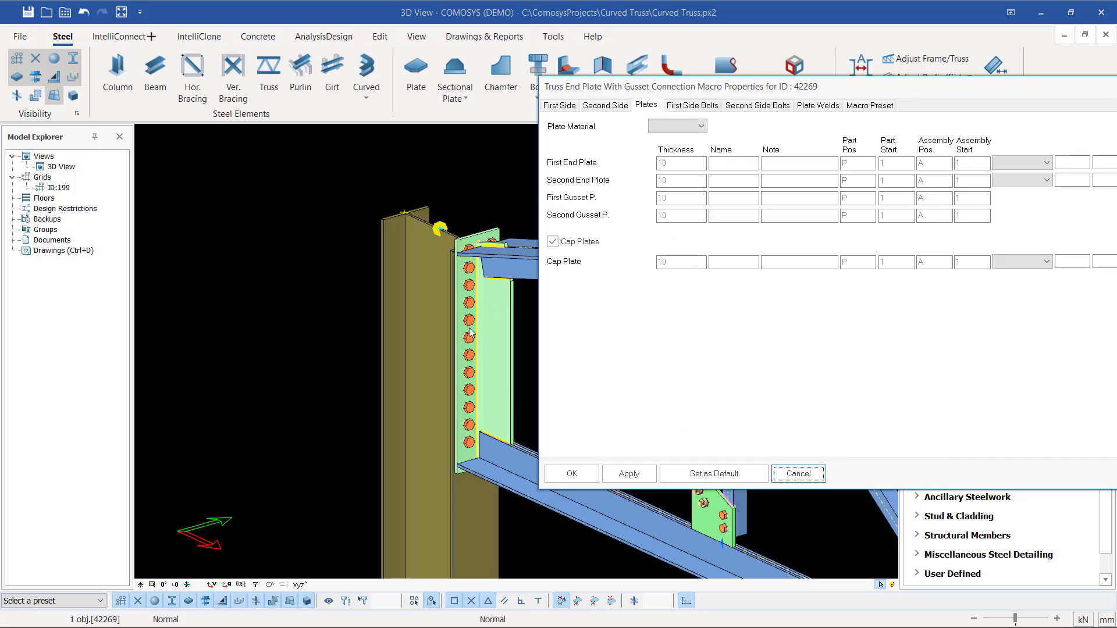
- Load the Truss_Column Connection macro preset and apply it to the end plate connection
{"action": "left_click", "coordinate": [879, 108]}
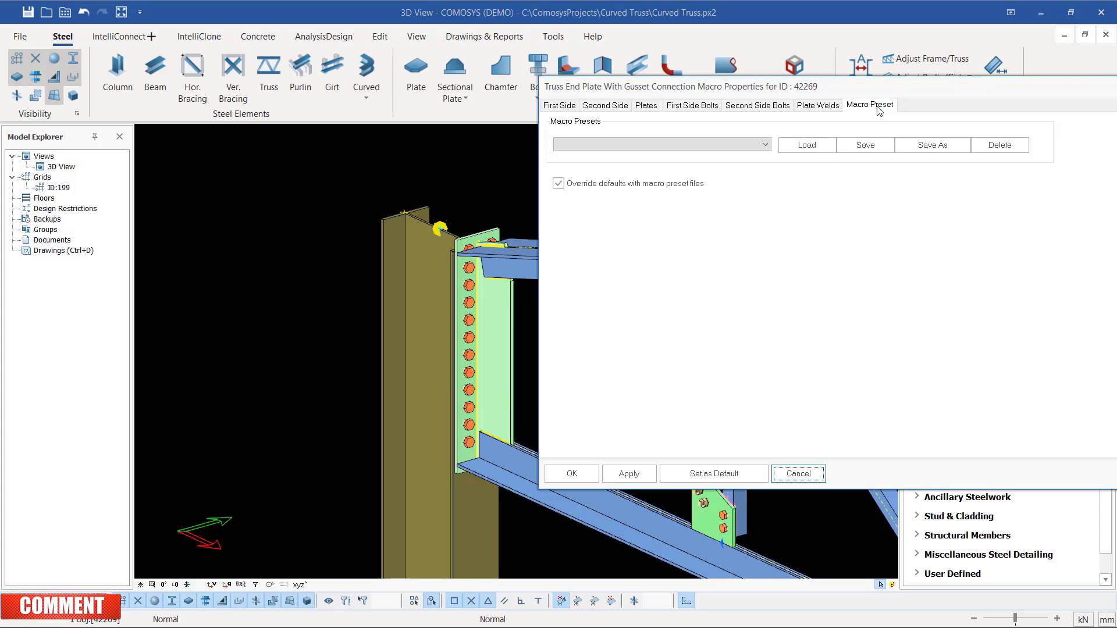
{"action": "left_click", "coordinate": [766, 145]}
{"action": "left_click", "coordinate": [765, 146]}
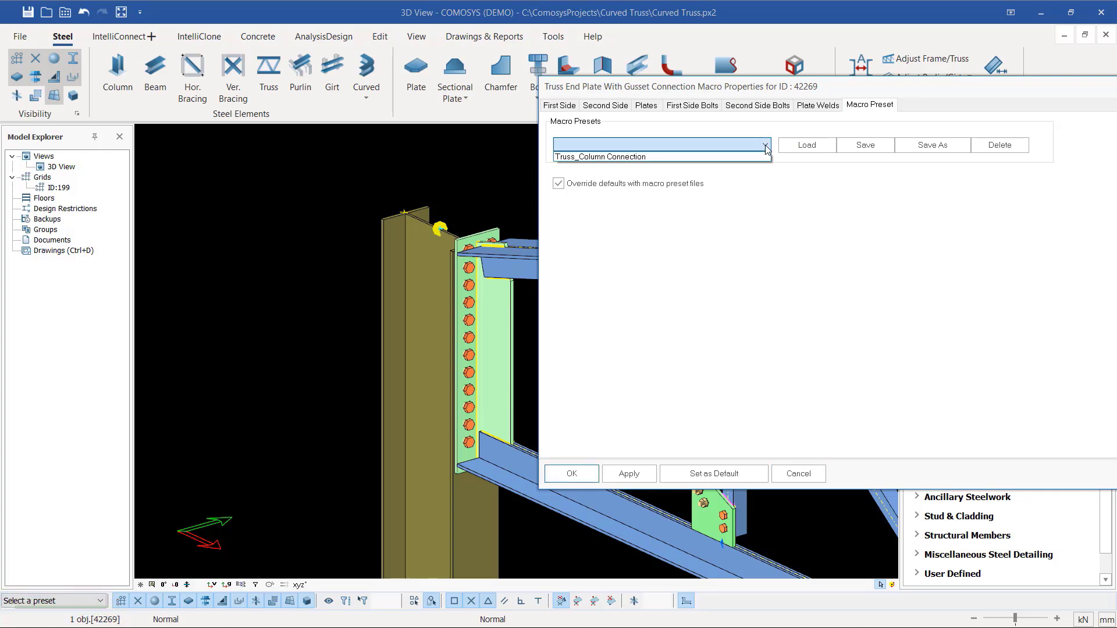
{"action": "left_click", "coordinate": [601, 158]}
{"action": "left_click", "coordinate": [809, 146]}
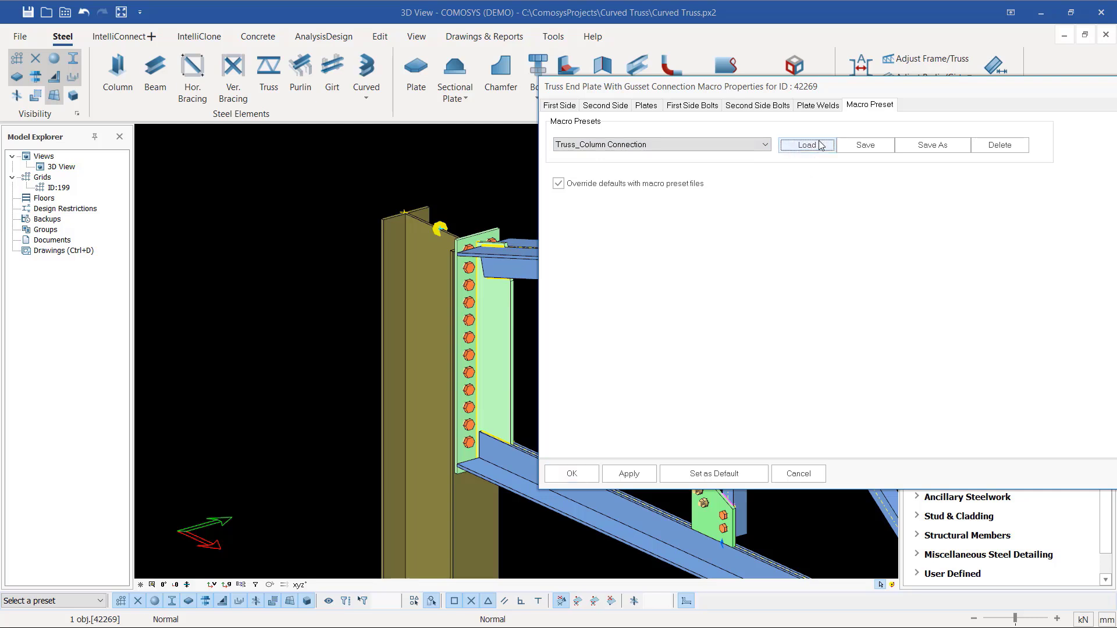
{"action": "left_click", "coordinate": [632, 476]}
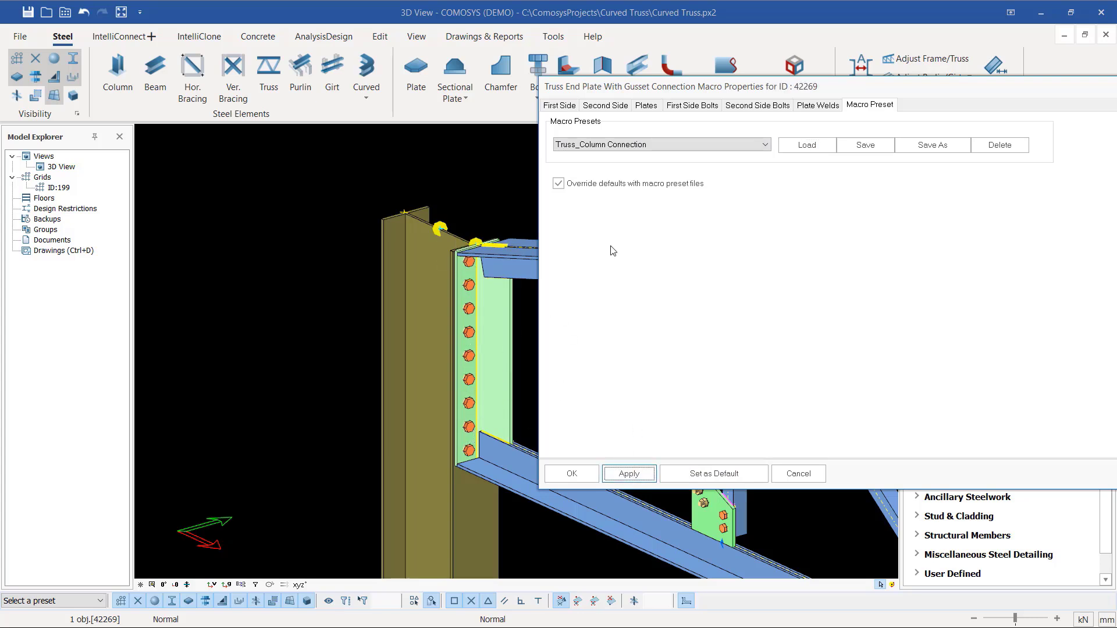
{"action": "left_click", "coordinate": [572, 474]}
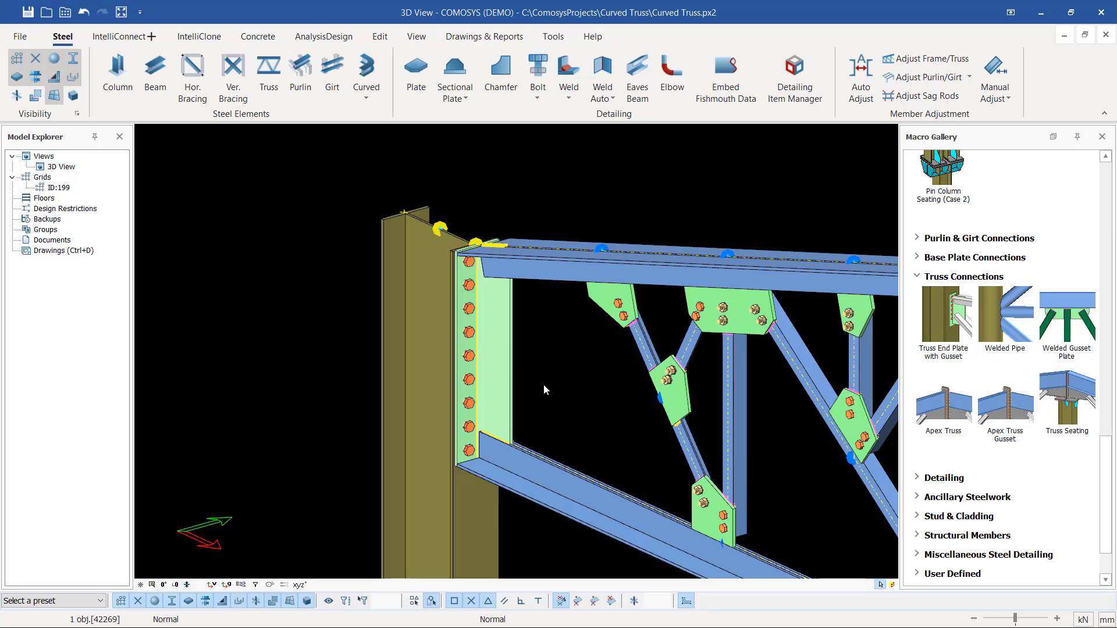
- Examine the end plate, bolts, gusset plate and chord ends of the connection with the loaded preset from several angles
{"action": "scroll", "coordinate": [476, 362], "scroll_direction": "up", "scroll_amount": 3}
{"action": "scroll", "coordinate": [474, 350], "scroll_direction": "down", "scroll_amount": 1}
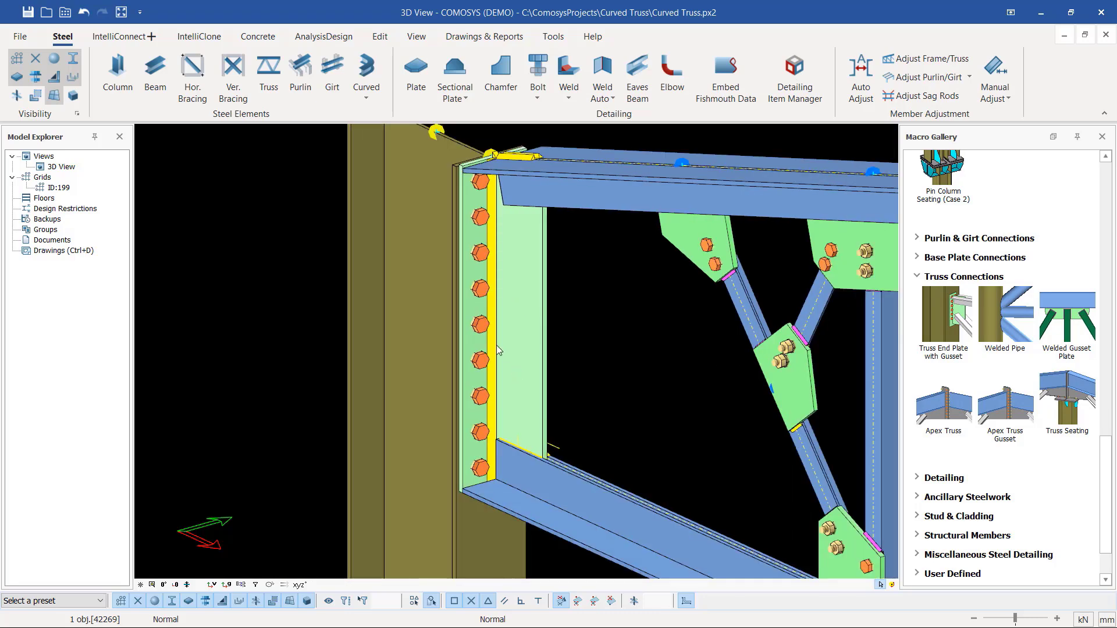
{"action": "middle_click_drag", "start_coordinate": [497, 351], "coordinate": [664, 236]}
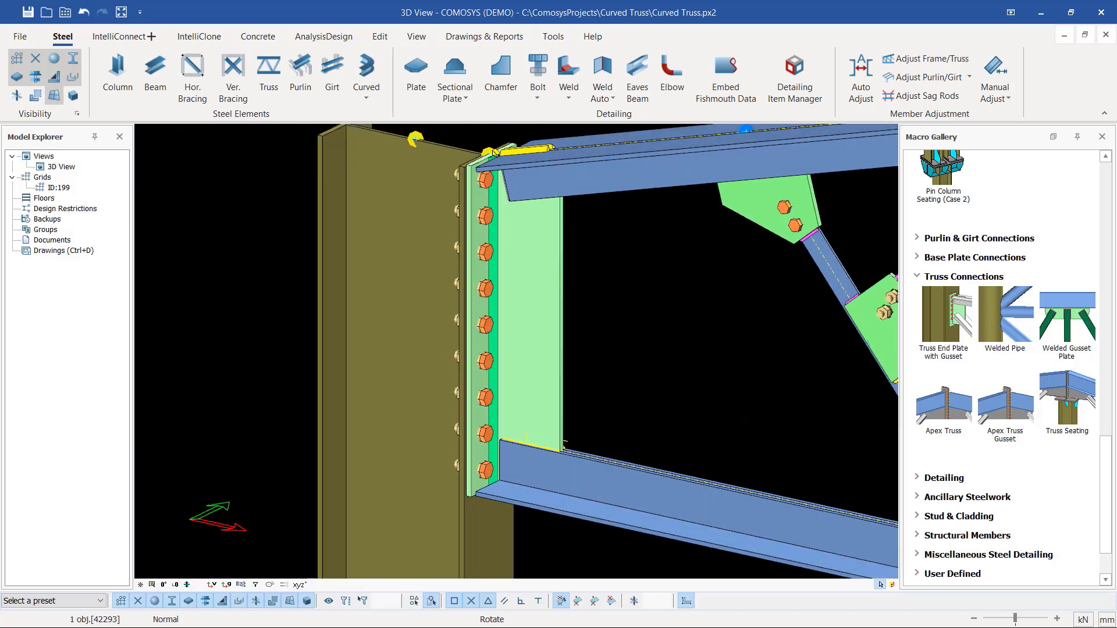
{"action": "scroll", "coordinate": [491, 309], "scroll_direction": "down", "scroll_amount": 3}
{"action": "scroll", "coordinate": [474, 294], "scroll_direction": "up", "scroll_amount": 3}
{"action": "scroll", "coordinate": [471, 298], "scroll_direction": "down", "scroll_amount": 3}
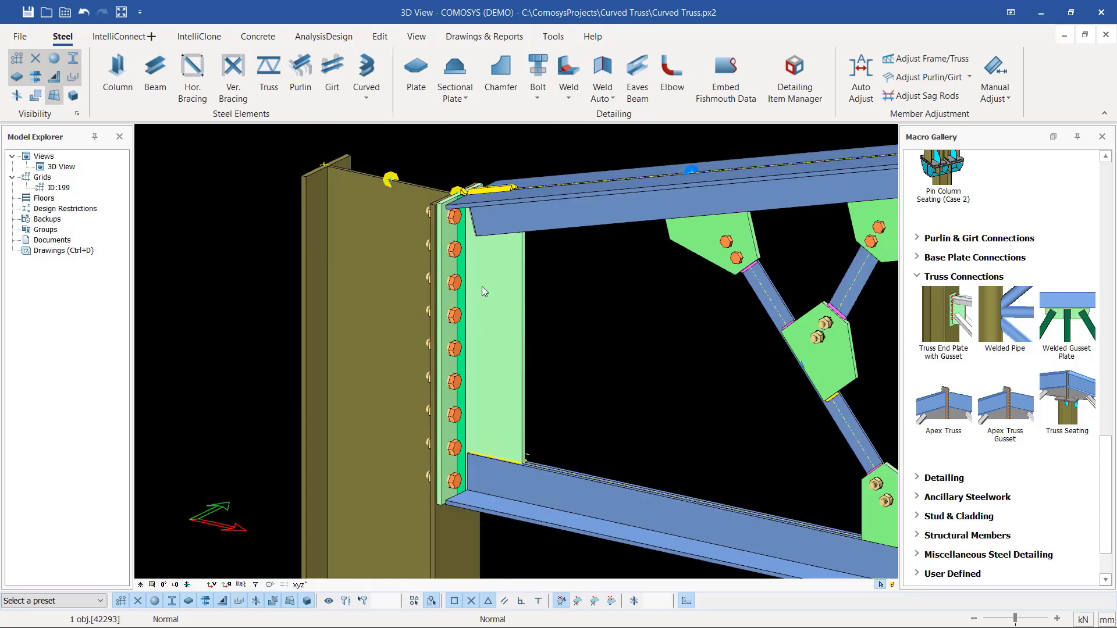
{"action": "scroll", "coordinate": [471, 295], "scroll_direction": "up", "scroll_amount": 3}
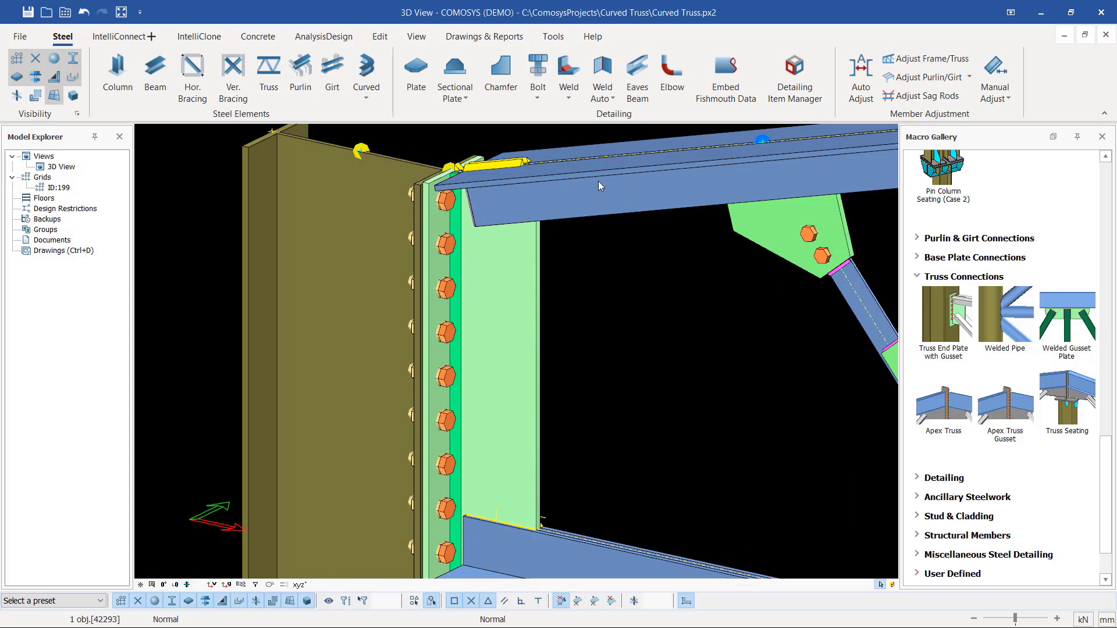
{"action": "scroll", "coordinate": [480, 263], "scroll_direction": "down", "scroll_amount": 2}
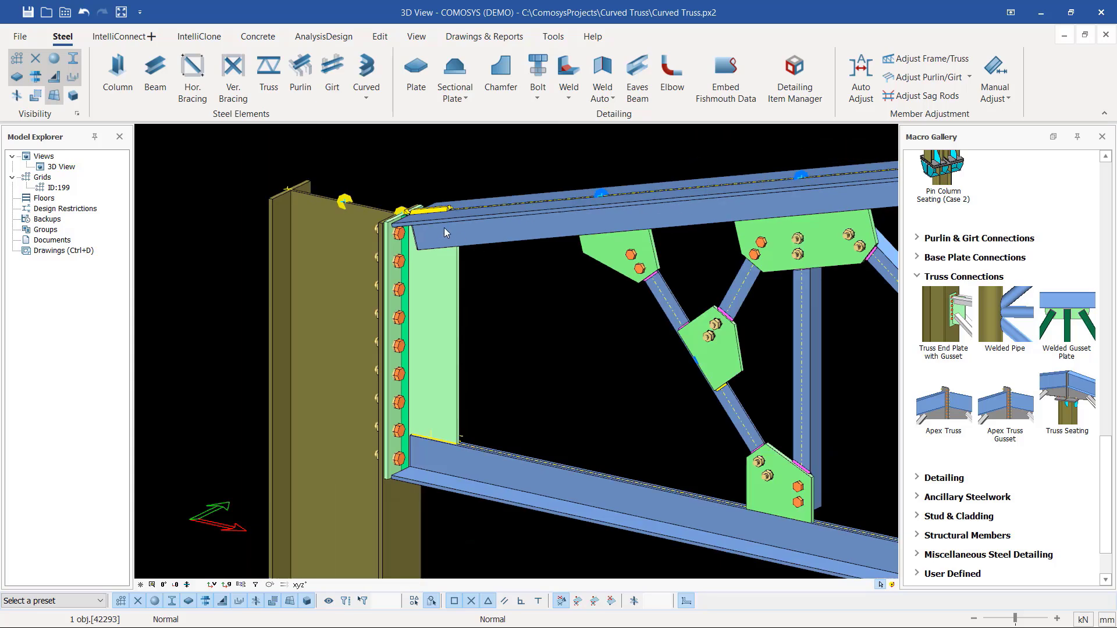
{"action": "scroll", "coordinate": [303, 227], "scroll_direction": "down", "scroll_amount": 4}
{"action": "scroll", "coordinate": [347, 226], "scroll_direction": "up", "scroll_amount": 3}
{"action": "scroll", "coordinate": [347, 224], "scroll_direction": "up", "scroll_amount": 1}
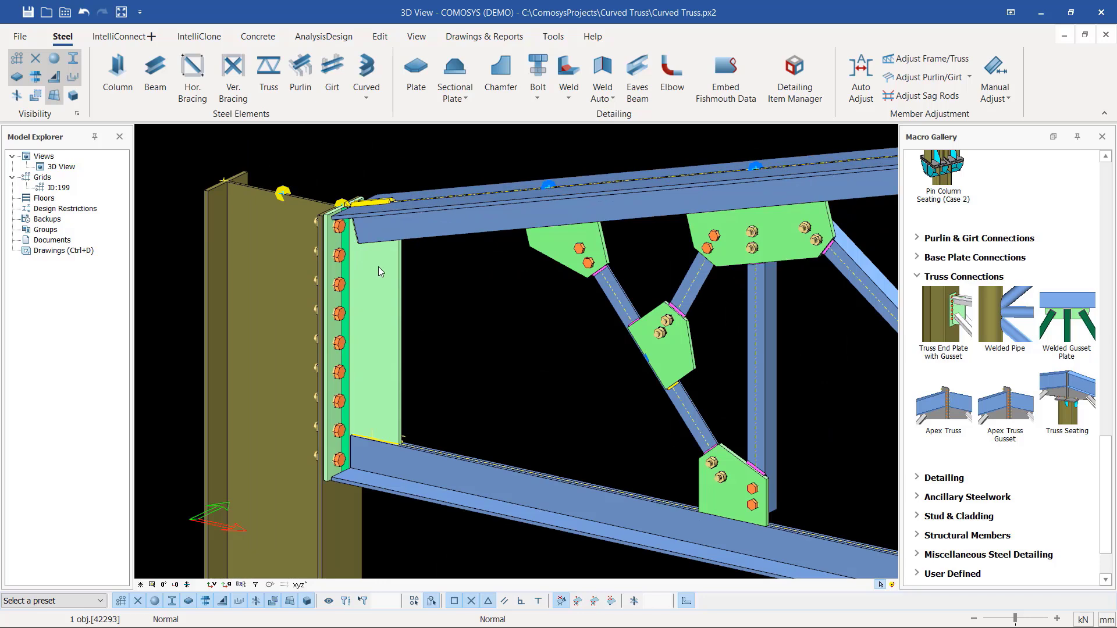
{"action": "scroll", "coordinate": [372, 259], "scroll_direction": "up", "scroll_amount": 2}
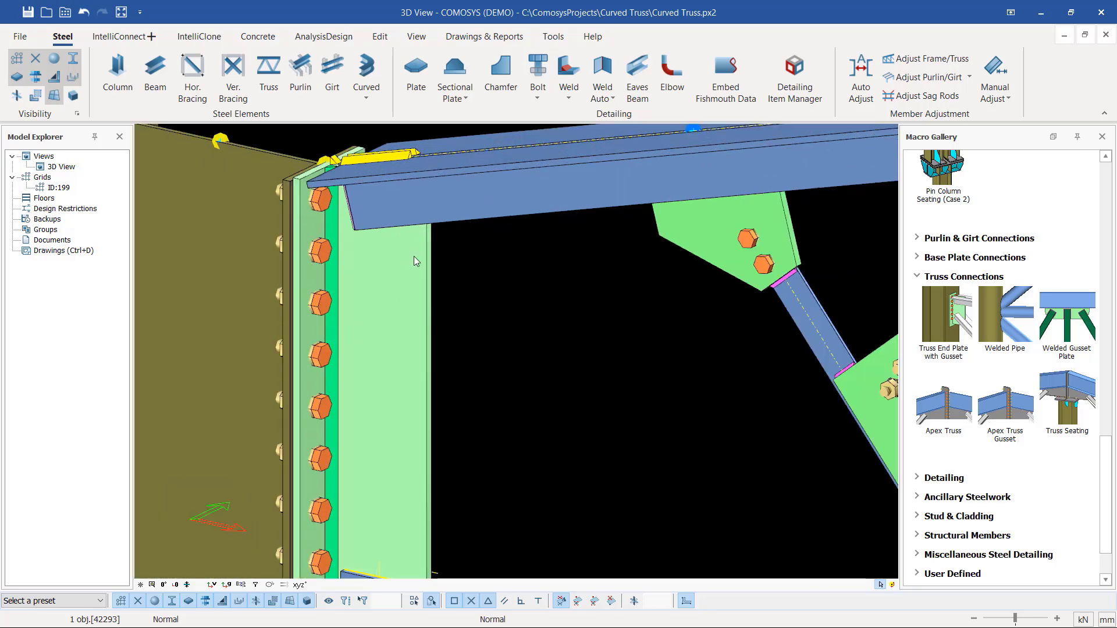
{"action": "scroll", "coordinate": [413, 256], "scroll_direction": "down", "scroll_amount": 2}
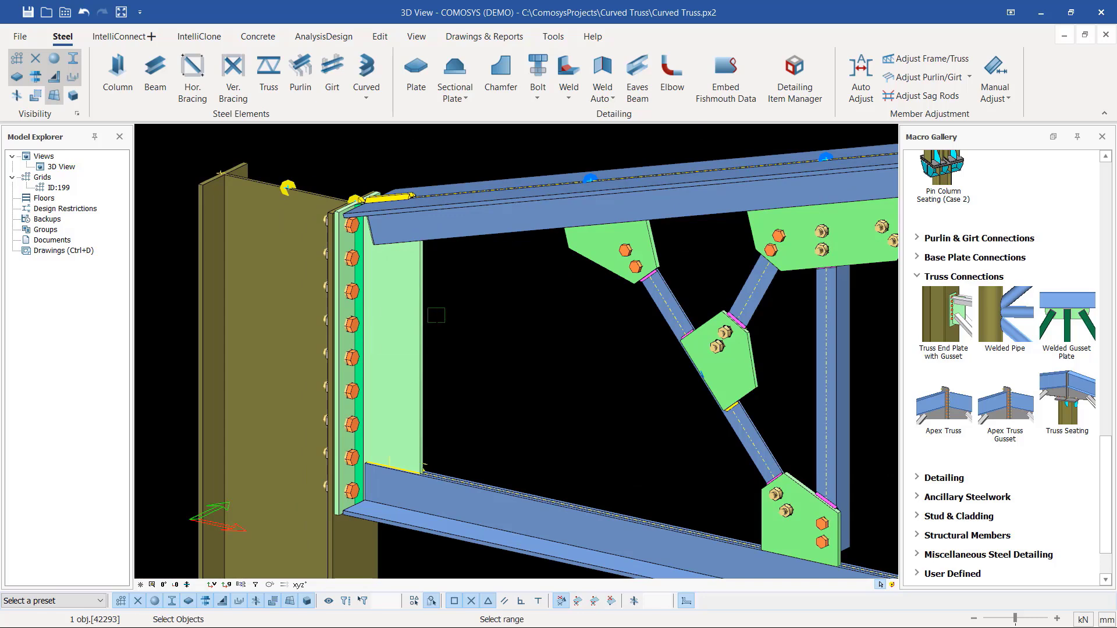
{"action": "key", "text": "Escape"}
{"action": "scroll", "coordinate": [418, 343], "scroll_direction": "down", "scroll_amount": 1}
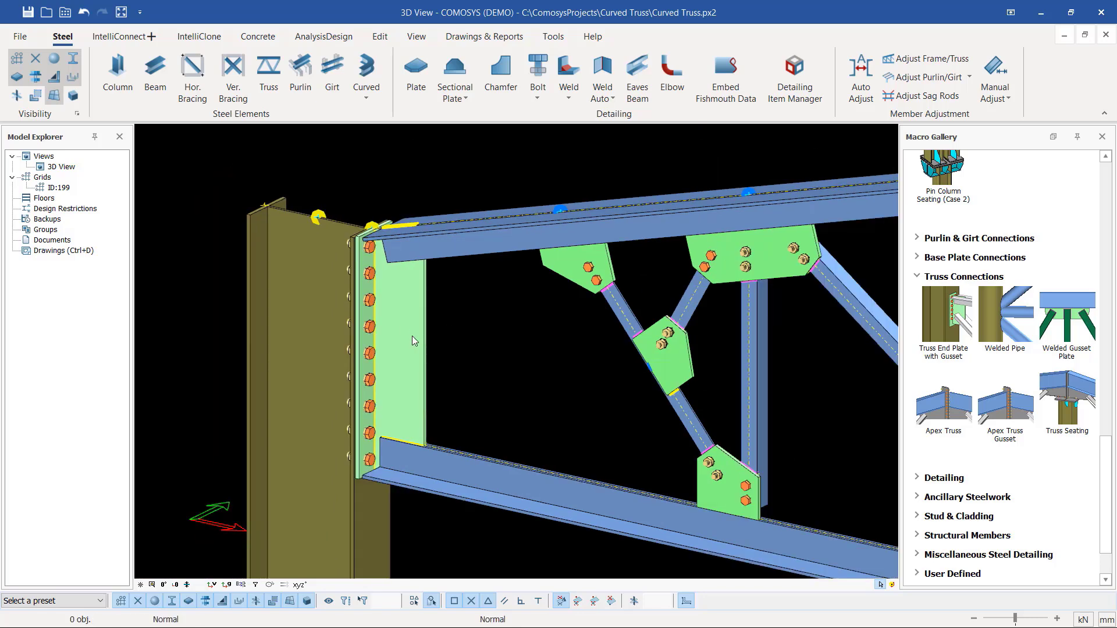
{"action": "middle_click_drag", "start_coordinate": [396, 319], "coordinate": [398, 303]}
{"action": "scroll", "coordinate": [397, 307], "scroll_direction": "up", "scroll_amount": 2}
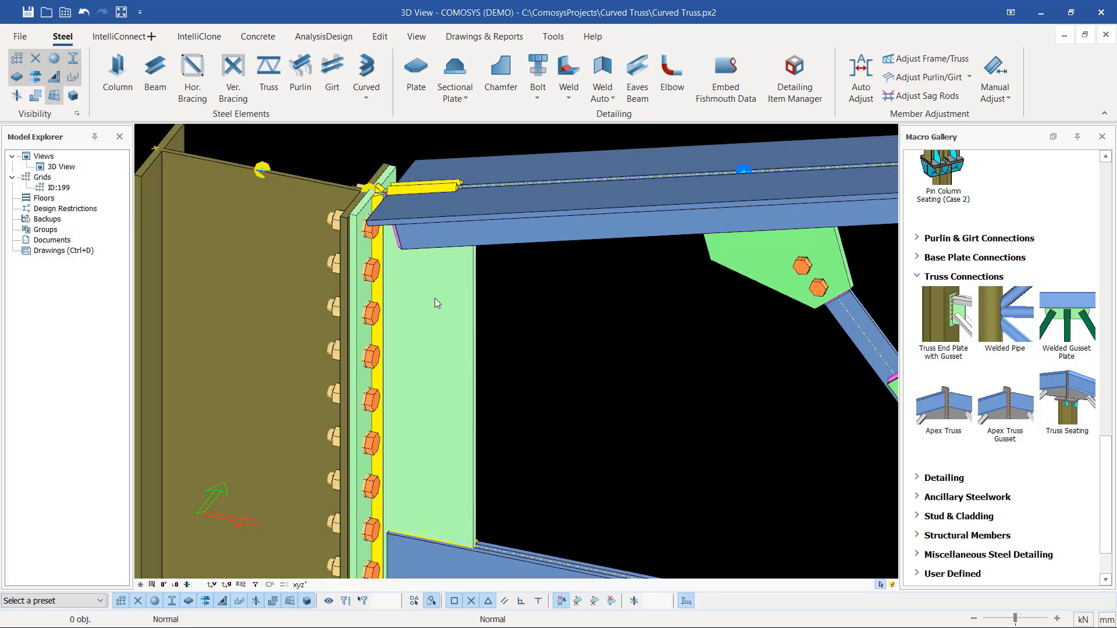
- Reopen the end plate connection's macro properties and compare the truss distances for the first and second sides
{"action": "left_click", "coordinate": [437, 303]}
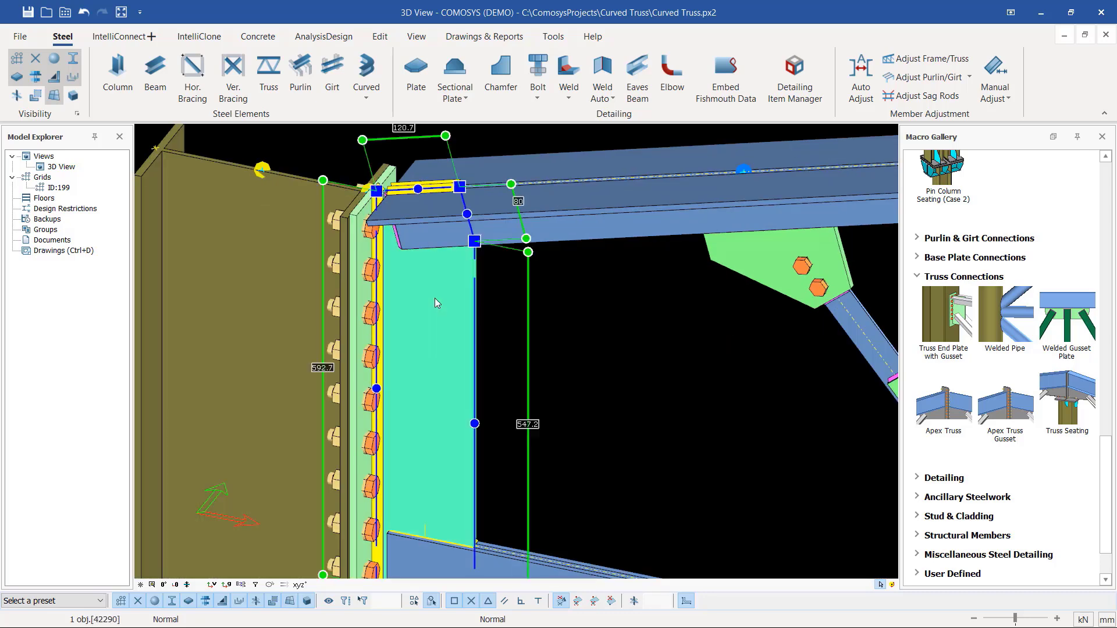
{"action": "left_click", "coordinate": [435, 298]}
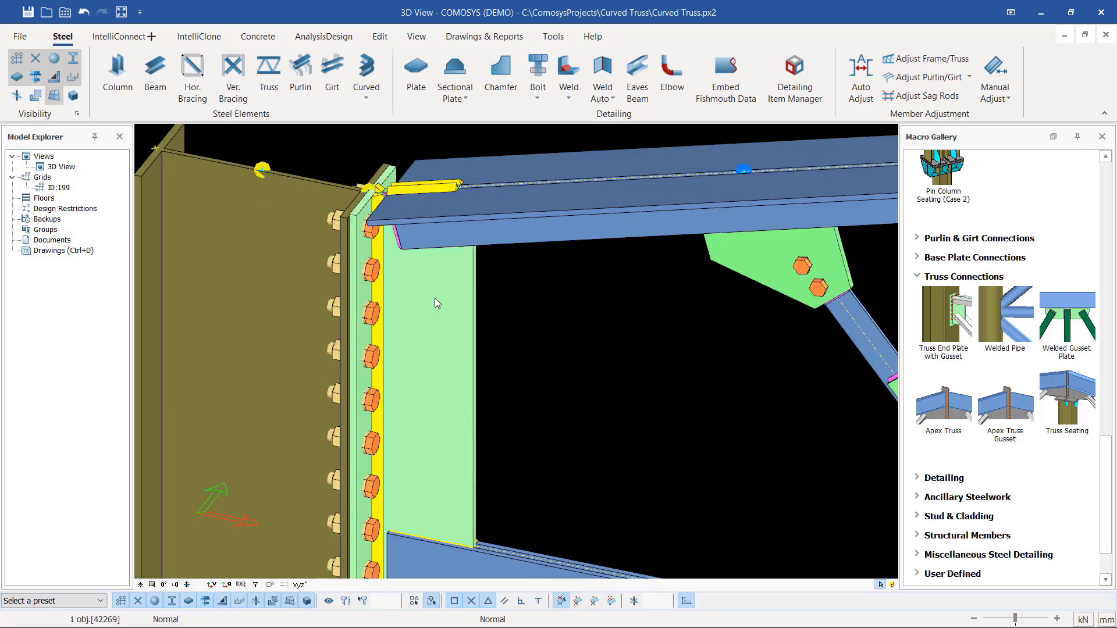
{"action": "double_click", "coordinate": [434, 297]}
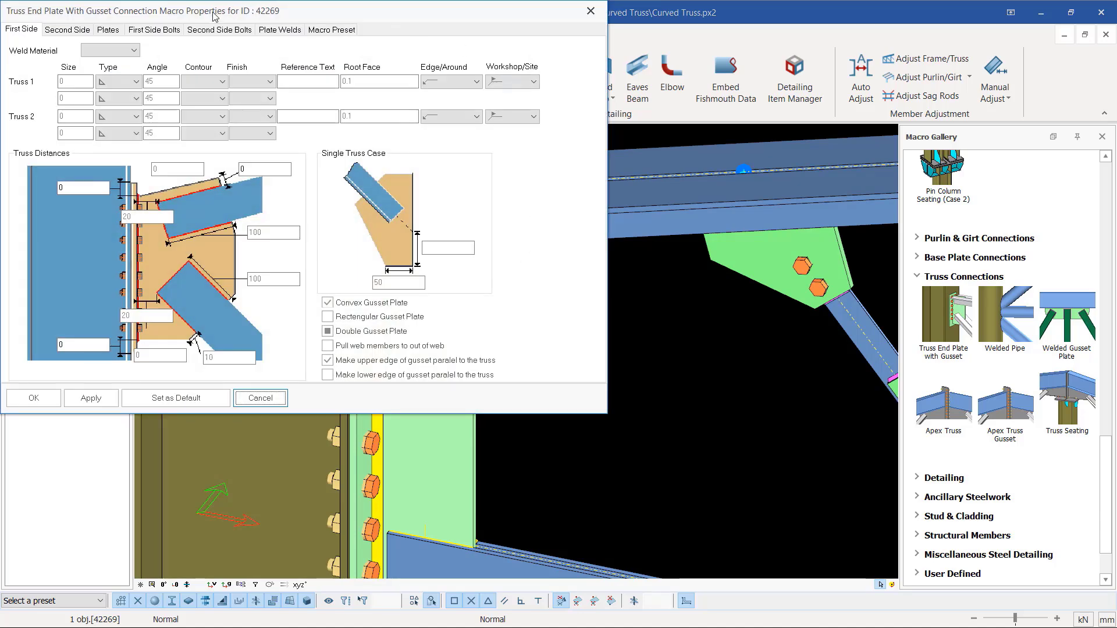
{"action": "left_click_drag", "start_coordinate": [204, 14], "coordinate": [716, 60]}
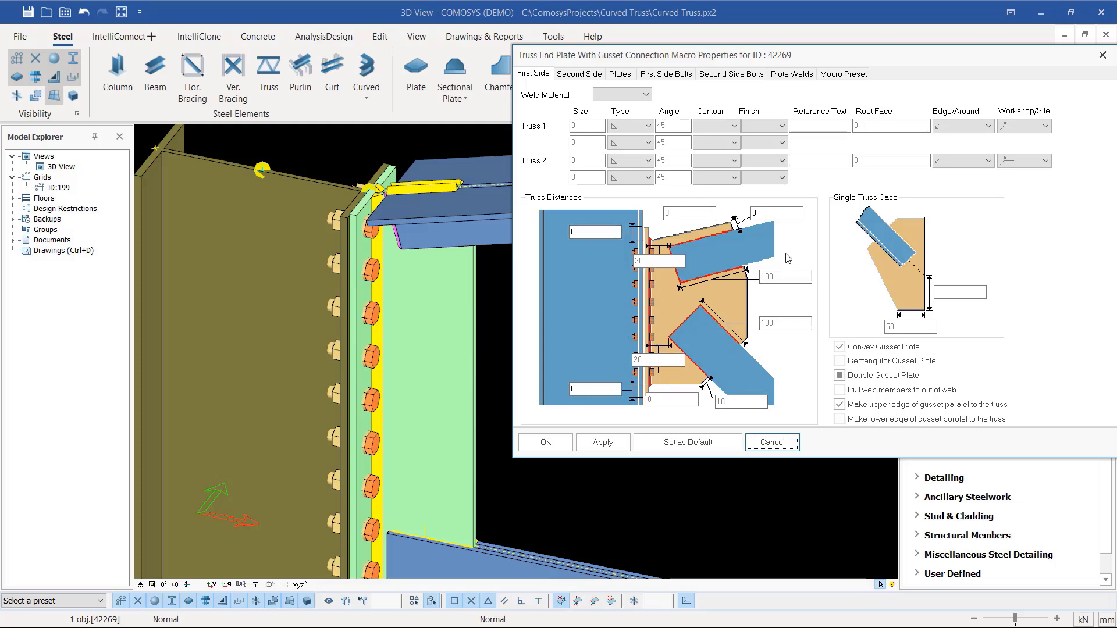
{"action": "left_click", "coordinate": [579, 74]}
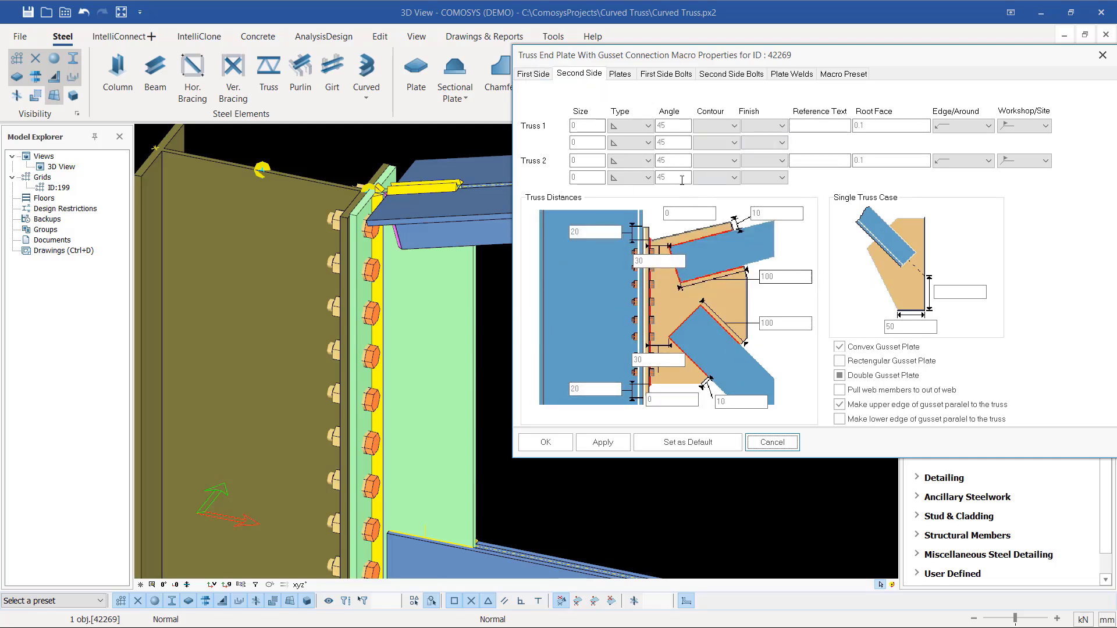
- Enable Cap Plates in the connection's plate settings and apply the change
{"action": "left_click", "coordinate": [620, 74]}
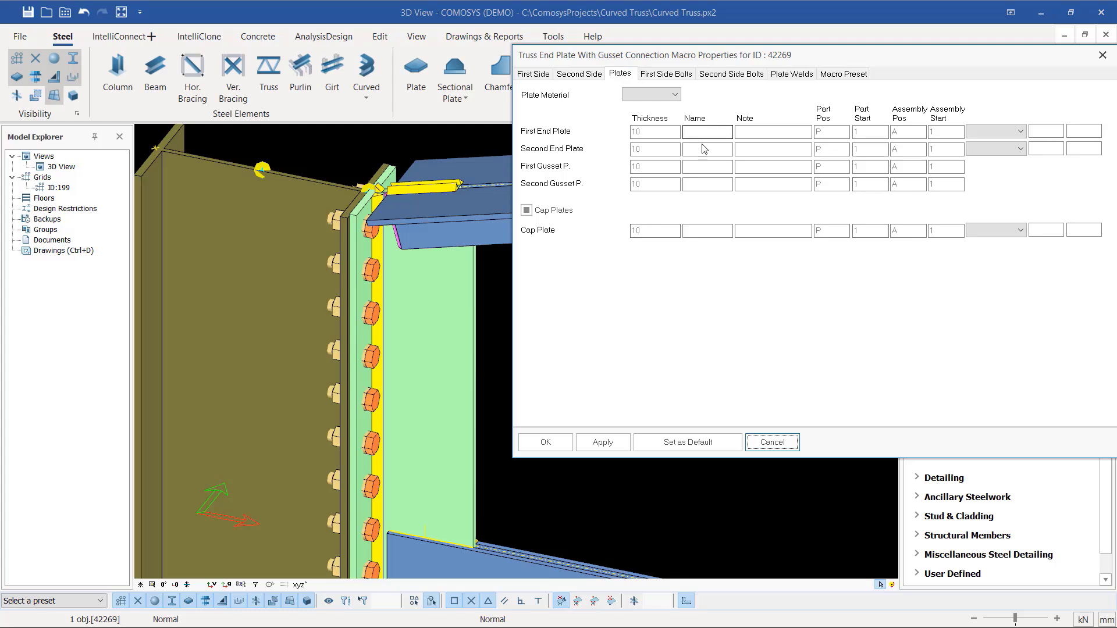
{"action": "left_click", "coordinate": [527, 210]}
{"action": "left_click", "coordinate": [602, 444]}
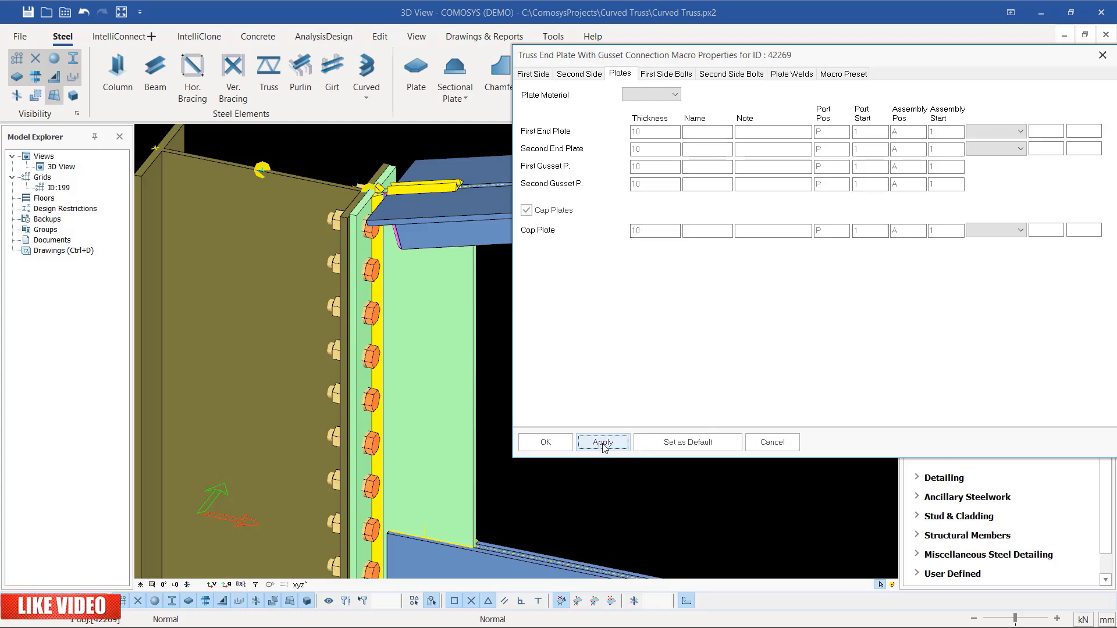
{"action": "left_click", "coordinate": [527, 210]}
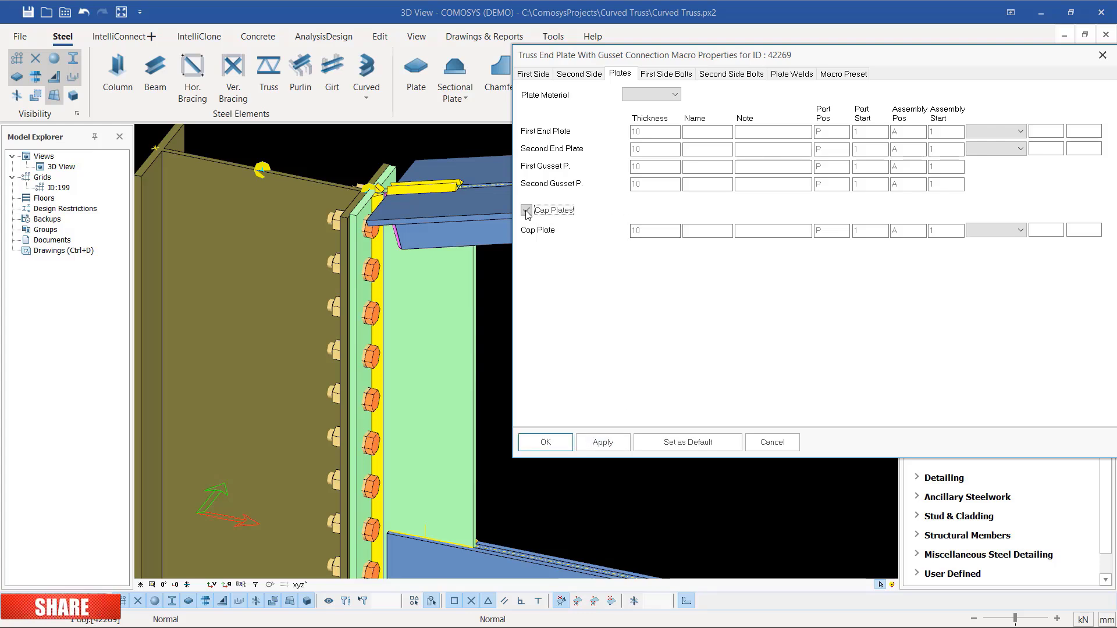
{"action": "left_click", "coordinate": [527, 210]}
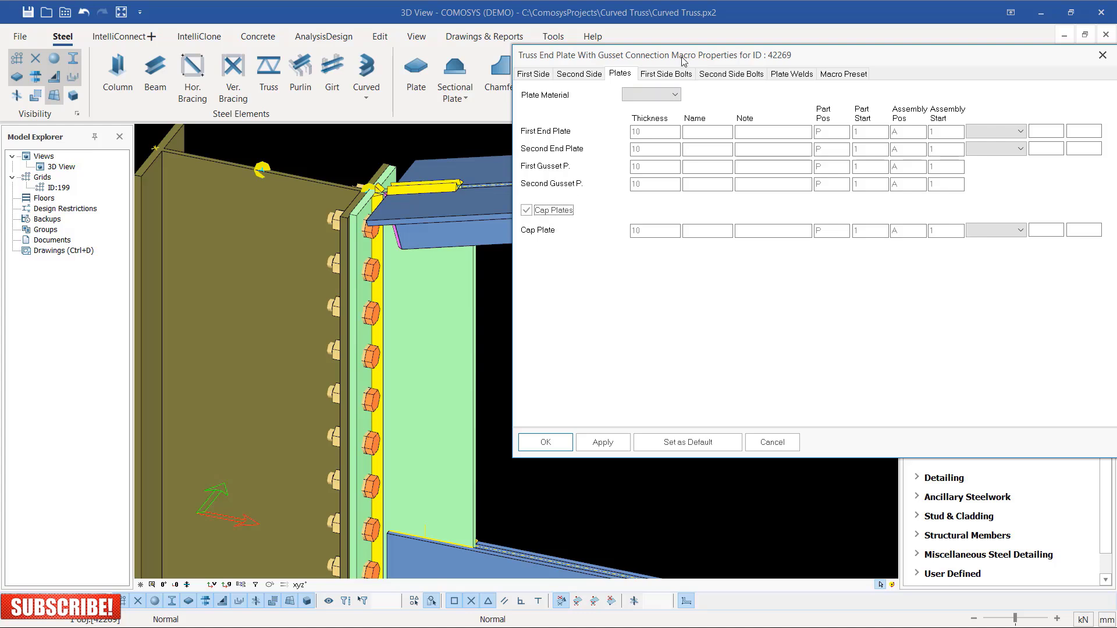
- Review the bolt assembly, diameter and spacing settings for the connection's first and second sides
{"action": "left_click", "coordinate": [666, 74]}
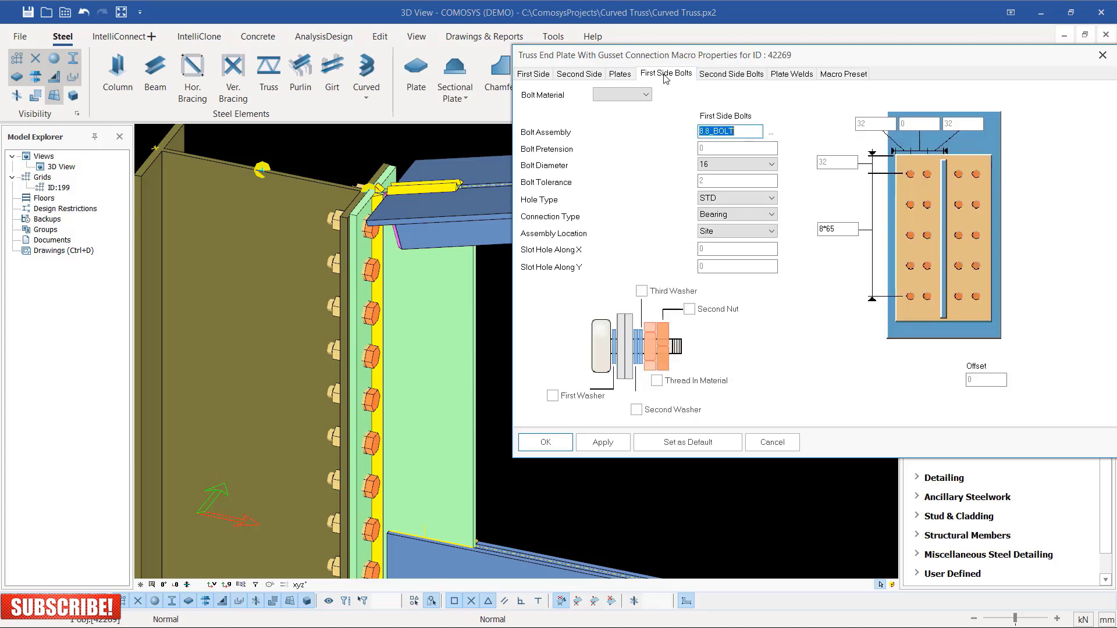
{"action": "left_click", "coordinate": [721, 75]}
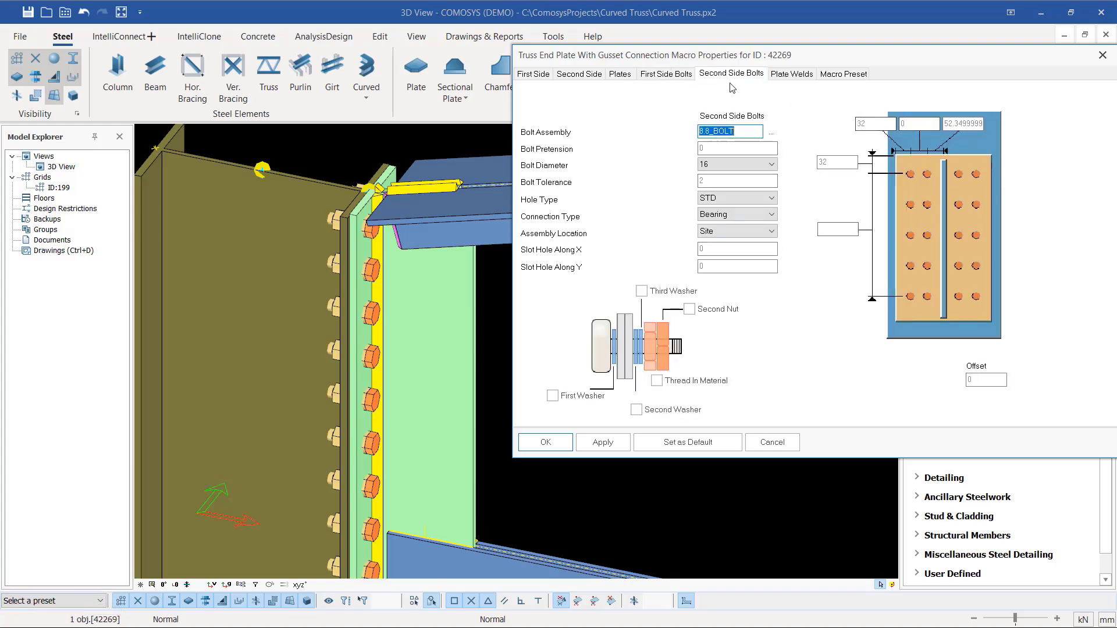
{"action": "left_click", "coordinate": [667, 75]}
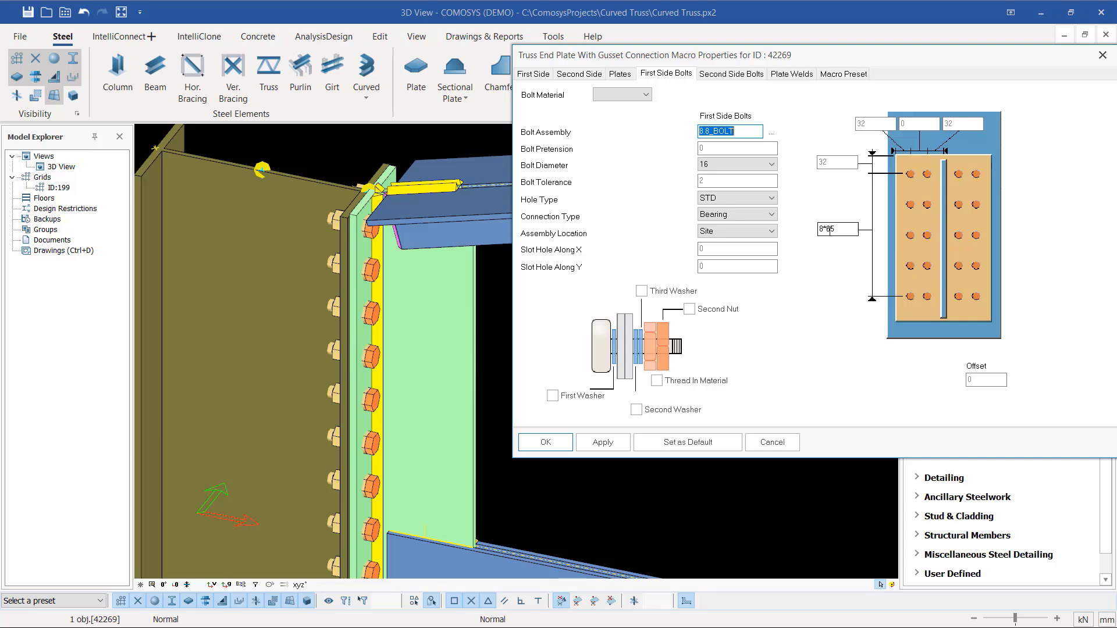
- Review the end plate connection's bolt spacing, truss distances, plate and plate weld settings for both sides, and close its properties
{"action": "left_click", "coordinate": [838, 229]}
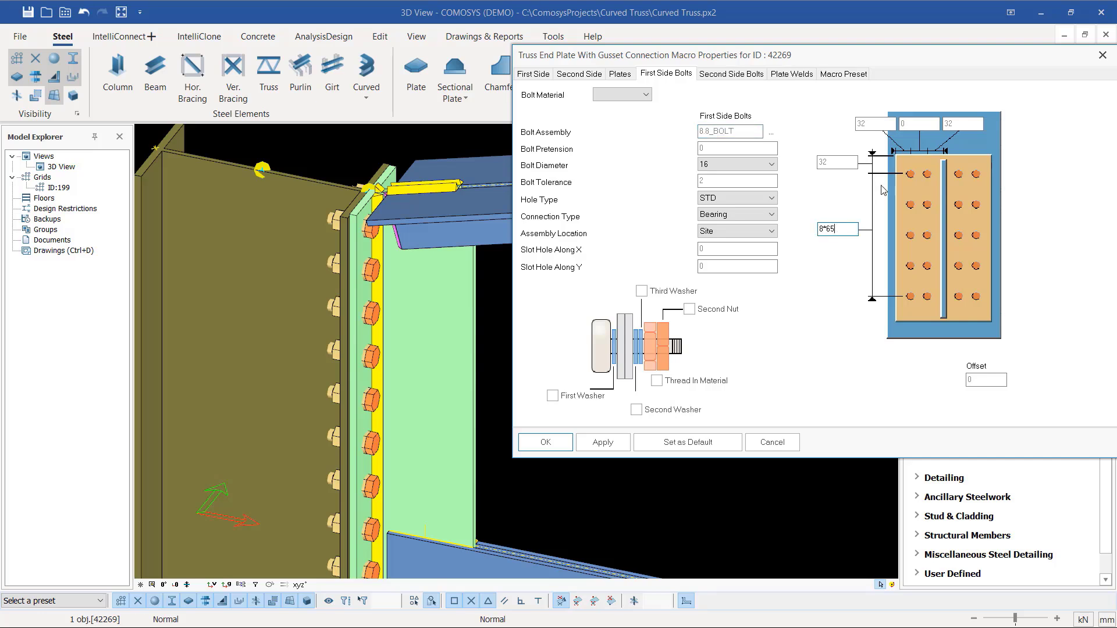
{"action": "left_click", "coordinate": [837, 161]}
{"action": "left_click", "coordinate": [732, 74]}
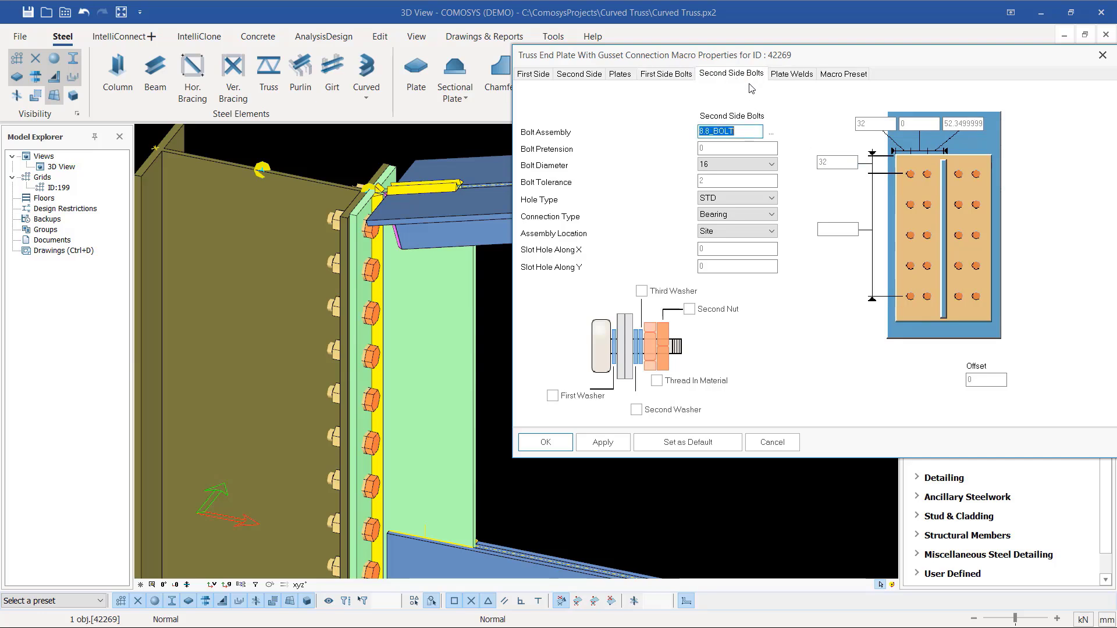
{"action": "left_click", "coordinate": [579, 74]}
{"action": "left_click", "coordinate": [538, 74]}
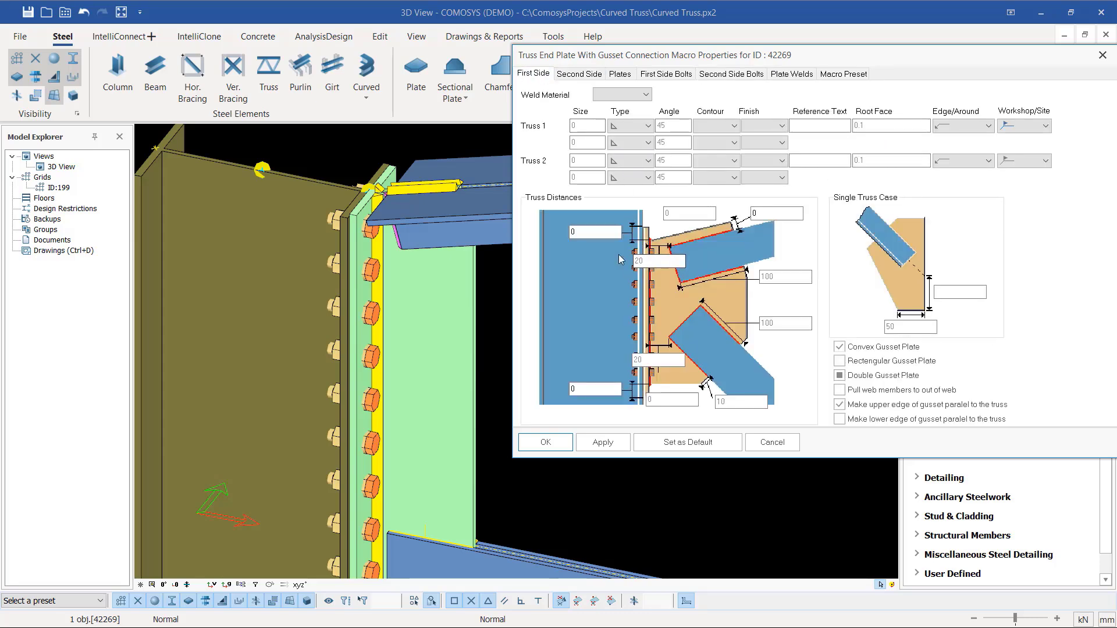
{"action": "left_click", "coordinate": [579, 74]}
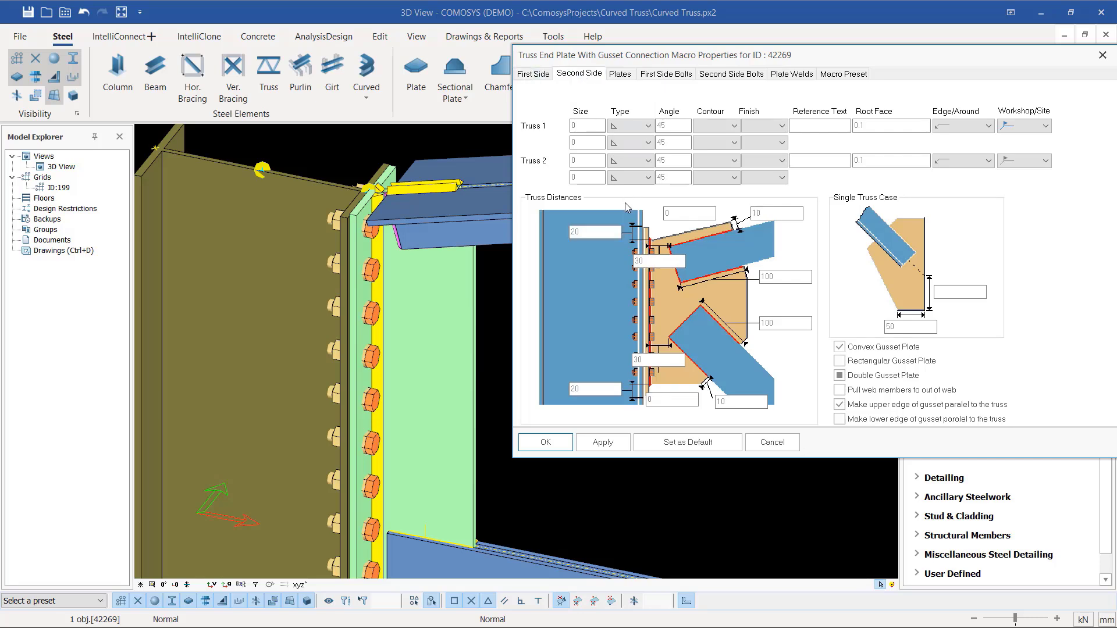
{"action": "left_click", "coordinate": [620, 74]}
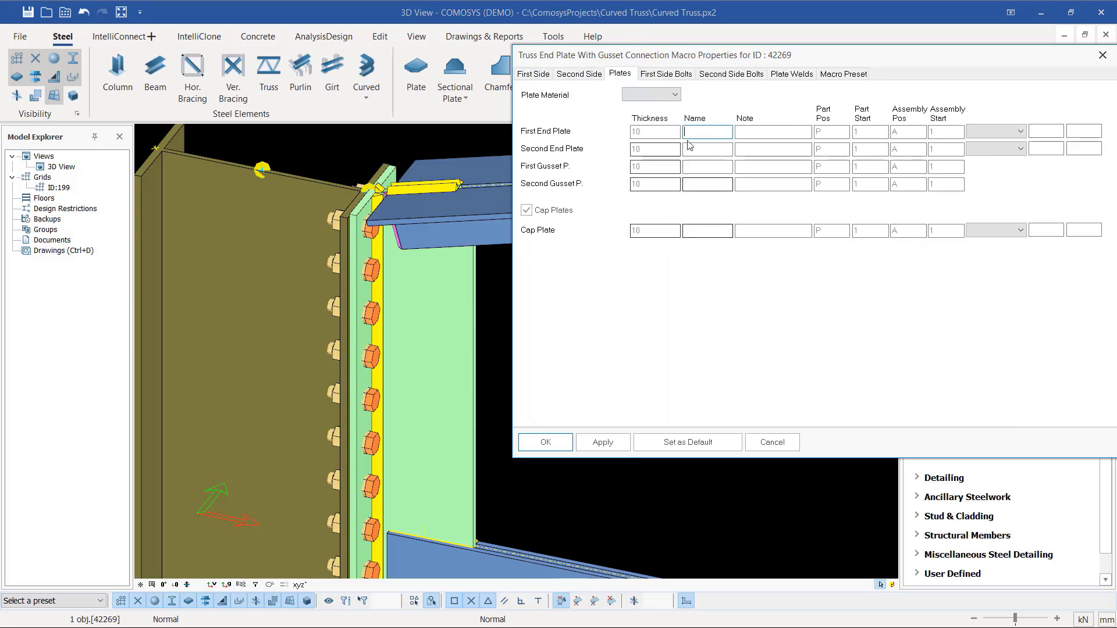
{"action": "left_click", "coordinate": [666, 74]}
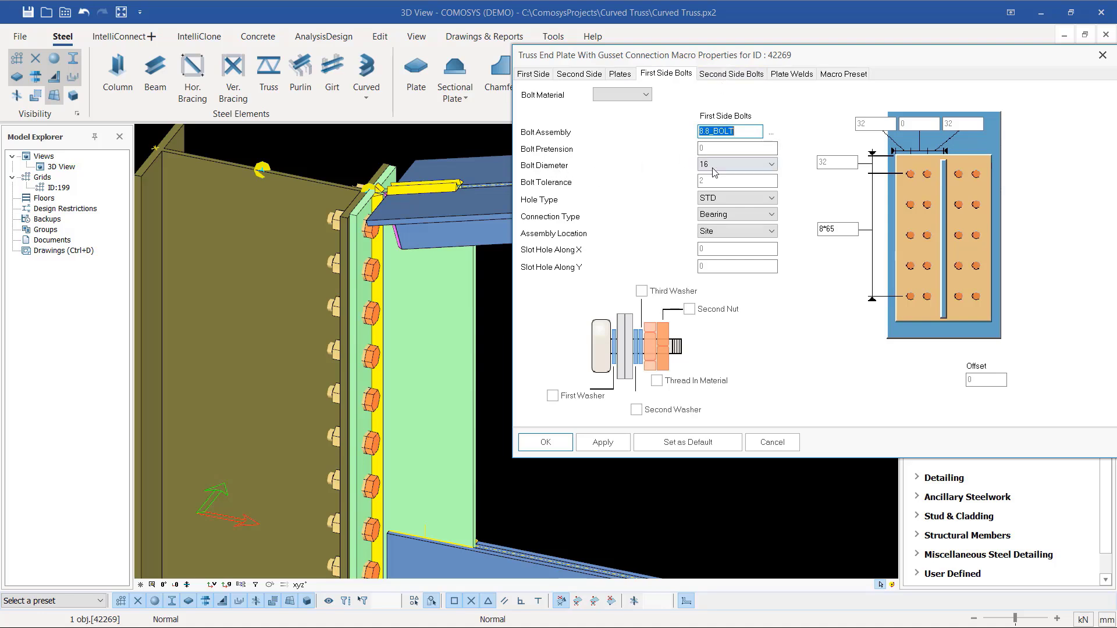
{"action": "left_click", "coordinate": [731, 74]}
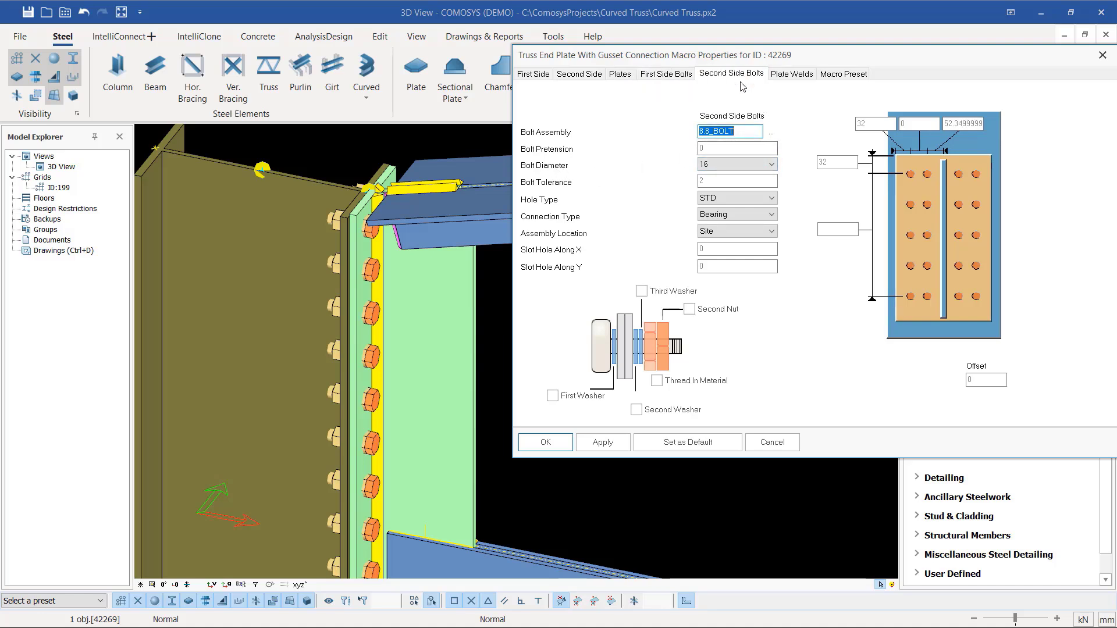
{"action": "left_click", "coordinate": [796, 77]}
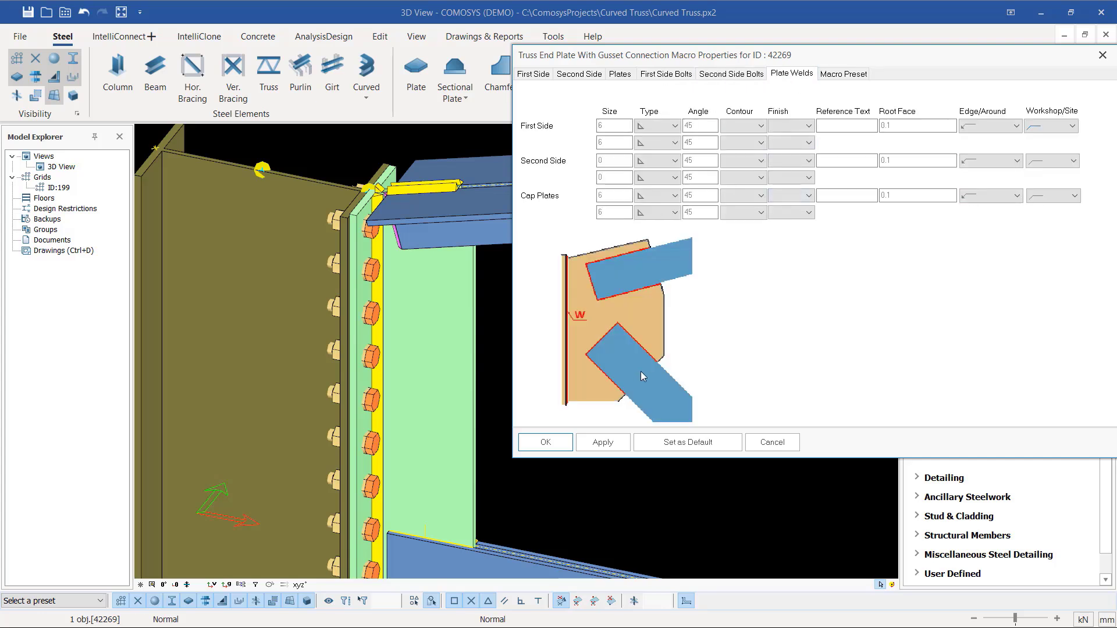
{"action": "left_click", "coordinate": [1102, 55]}
- Examine the upper end of the column beside the end plate connection, with the column selected, from an oblique angle
{"action": "left_click", "coordinate": [595, 311]}
{"action": "scroll", "coordinate": [407, 226], "scroll_direction": "down", "scroll_amount": 5}
{"action": "scroll", "coordinate": [349, 216], "scroll_direction": "up", "scroll_amount": 5}
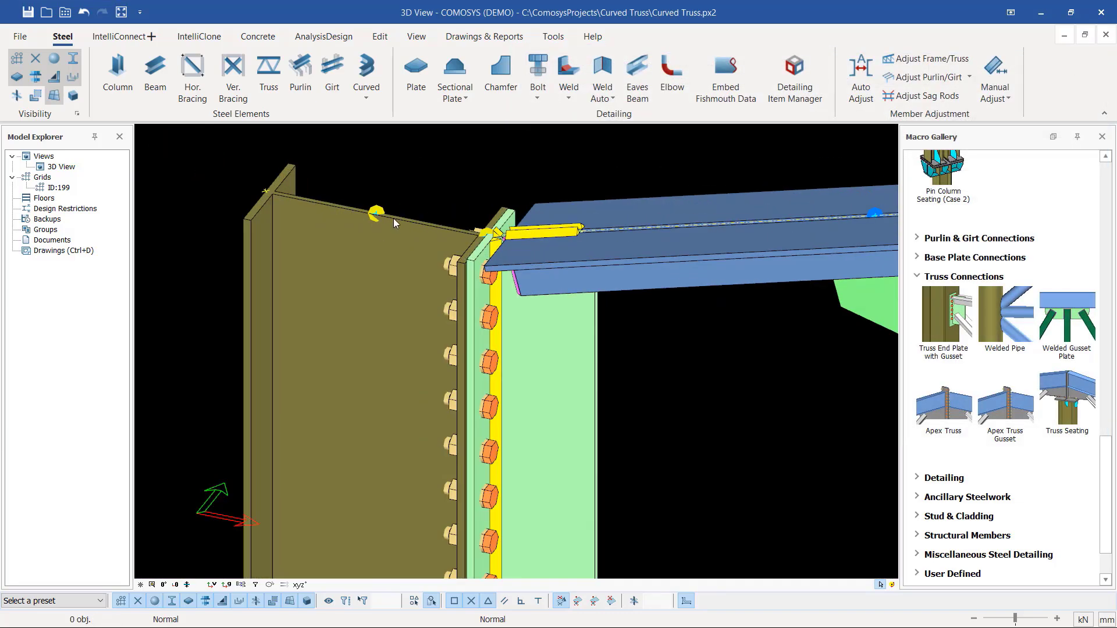
{"action": "left_click", "coordinate": [379, 210]}
{"action": "middle_click_drag", "start_coordinate": [379, 211], "coordinate": [326, 264]}
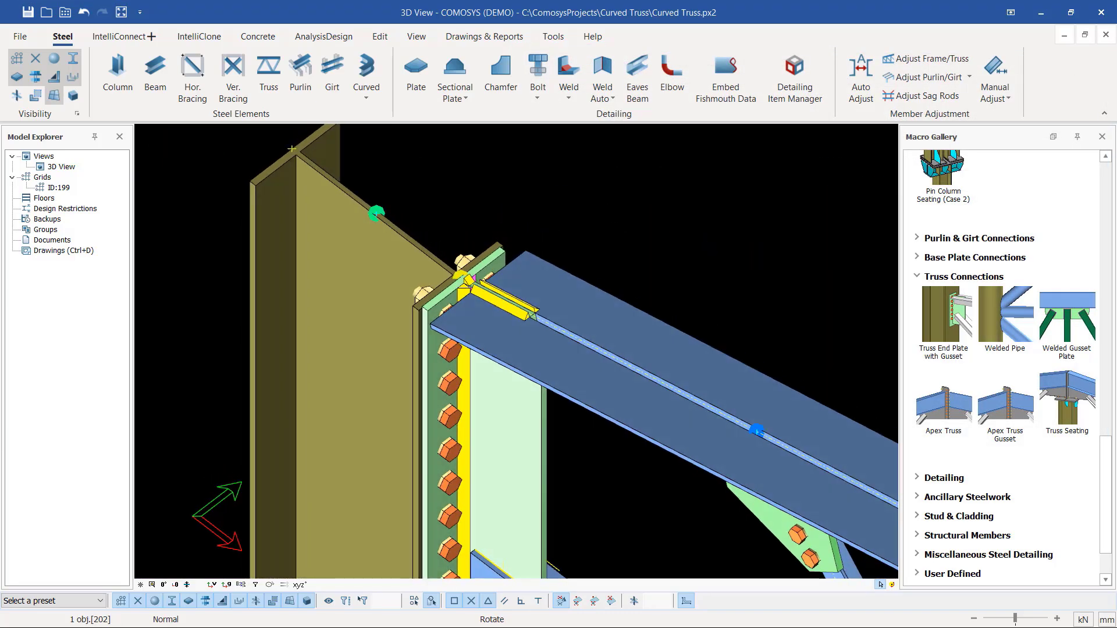
{"action": "middle_click_drag", "start_coordinate": [457, 313], "coordinate": [393, 264]}
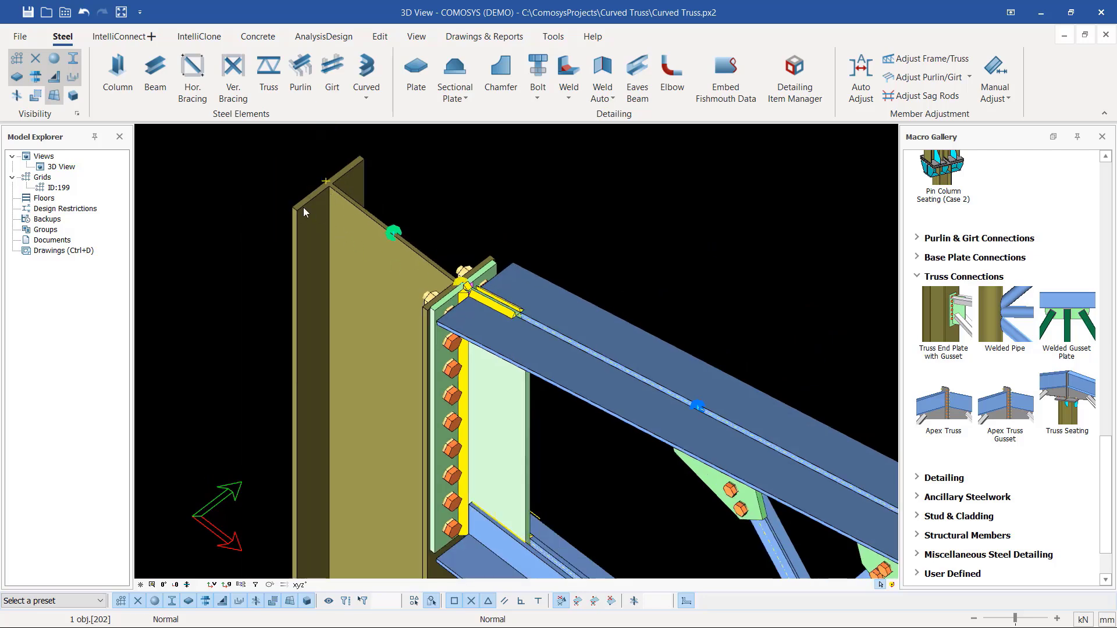
{"action": "scroll", "coordinate": [299, 203], "scroll_direction": "up", "scroll_amount": 2}
{"action": "scroll", "coordinate": [515, 312], "scroll_direction": "down", "scroll_amount": 1}
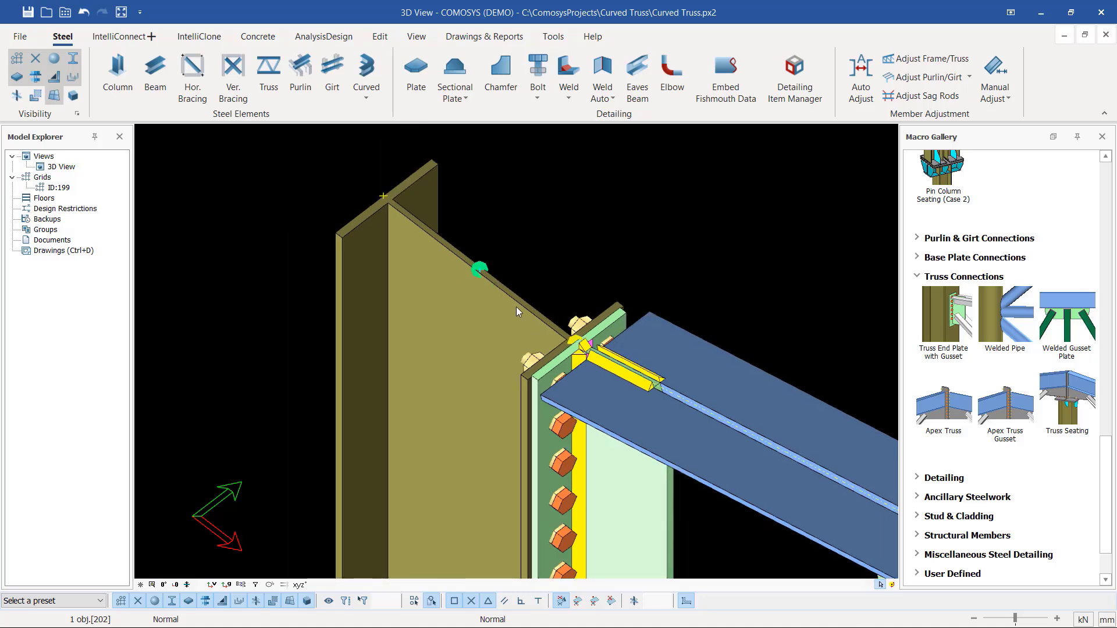
{"action": "scroll", "coordinate": [428, 260], "scroll_direction": "up", "scroll_amount": 1}
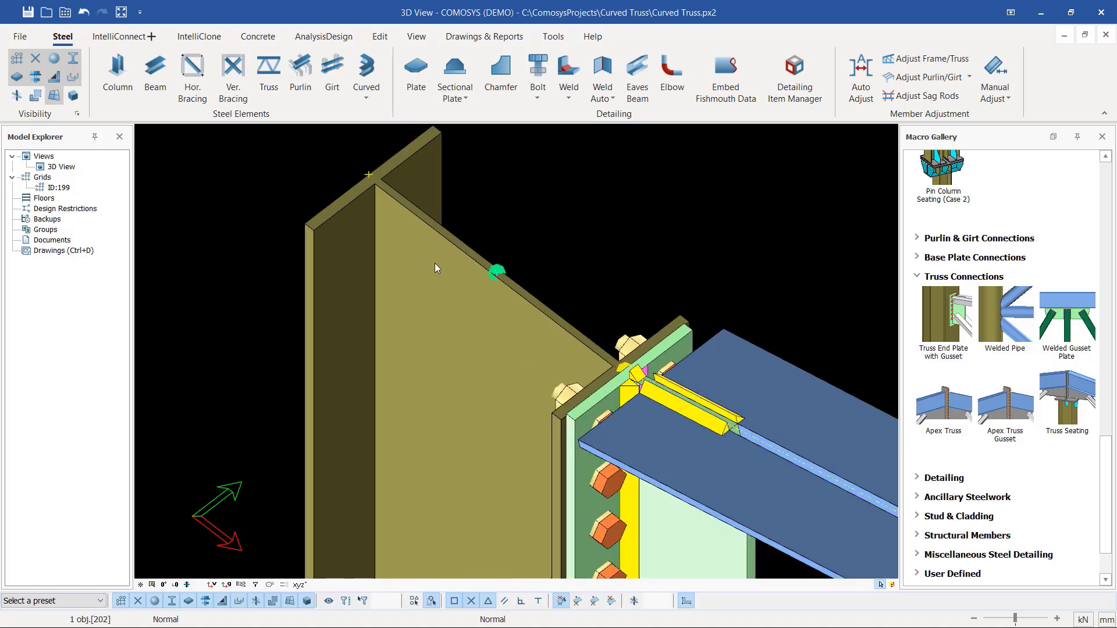
- Create a four-point plate at the column's top, filling the area between the two flanges on one side of the web
{"action": "left_click", "coordinate": [416, 73]}
{"action": "scroll", "coordinate": [306, 229], "scroll_direction": "up", "scroll_amount": 2}
{"action": "scroll", "coordinate": [306, 229], "scroll_direction": "up", "scroll_amount": 2}
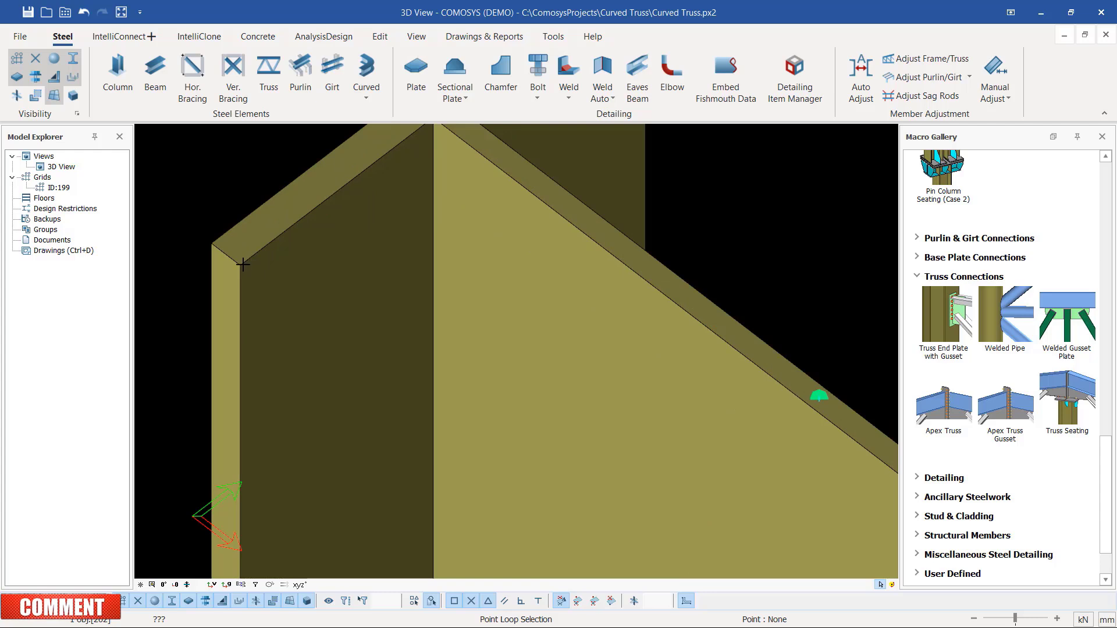
{"action": "scroll", "coordinate": [384, 191], "scroll_direction": "down", "scroll_amount": 2}
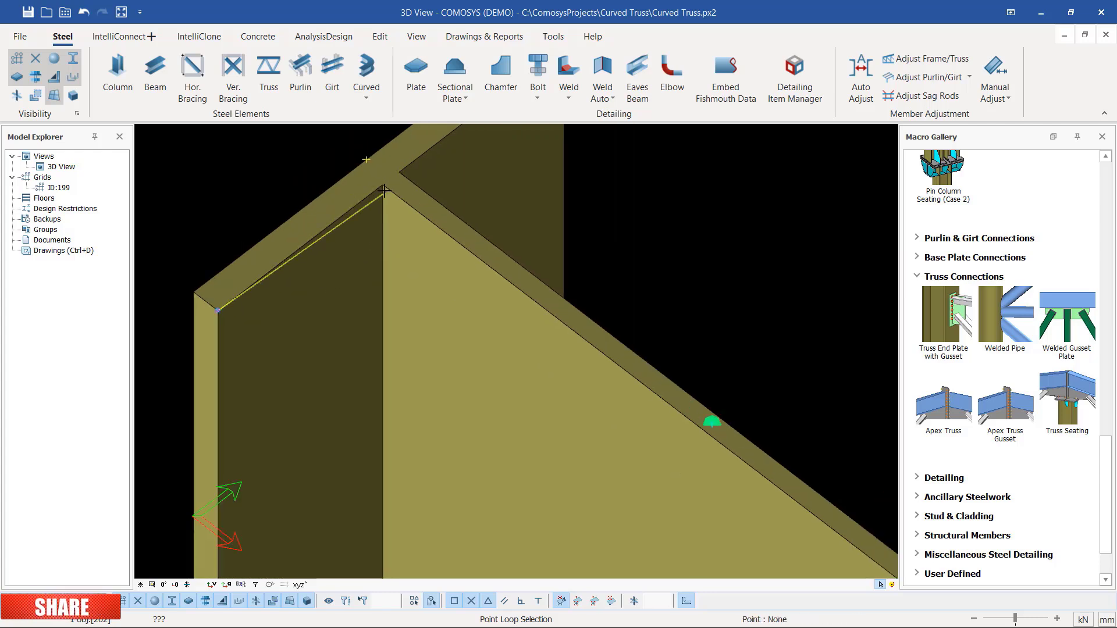
{"action": "scroll", "coordinate": [383, 181], "scroll_direction": "down", "scroll_amount": 2}
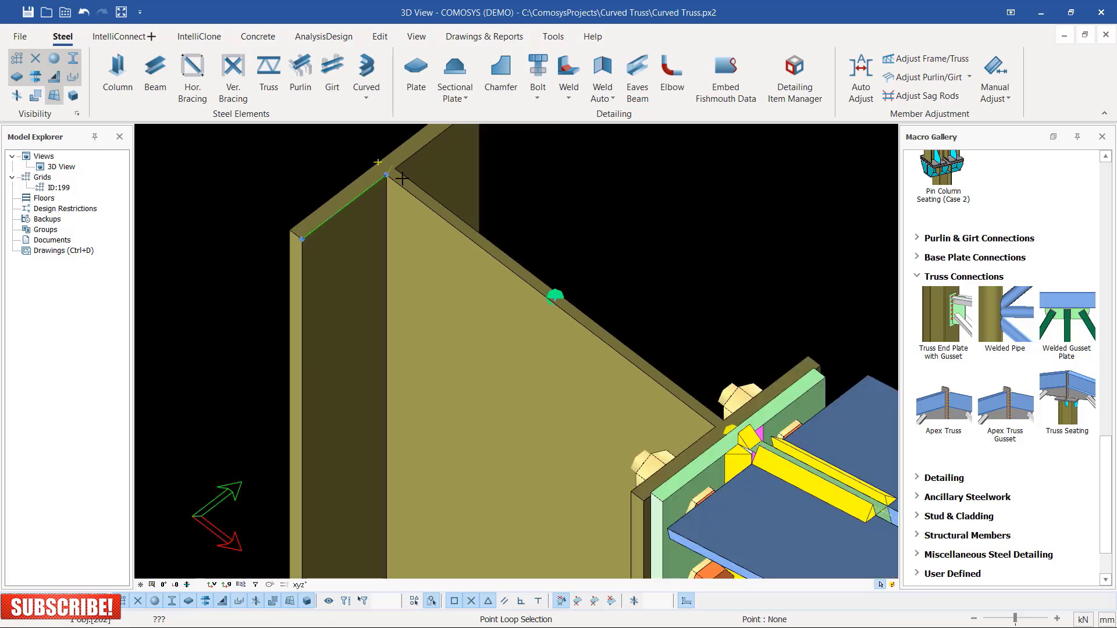
{"action": "scroll", "coordinate": [646, 370], "scroll_direction": "up", "scroll_amount": 5}
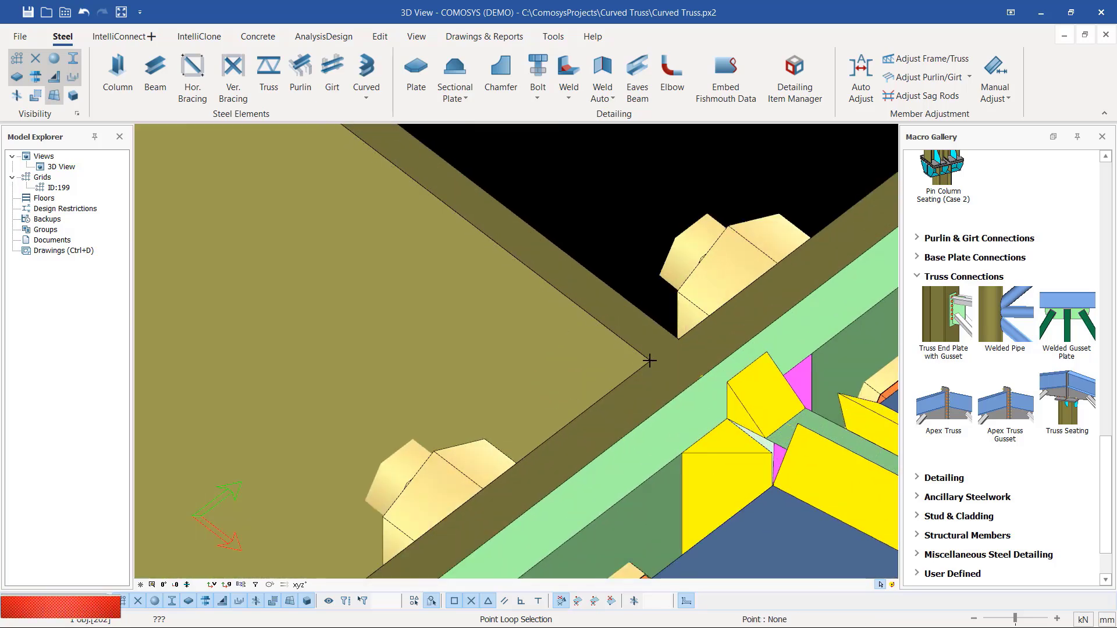
{"action": "left_click", "coordinate": [649, 360]}
{"action": "scroll", "coordinate": [649, 326], "scroll_direction": "down", "scroll_amount": 2}
{"action": "scroll", "coordinate": [464, 464], "scroll_direction": "up", "scroll_amount": 1}
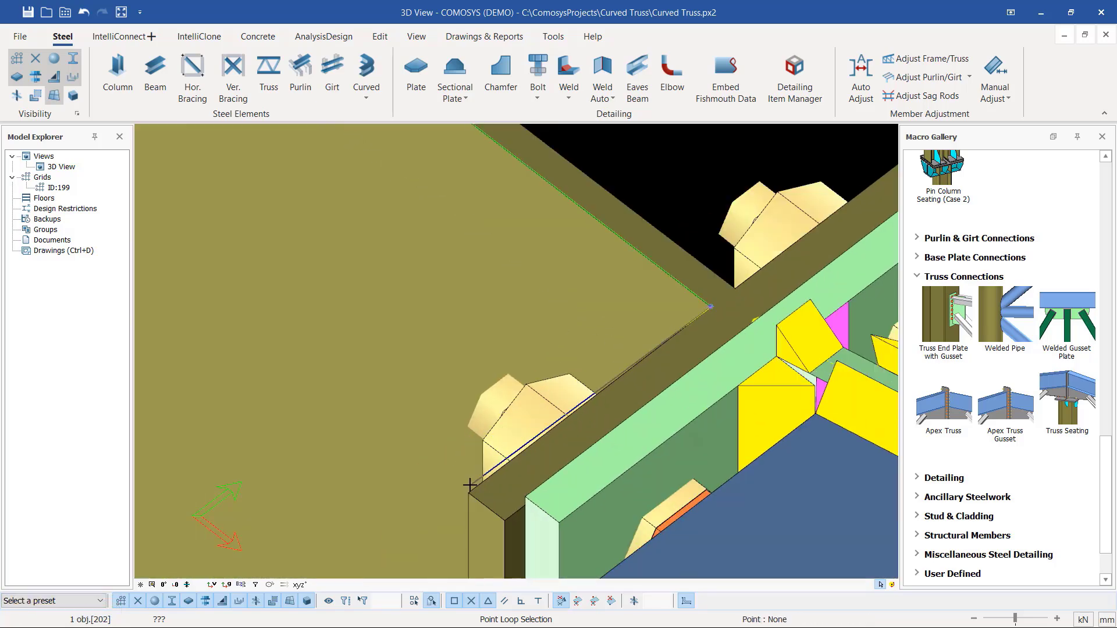
{"action": "left_click", "coordinate": [469, 486]}
{"action": "scroll", "coordinate": [507, 464], "scroll_direction": "down", "scroll_amount": 3}
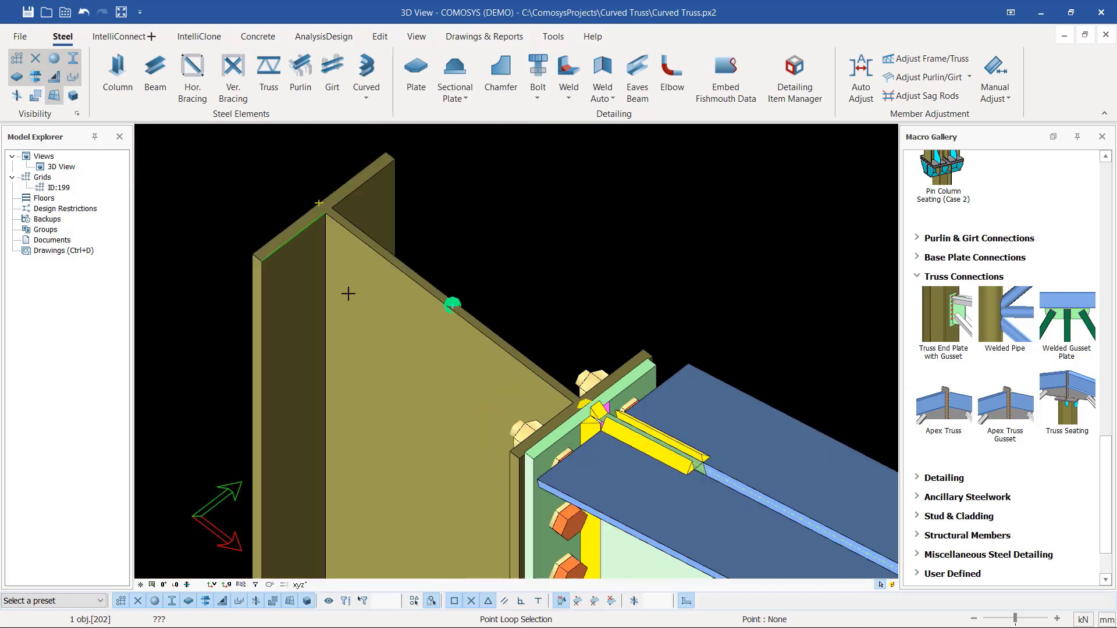
{"action": "scroll", "coordinate": [258, 259], "scroll_direction": "up", "scroll_amount": 4}
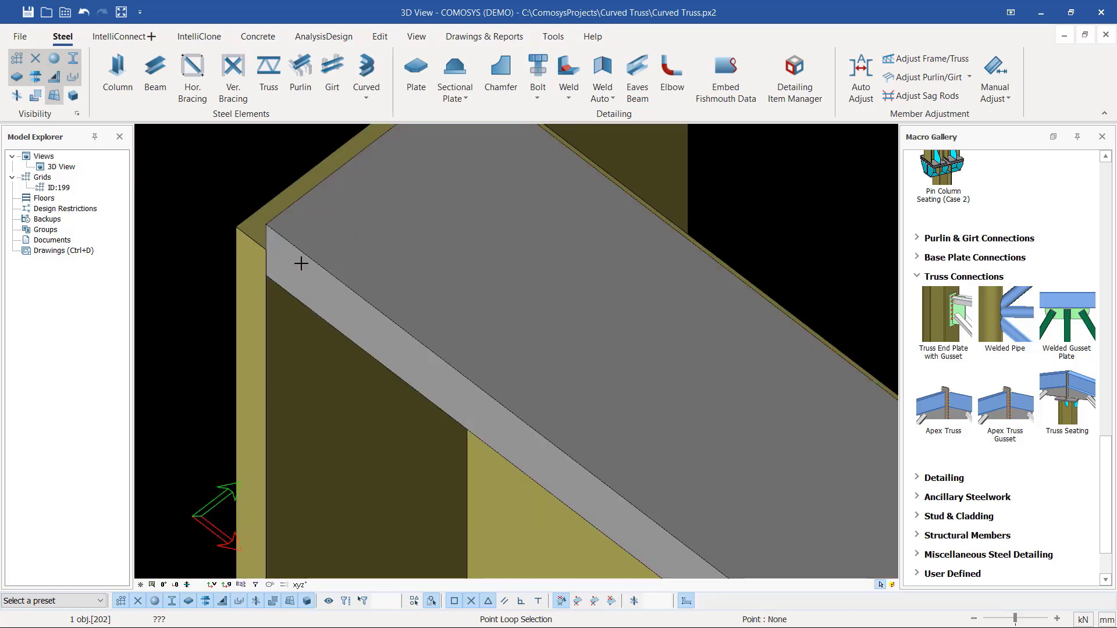
{"action": "scroll", "coordinate": [292, 264], "scroll_direction": "down", "scroll_amount": 3}
{"action": "right_click", "coordinate": [607, 195]}
{"action": "left_click", "coordinate": [625, 205]}
{"action": "scroll", "coordinate": [292, 247], "scroll_direction": "down", "scroll_amount": 2}
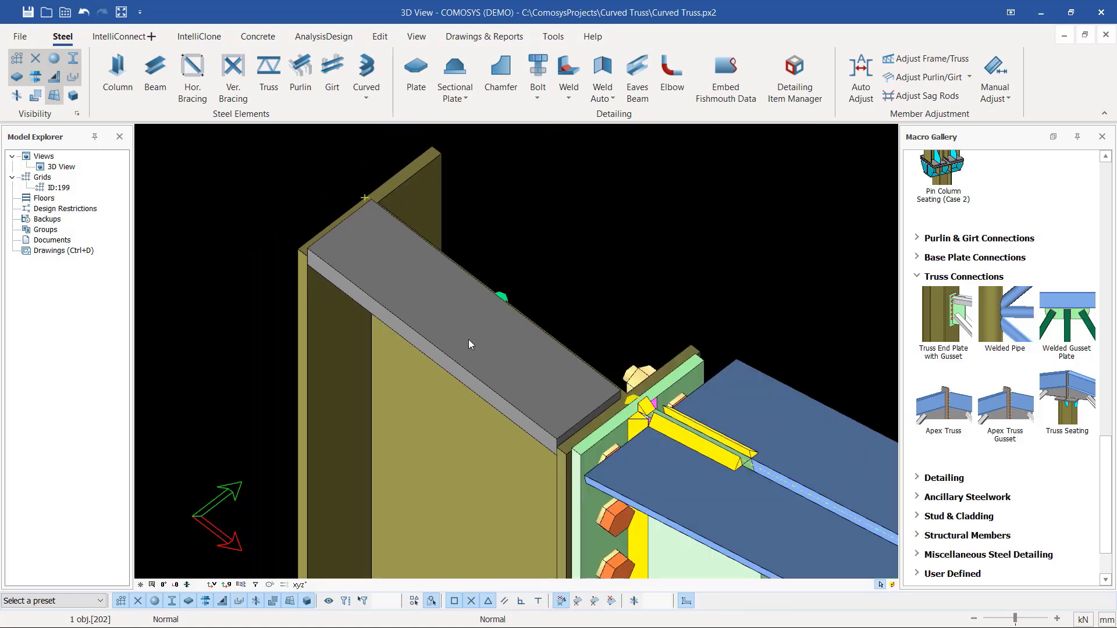
- Set the thickness of the new plate at the column's top to 10 mm
{"action": "double_click", "coordinate": [468, 340]}
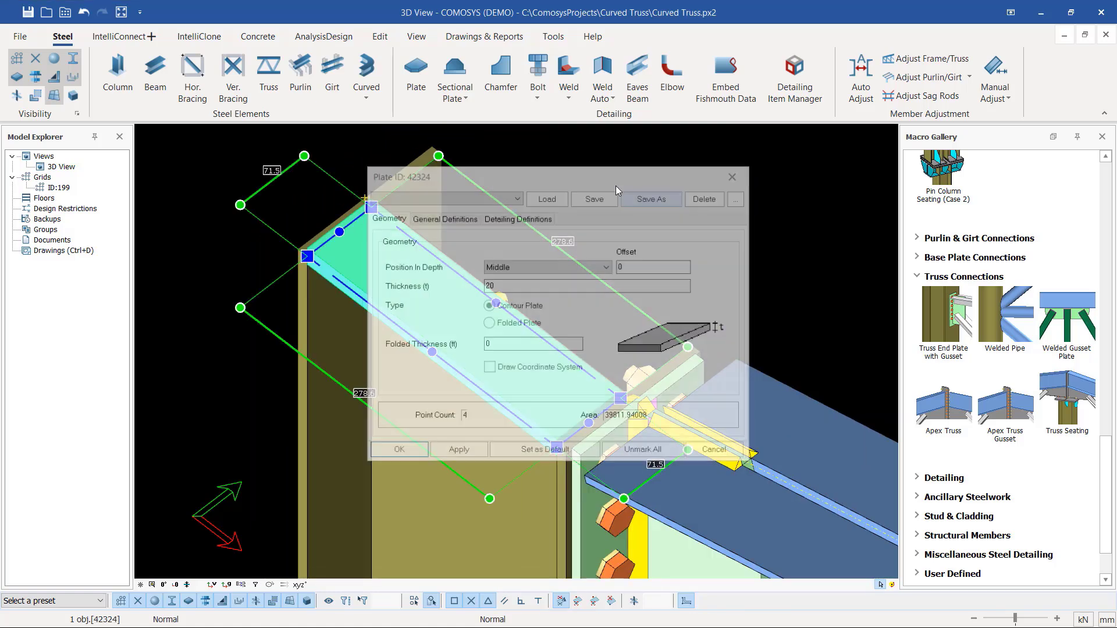
{"action": "left_click_drag", "start_coordinate": [495, 285], "coordinate": [462, 286]}
{"action": "type", "text": "10"}
{"action": "left_click", "coordinate": [457, 451]}
{"action": "left_click_drag", "start_coordinate": [516, 189], "coordinate": [611, 181]}
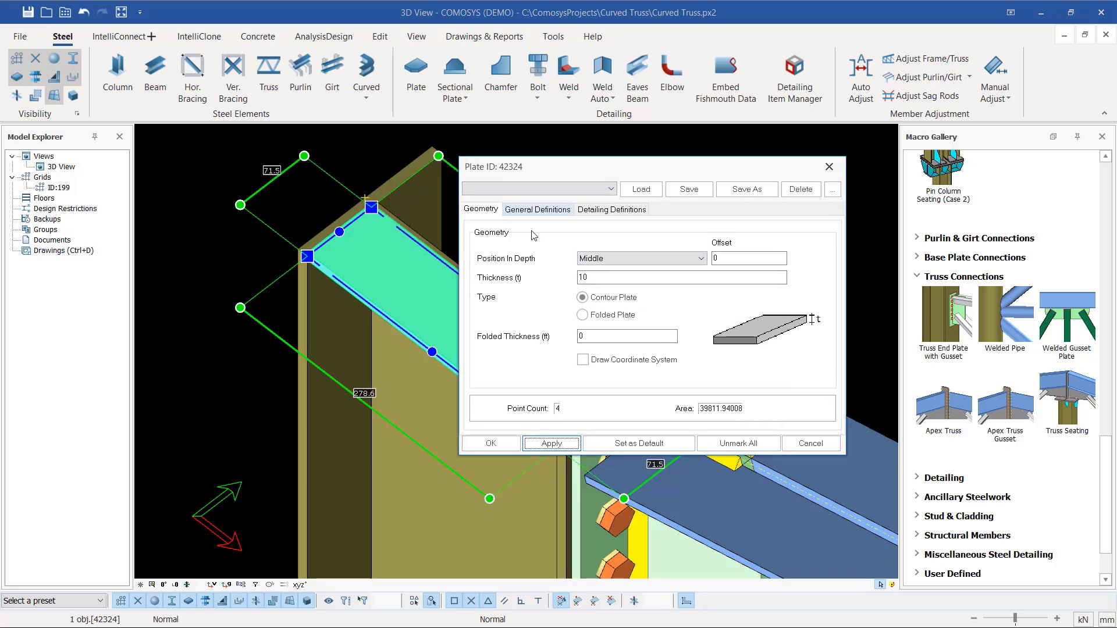
{"action": "left_click", "coordinate": [489, 444]}
- Examine the height of the new plate's edge relative to the column's top end from a closer angle
{"action": "scroll", "coordinate": [324, 256], "scroll_direction": "up", "scroll_amount": 10}
{"action": "scroll", "coordinate": [304, 293], "scroll_direction": "down", "scroll_amount": 2}
{"action": "left_click", "coordinate": [331, 295]}
{"action": "middle_click_drag", "start_coordinate": [331, 295], "coordinate": [424, 266]}
{"action": "left_click", "coordinate": [278, 288]}
{"action": "scroll", "coordinate": [352, 256], "scroll_direction": "down", "scroll_amount": 2}
{"action": "scroll", "coordinate": [299, 390], "scroll_direction": "up", "scroll_amount": 2}
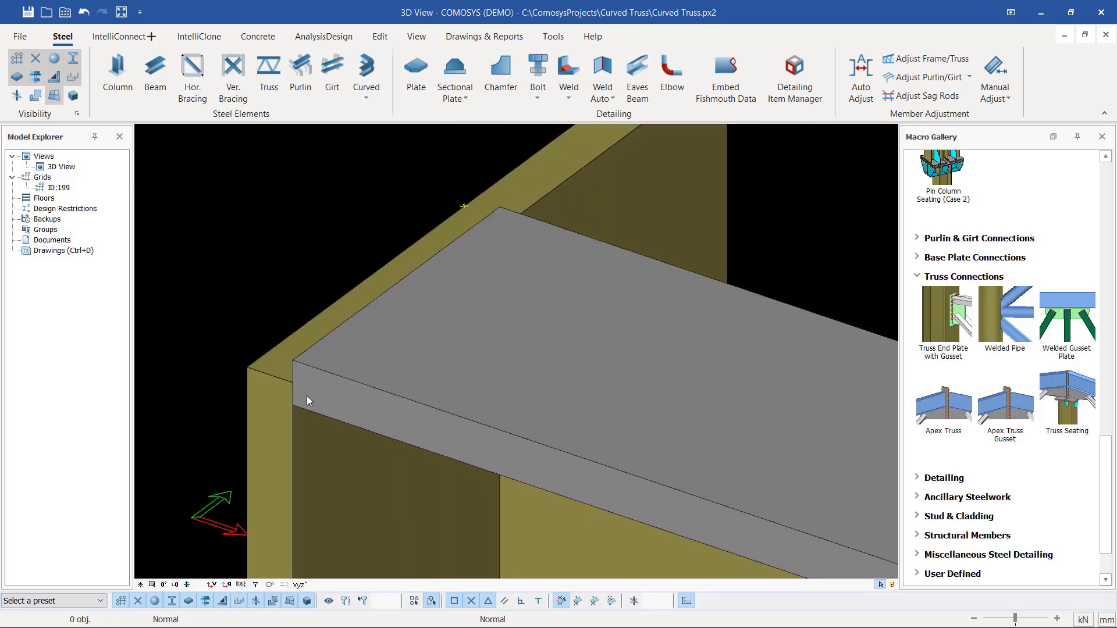
{"action": "scroll", "coordinate": [474, 350], "scroll_direction": "down", "scroll_amount": 3}
- Try Front as the new plate's position in depth and set it to Behind instead
{"action": "double_click", "coordinate": [487, 357]}
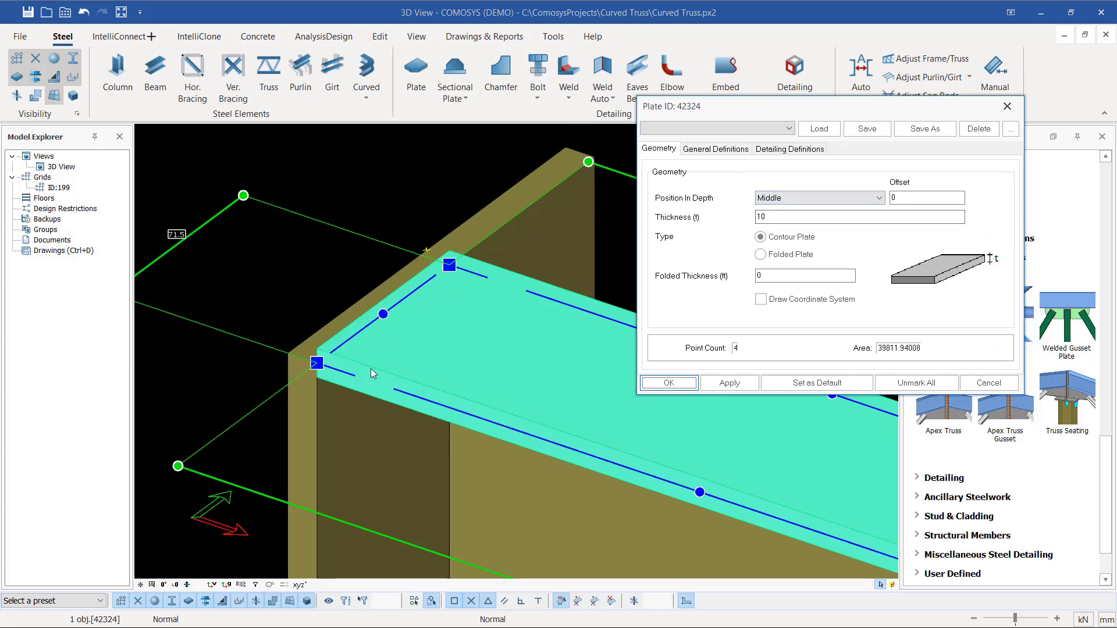
{"action": "scroll", "coordinate": [329, 379], "scroll_direction": "up", "scroll_amount": 3}
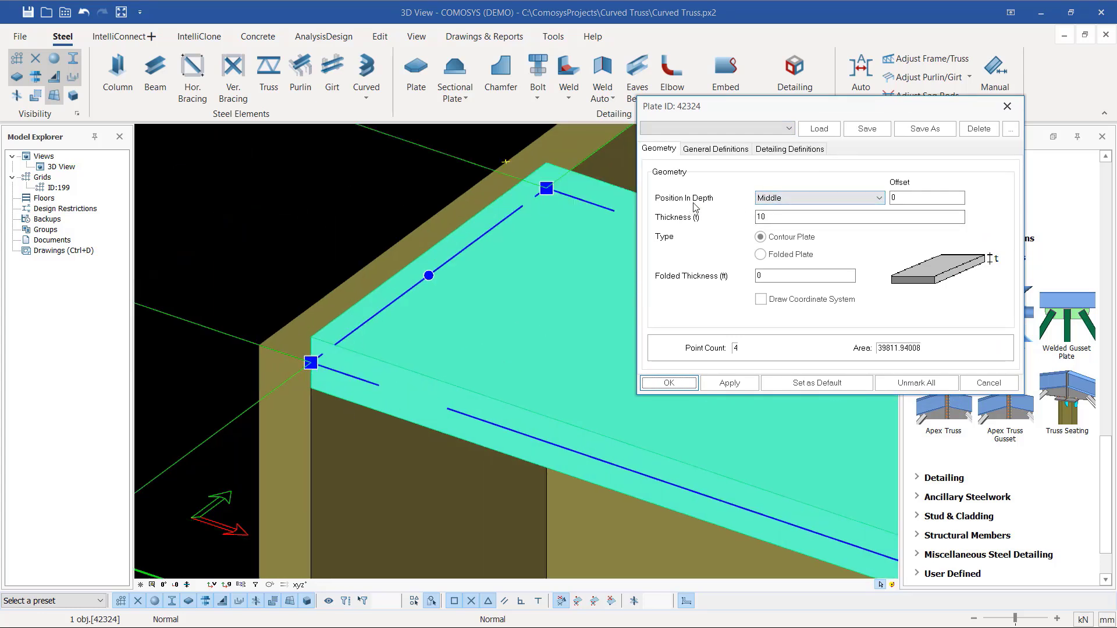
{"action": "left_click", "coordinate": [846, 198]}
{"action": "left_click", "coordinate": [780, 228]}
{"action": "left_click", "coordinate": [738, 386]}
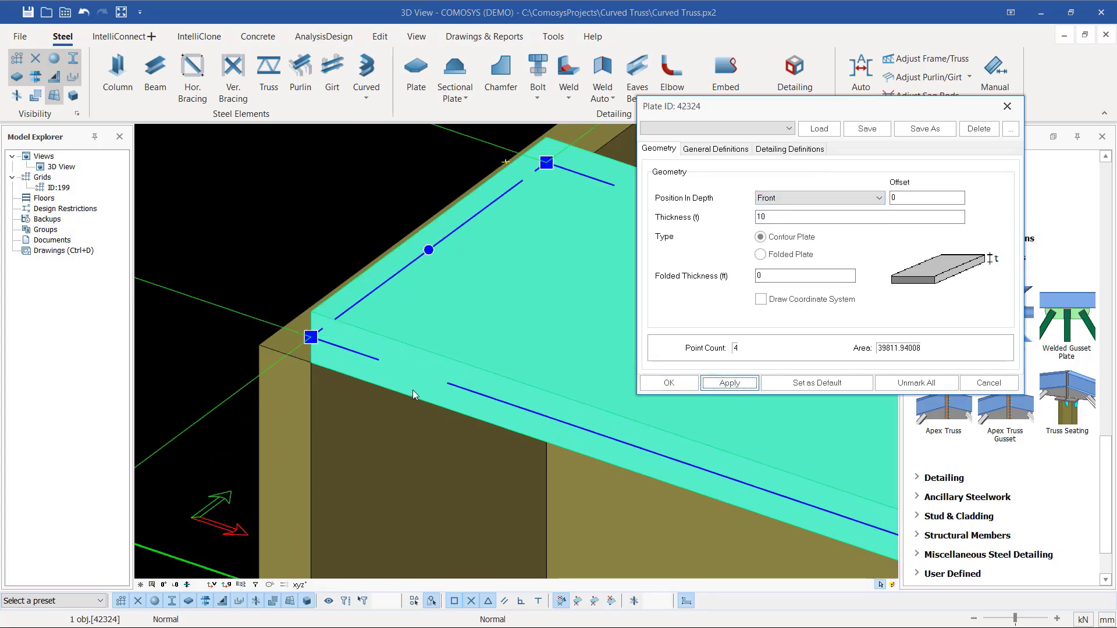
{"action": "left_click", "coordinate": [848, 199]}
{"action": "left_click", "coordinate": [812, 221]}
{"action": "left_click", "coordinate": [734, 385]}
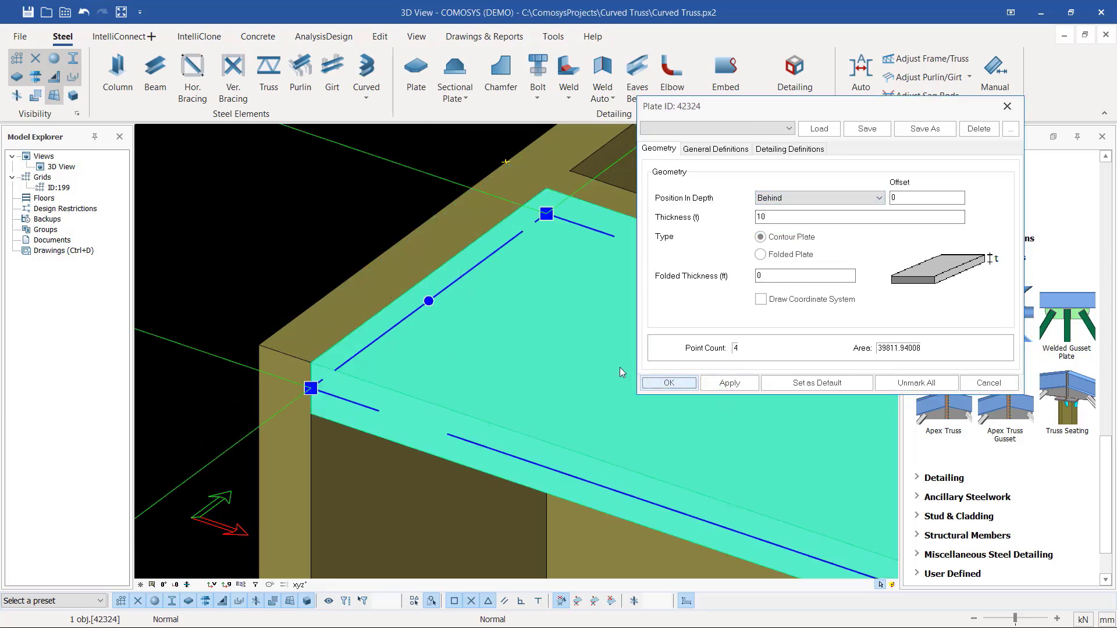
{"action": "left_click", "coordinate": [666, 383]}
{"action": "left_click", "coordinate": [277, 221]}
- Examine the plate's fit against the column's web and flanges, concentrating on the inner corner beside the web
{"action": "scroll", "coordinate": [361, 253], "scroll_direction": "down", "scroll_amount": 5}
{"action": "scroll", "coordinate": [418, 256], "scroll_direction": "up", "scroll_amount": 3}
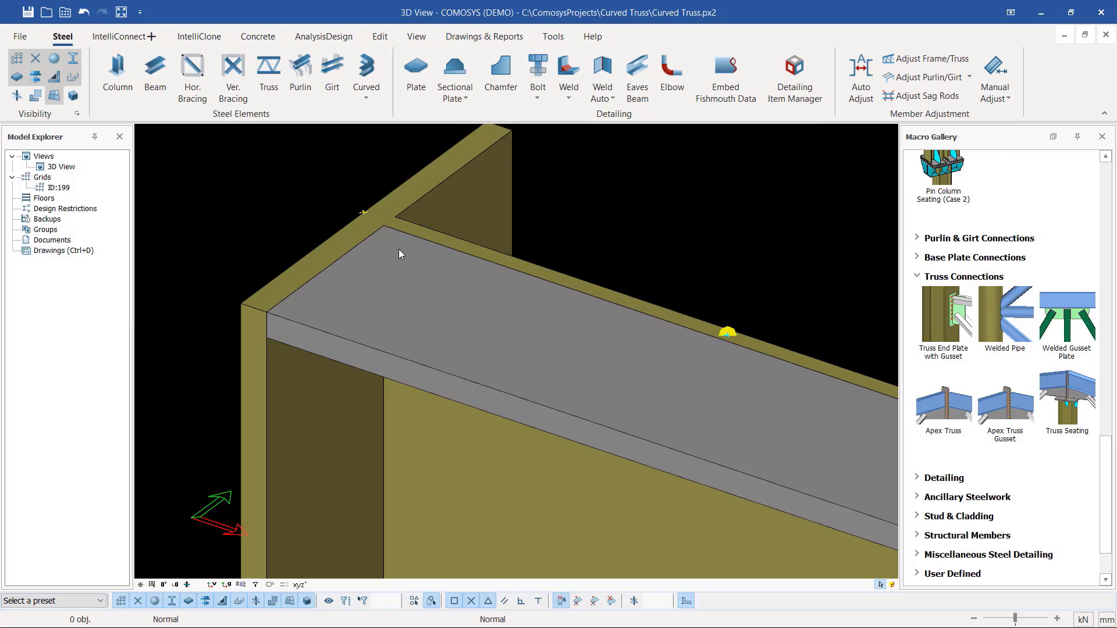
{"action": "left_click", "coordinate": [399, 249]}
{"action": "left_click", "coordinate": [568, 212]}
{"action": "scroll", "coordinate": [394, 244], "scroll_direction": "down", "scroll_amount": 3}
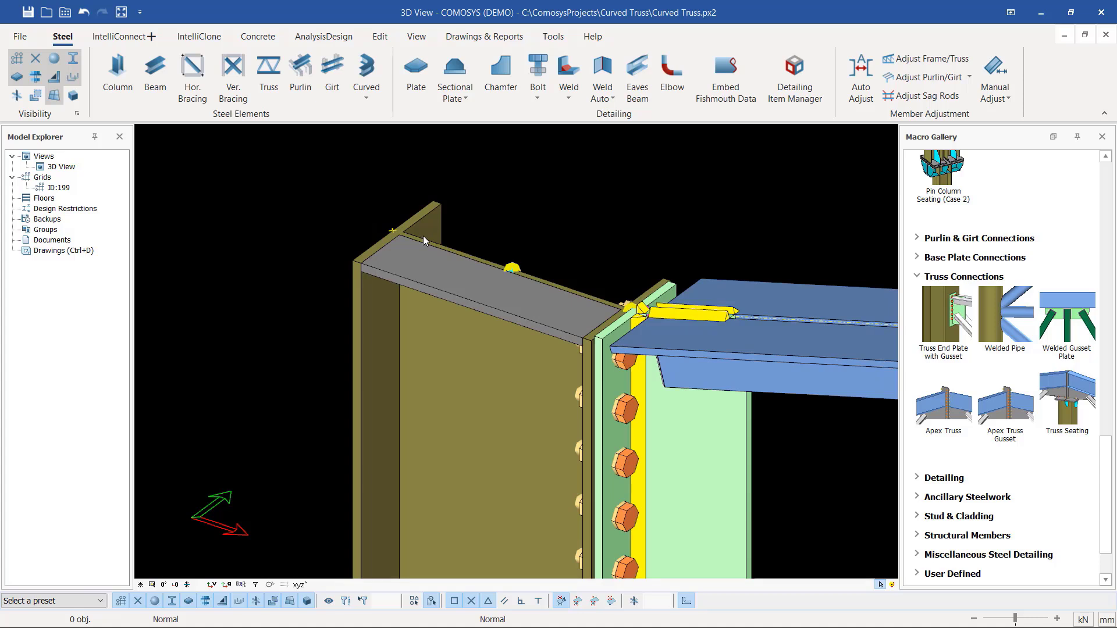
{"action": "scroll", "coordinate": [414, 238], "scroll_direction": "up", "scroll_amount": 3}
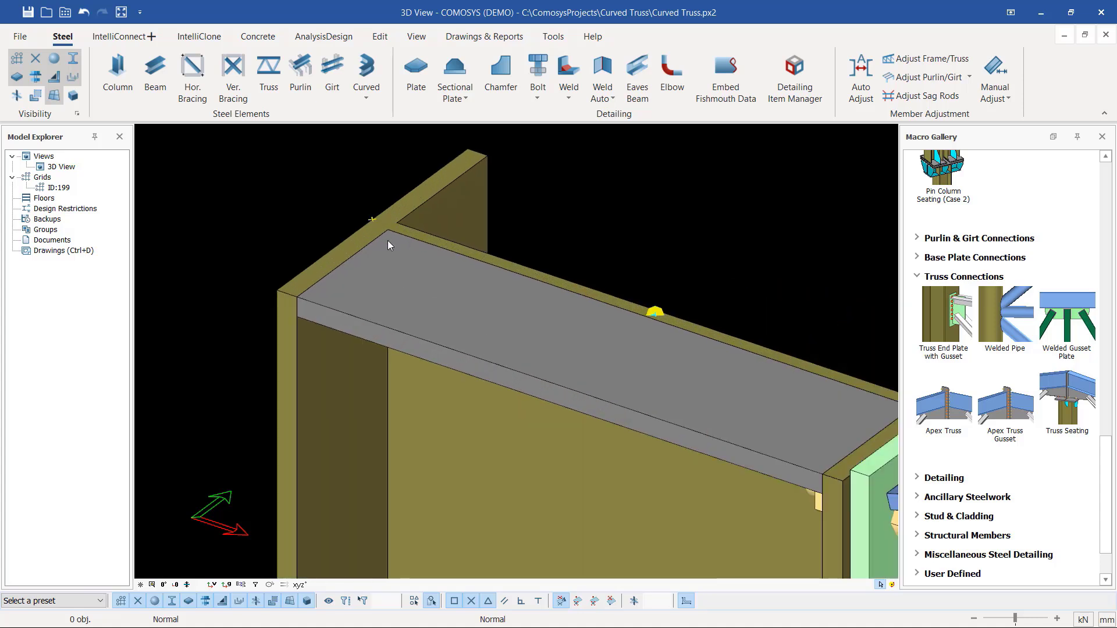
{"action": "scroll", "coordinate": [396, 250], "scroll_direction": "down", "scroll_amount": 1}
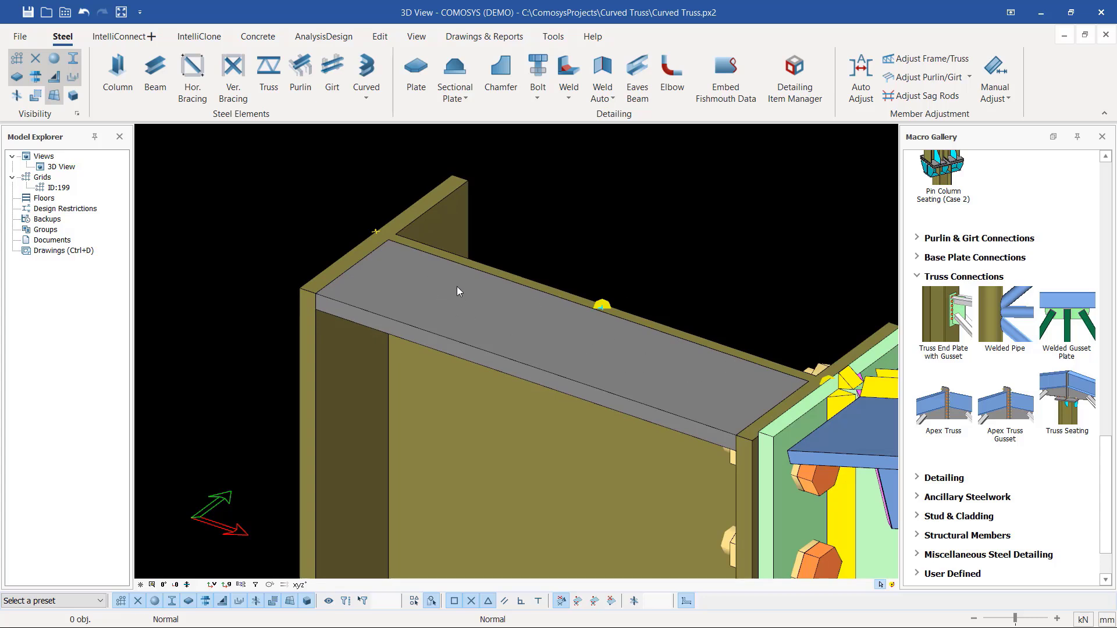
{"action": "scroll", "coordinate": [399, 243], "scroll_direction": "up", "scroll_amount": 1}
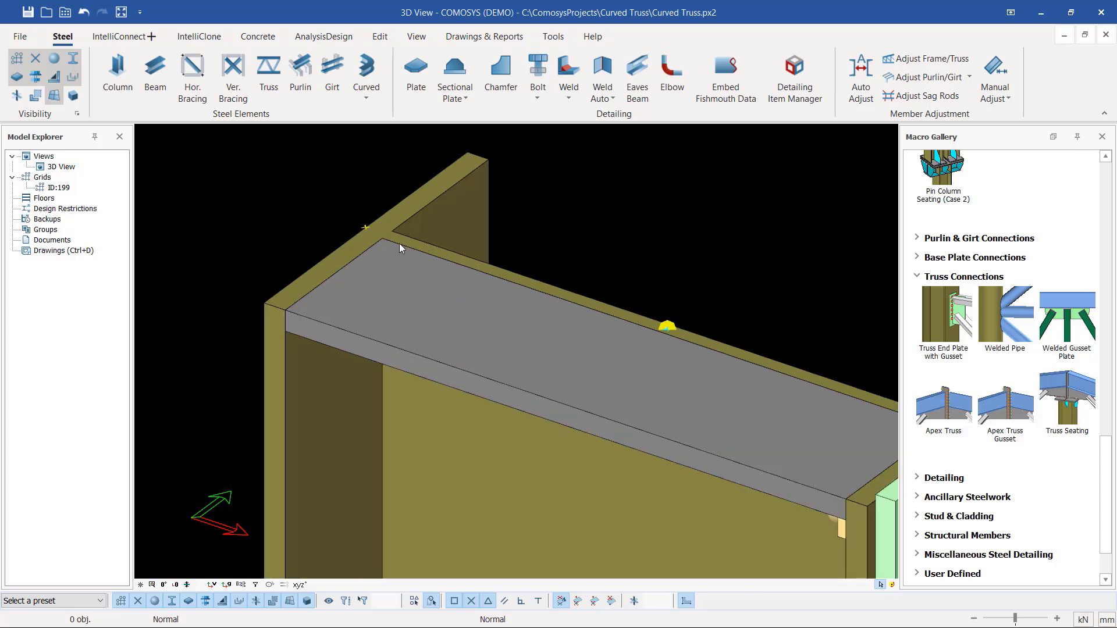
{"action": "scroll", "coordinate": [396, 249], "scroll_direction": "up", "scroll_amount": 2}
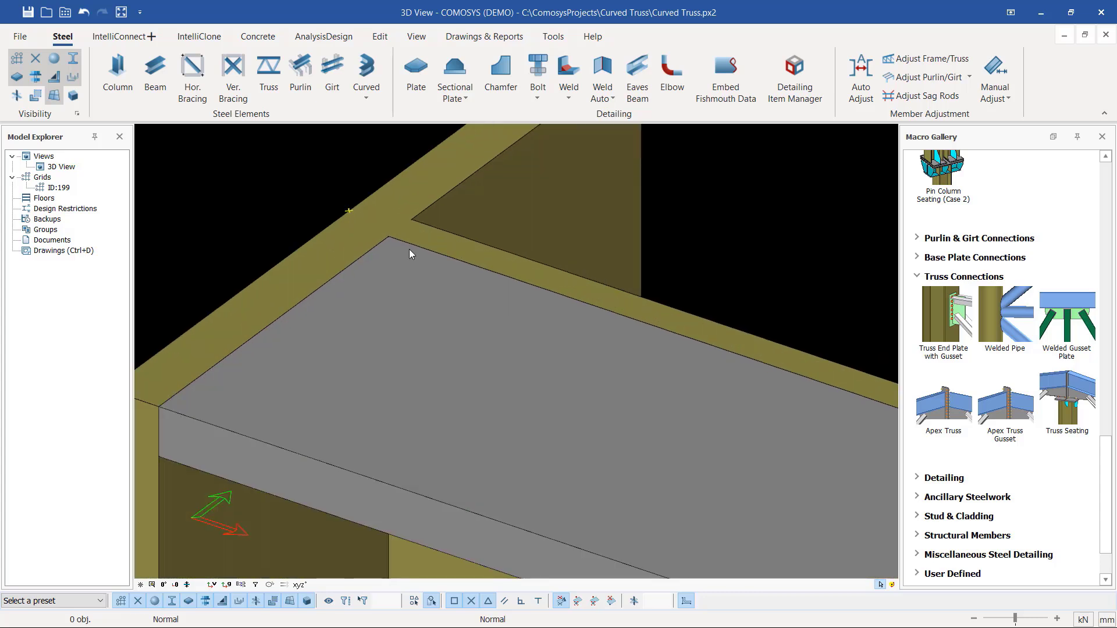
{"action": "scroll", "coordinate": [387, 254], "scroll_direction": "down", "scroll_amount": 1}
{"action": "scroll", "coordinate": [388, 254], "scroll_direction": "up", "scroll_amount": 1}
{"action": "scroll", "coordinate": [442, 320], "scroll_direction": "down", "scroll_amount": 2}
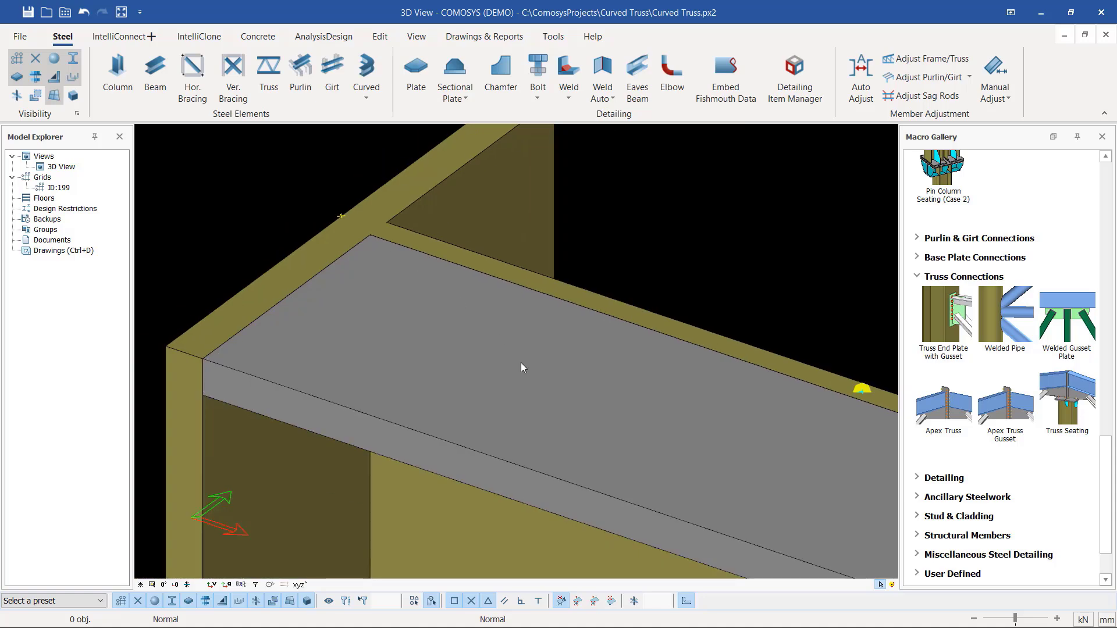
- Chamfer the top plate's inner corner between the column's web and outer flange with Type 1, both distances 15 mm
{"action": "left_click", "coordinate": [553, 388]}
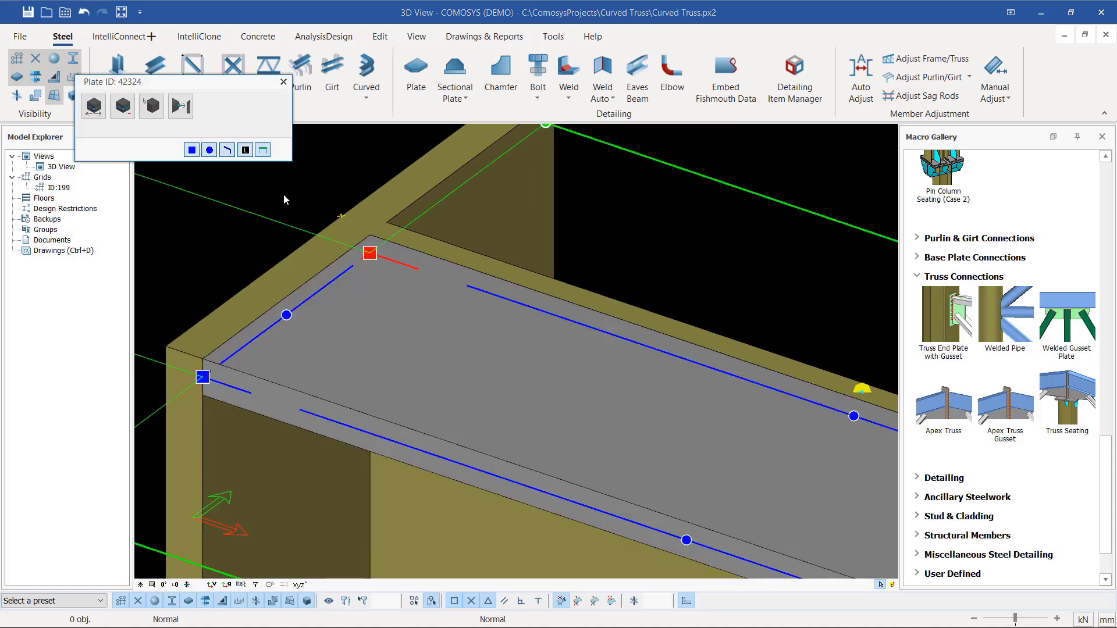
{"action": "left_click", "coordinate": [155, 107]}
{"action": "left_click", "coordinate": [179, 198]}
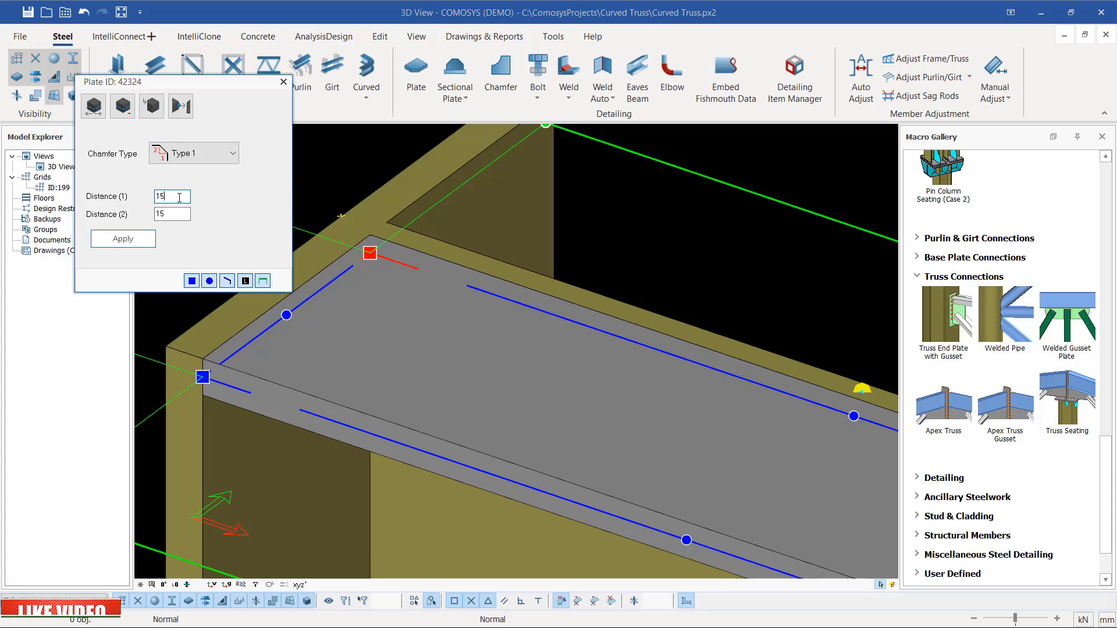
{"action": "left_click", "coordinate": [179, 213]}
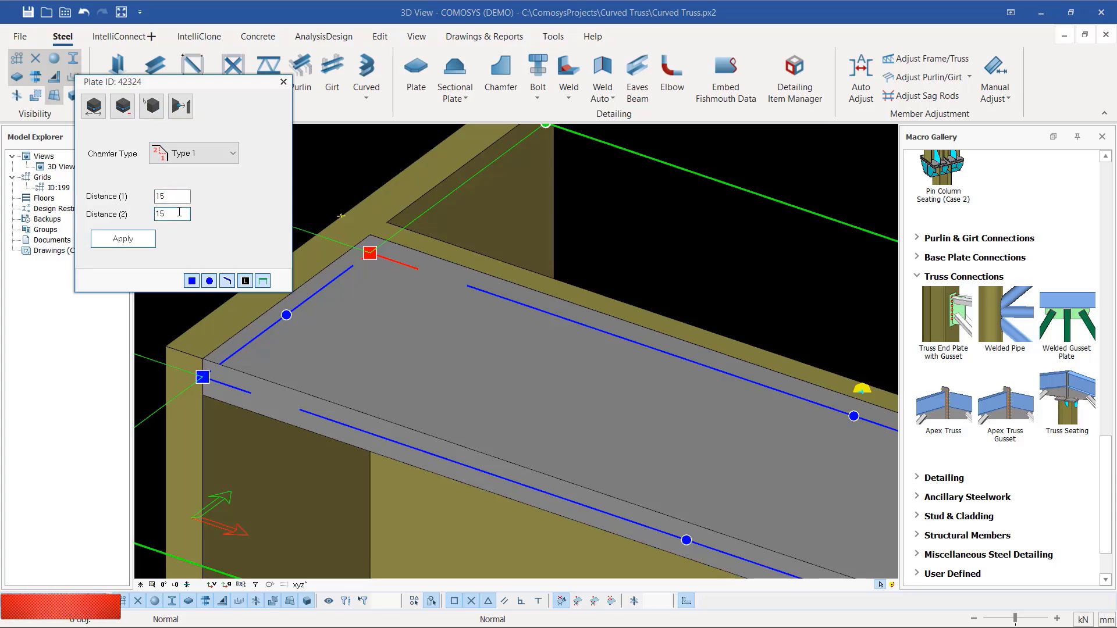
{"action": "left_click", "coordinate": [213, 155]}
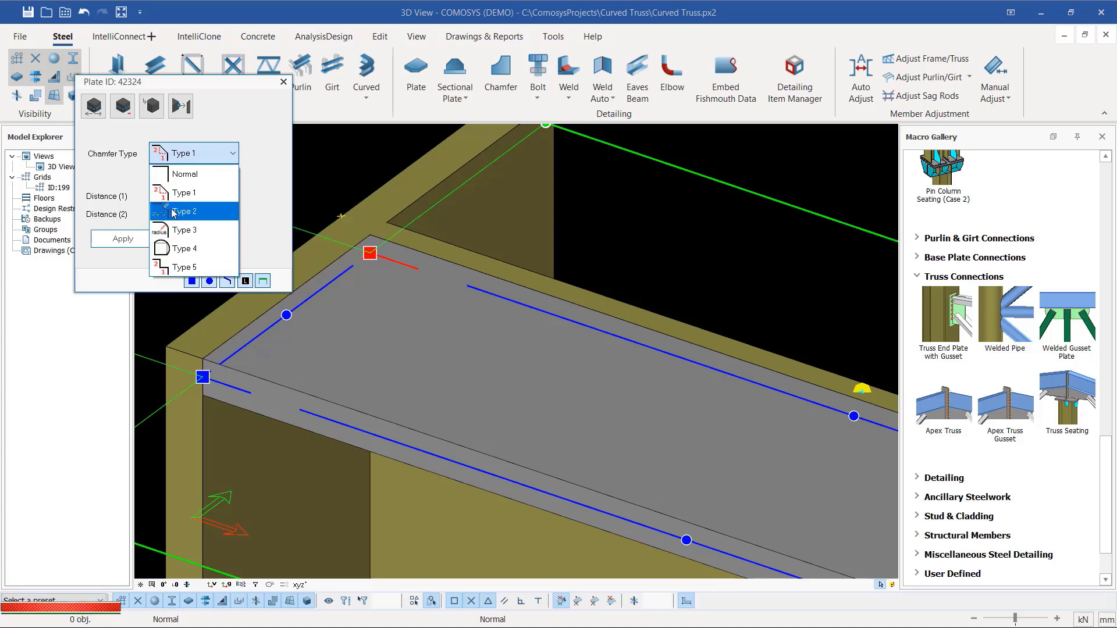
{"action": "left_click", "coordinate": [197, 193]}
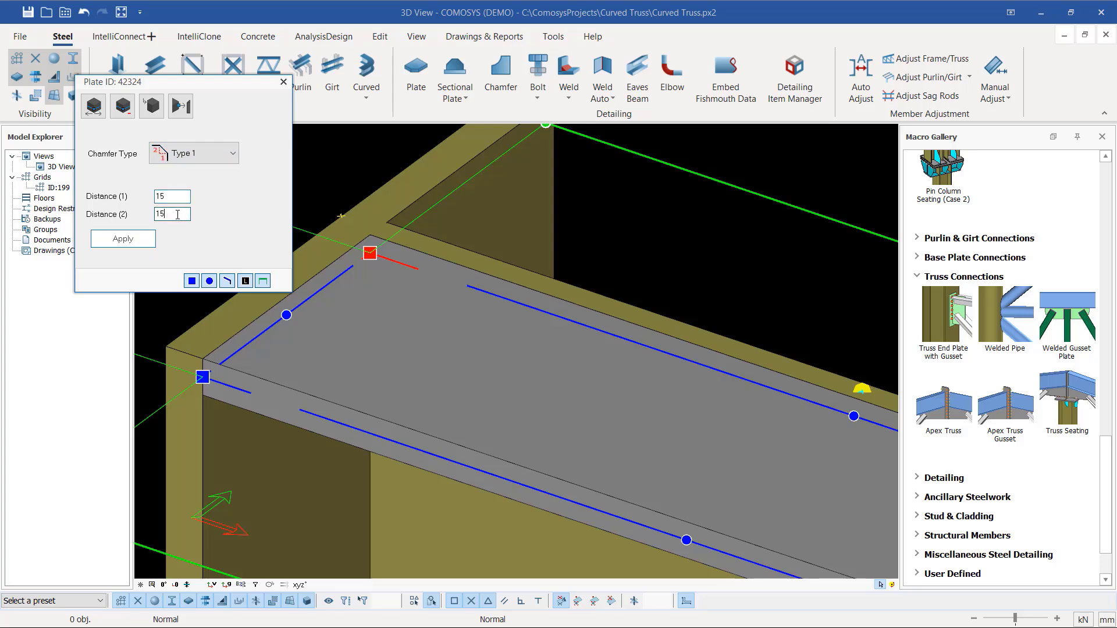
{"action": "left_click", "coordinate": [128, 242]}
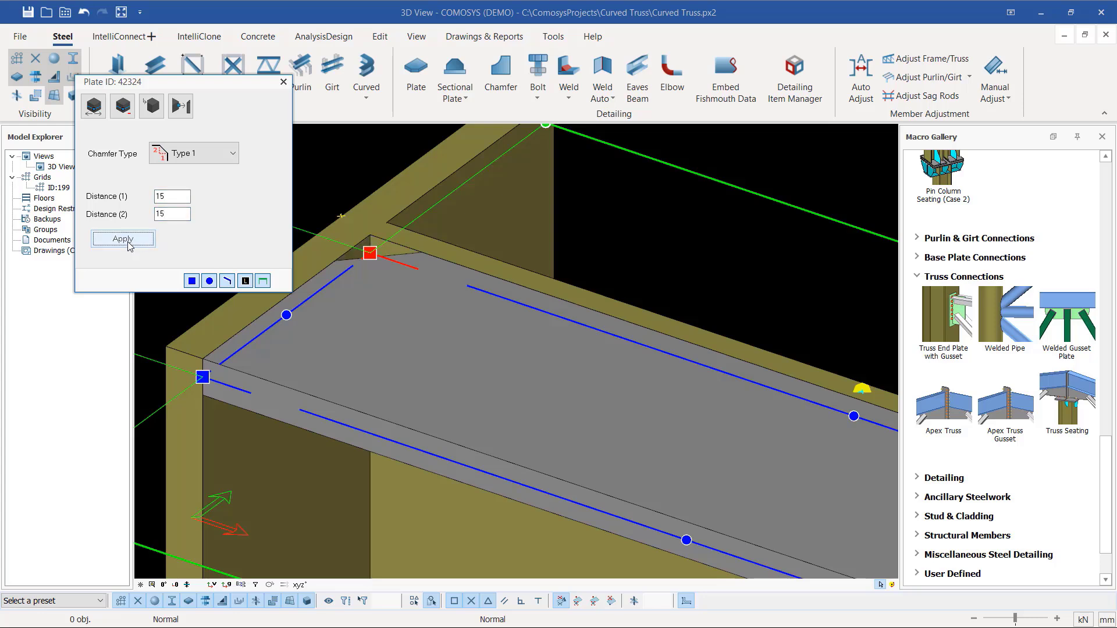
{"action": "left_click", "coordinate": [283, 81]}
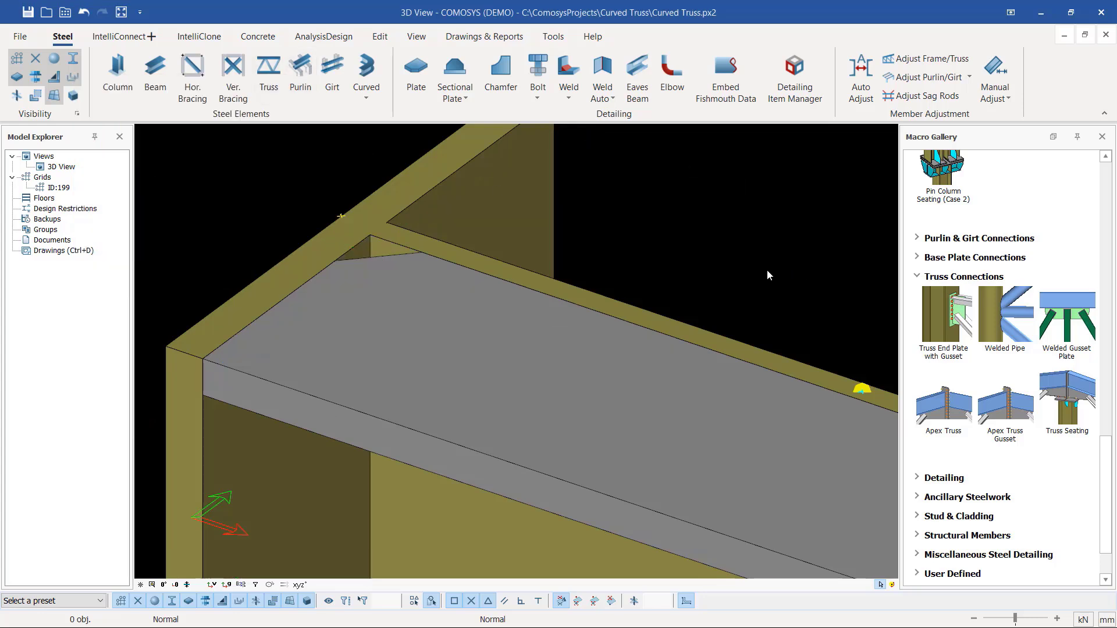
- Apply the same Type 1 chamfer to the plate's other web-side corner, next to the truss end plate
{"action": "left_click", "coordinate": [428, 286]}
{"action": "middle_click_drag", "start_coordinate": [428, 287], "coordinate": [459, 305]}
{"action": "scroll", "coordinate": [378, 379], "scroll_direction": "down", "scroll_amount": 4}
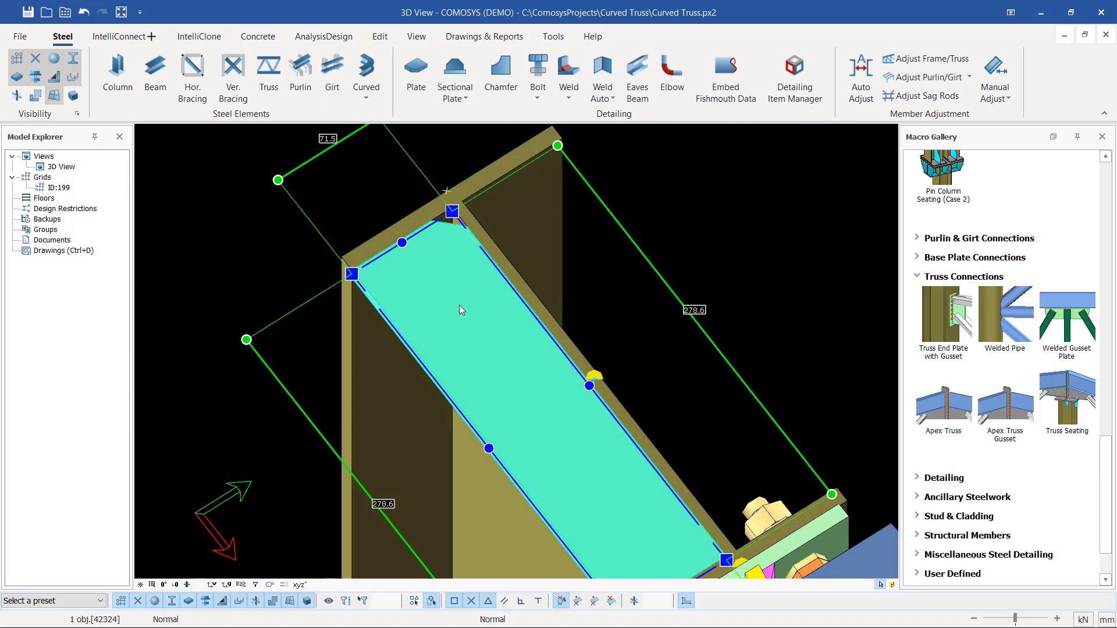
{"action": "key", "text": "Escape"}
{"action": "scroll", "coordinate": [449, 214], "scroll_direction": "up", "scroll_amount": 6}
{"action": "scroll", "coordinate": [373, 240], "scroll_direction": "down", "scroll_amount": 5}
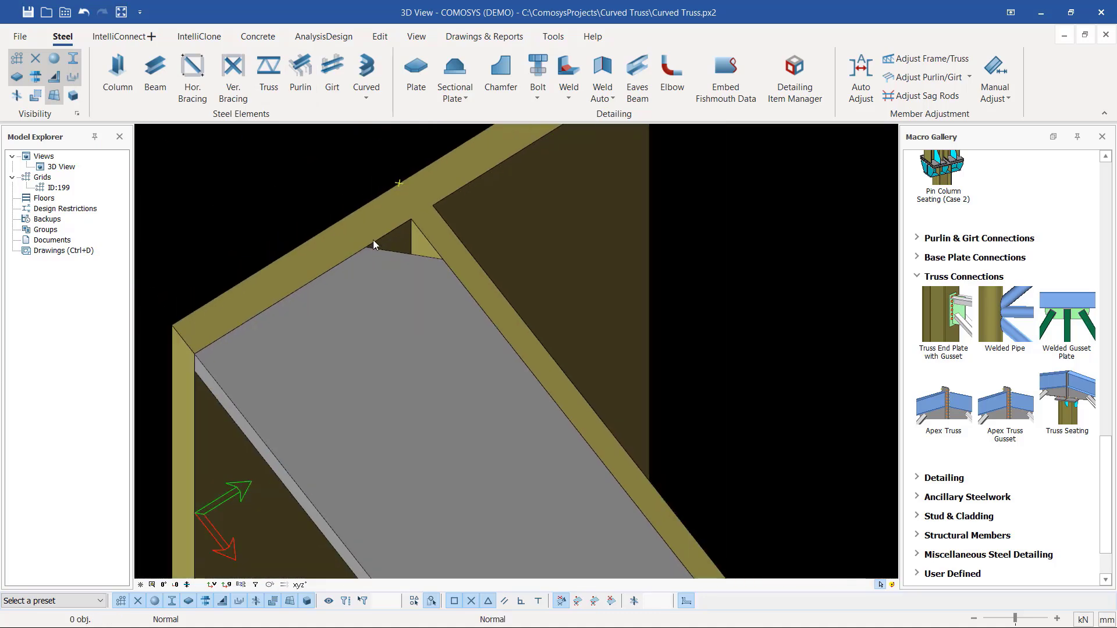
{"action": "scroll", "coordinate": [545, 442], "scroll_direction": "up", "scroll_amount": 3}
{"action": "left_click", "coordinate": [458, 349]}
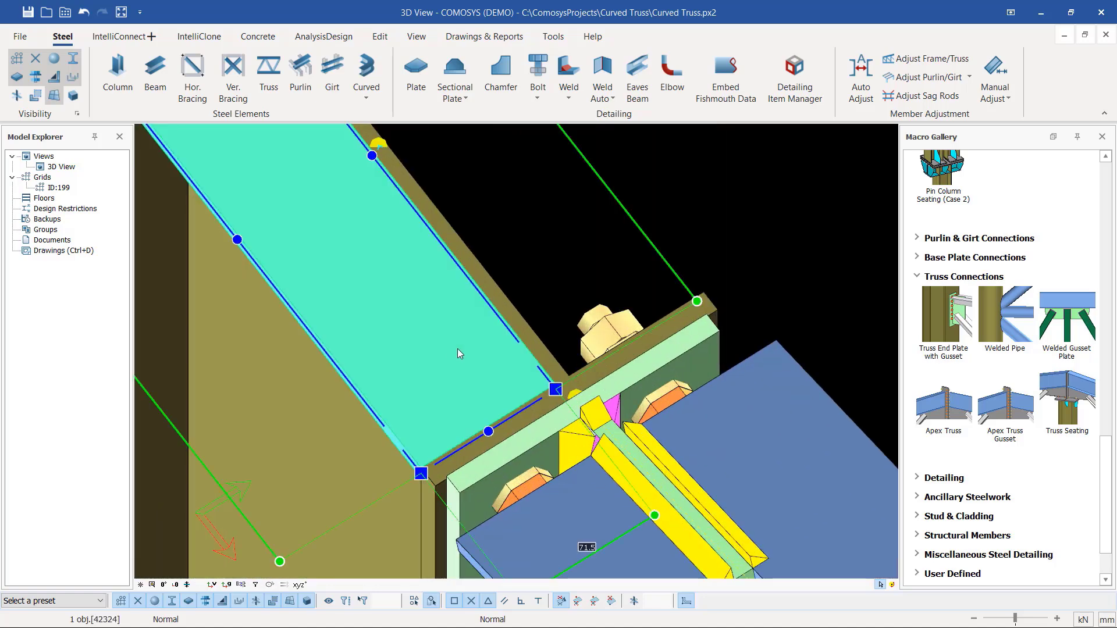
{"action": "left_click", "coordinate": [556, 390]}
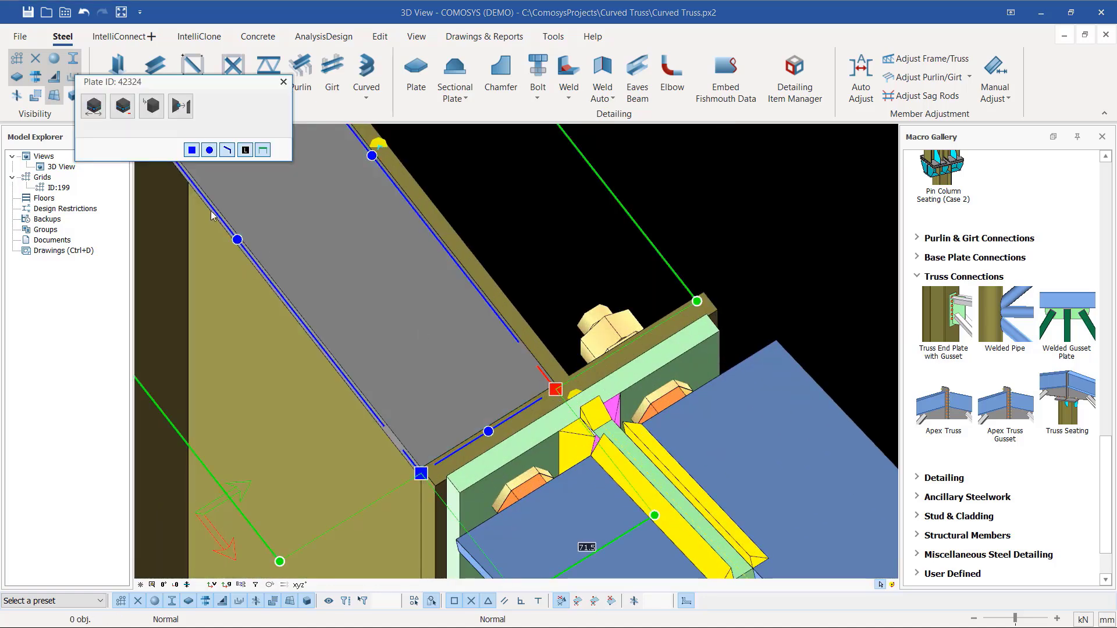
{"action": "left_click", "coordinate": [151, 107]}
{"action": "left_click", "coordinate": [123, 239]}
{"action": "key", "text": "Escape"}
- Define a mirror plane along the column's web for copying the chamfered top plate
{"action": "scroll", "coordinate": [497, 353], "scroll_direction": "down", "scroll_amount": 3}
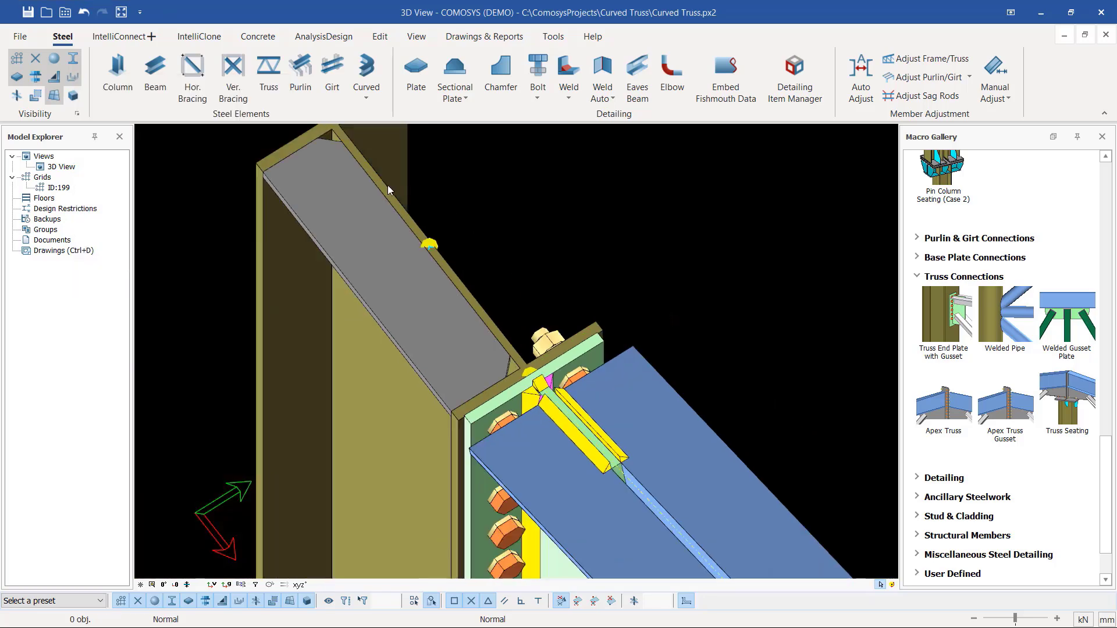
{"action": "scroll", "coordinate": [396, 323], "scroll_direction": "down", "scroll_amount": 2}
{"action": "scroll", "coordinate": [371, 218], "scroll_direction": "up", "scroll_amount": 1}
{"action": "scroll", "coordinate": [372, 218], "scroll_direction": "up", "scroll_amount": 1}
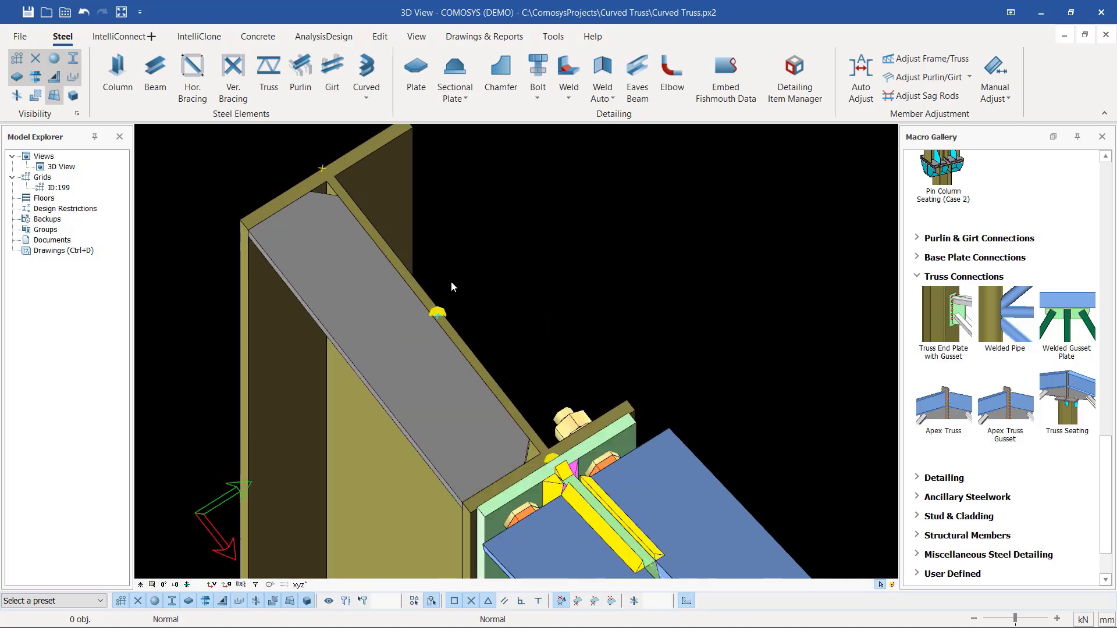
{"action": "left_click", "coordinate": [404, 365]}
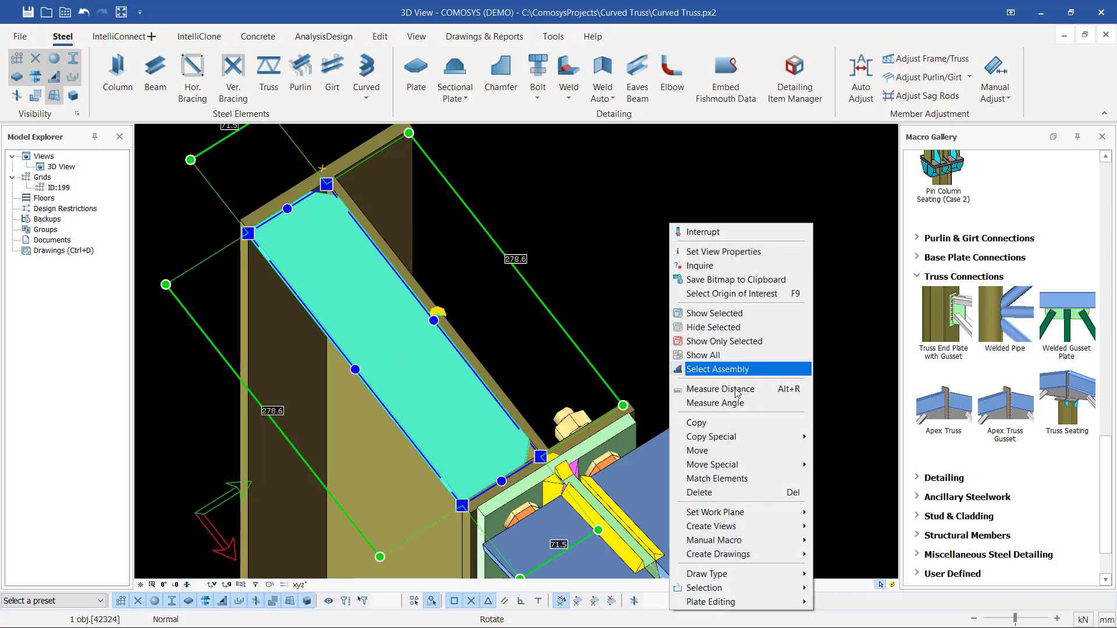
{"action": "mouse_move", "coordinate": [774, 436]}
{"action": "left_click", "coordinate": [840, 465]}
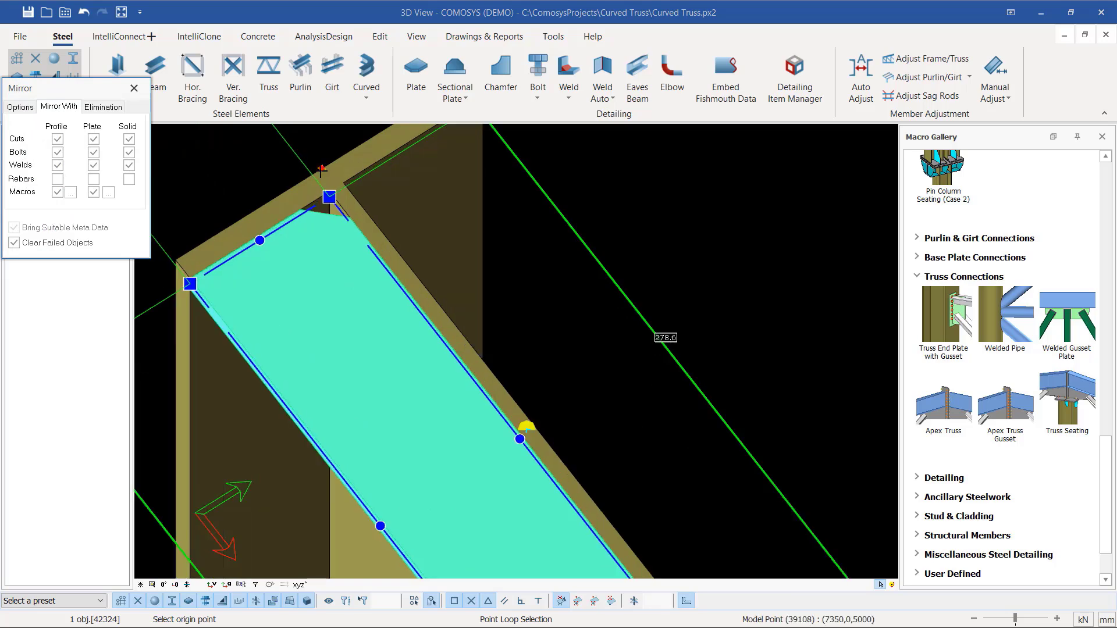
{"action": "left_click", "coordinate": [322, 171]}
{"action": "scroll", "coordinate": [378, 173], "scroll_direction": "down", "scroll_amount": 4}
{"action": "scroll", "coordinate": [554, 411], "scroll_direction": "up", "scroll_amount": 7}
{"action": "scroll", "coordinate": [557, 455], "scroll_direction": "up", "scroll_amount": 2}
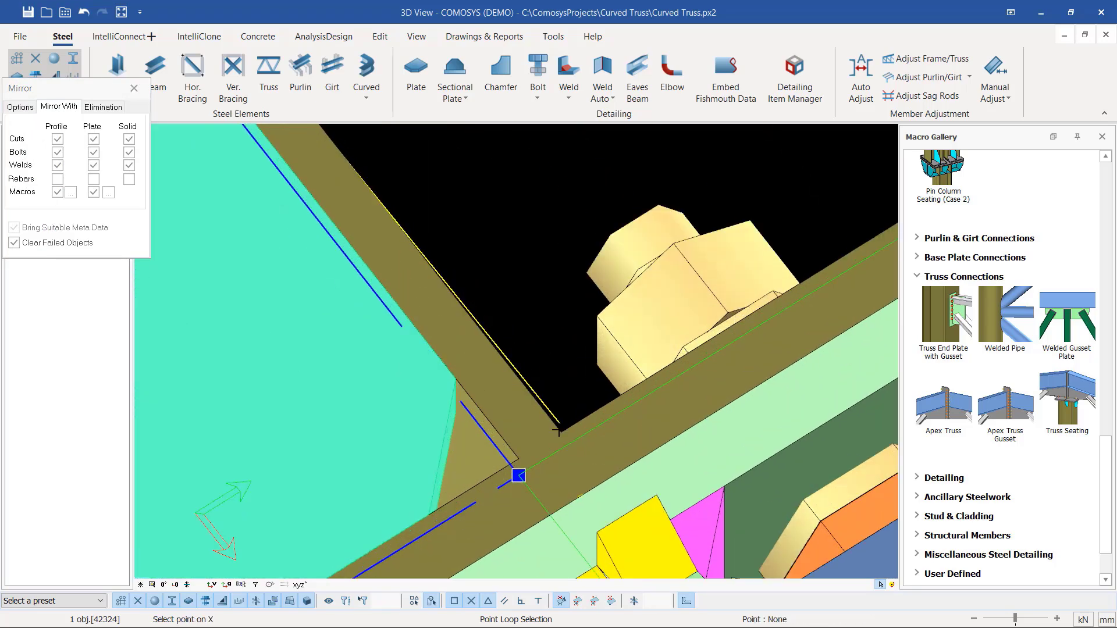
{"action": "left_click", "coordinate": [582, 494]}
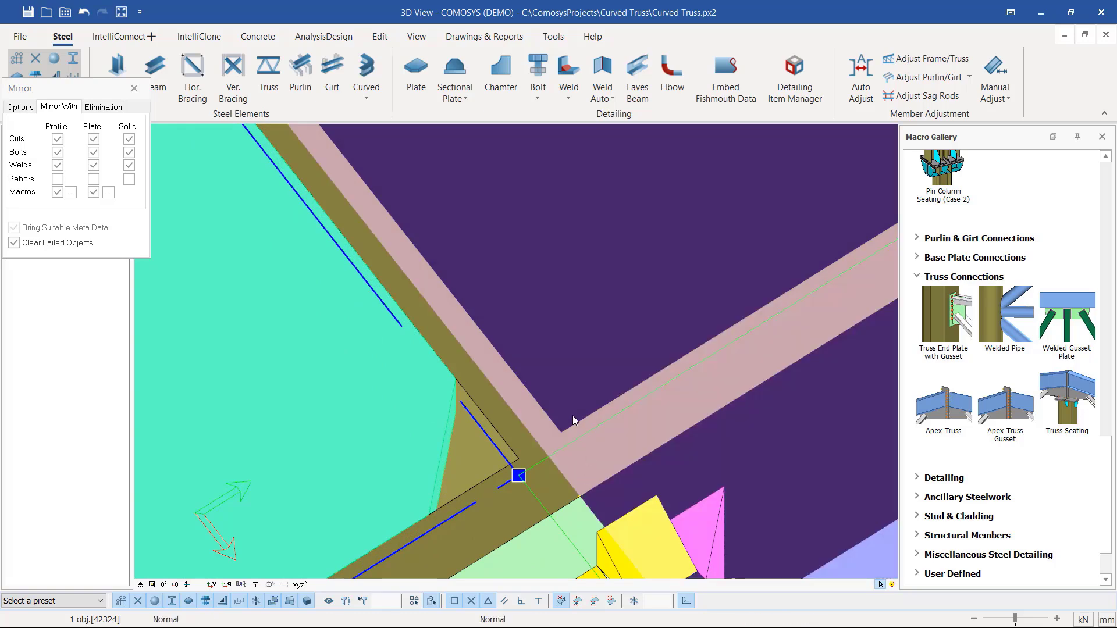
- Create the mirrored plate on the other side of the web with the Copy Mirror option
{"action": "scroll", "coordinate": [571, 389], "scroll_direction": "down", "scroll_amount": 6}
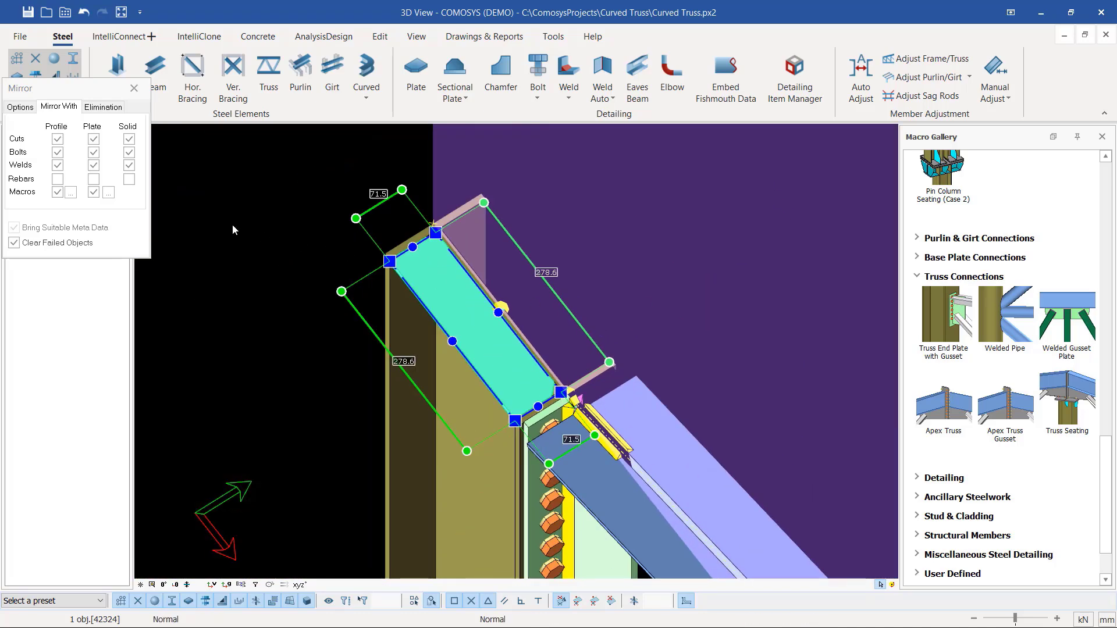
{"action": "left_click", "coordinate": [20, 107]}
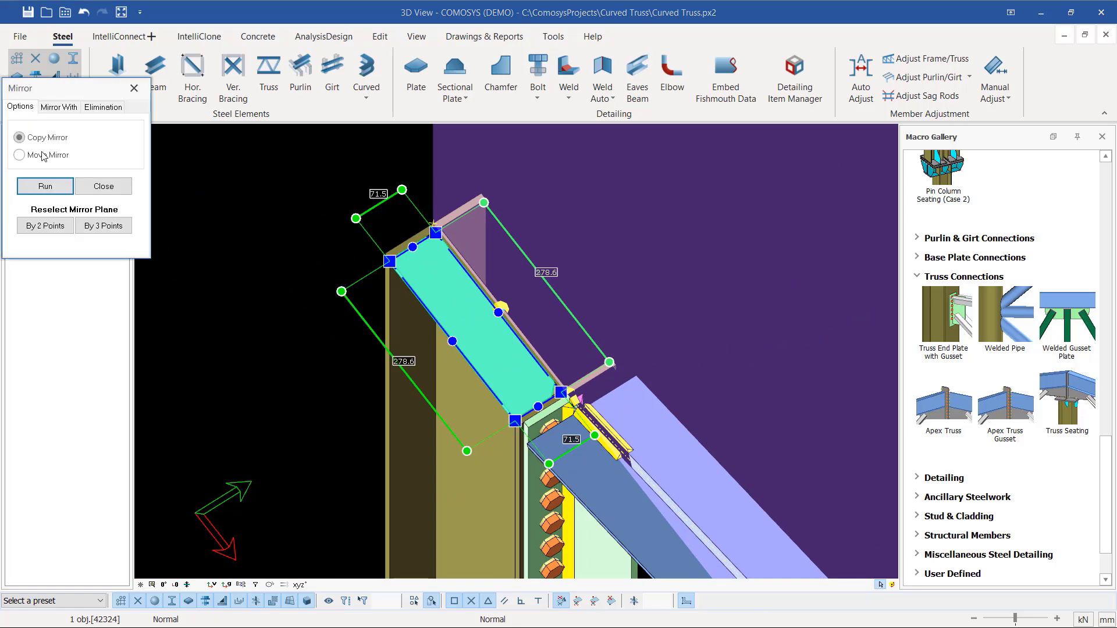
{"action": "left_click", "coordinate": [45, 186]}
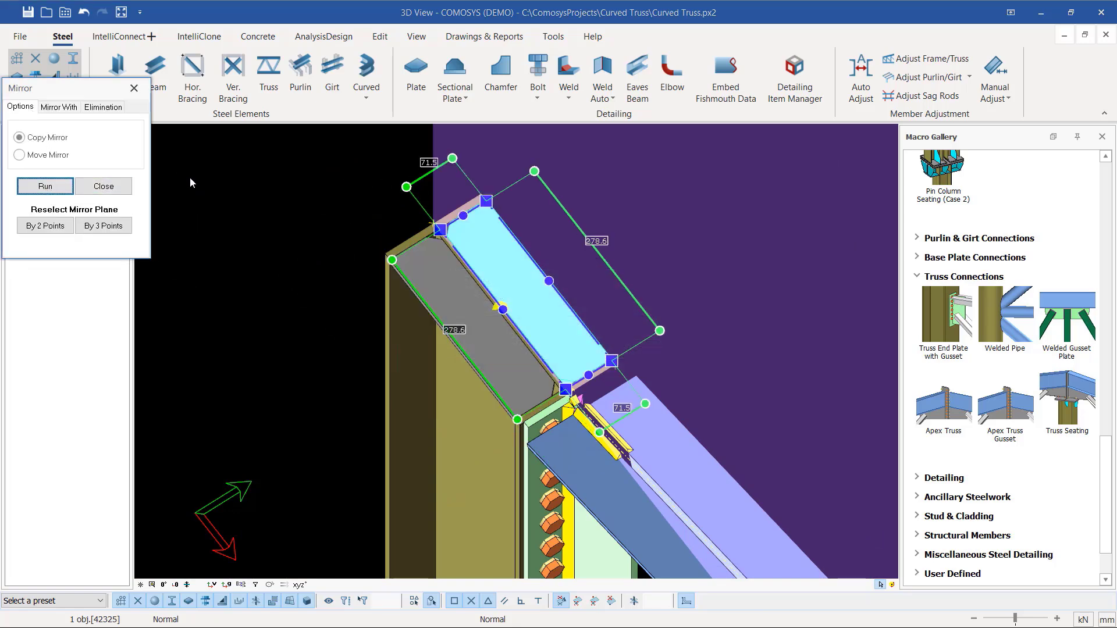
{"action": "left_click", "coordinate": [104, 186]}
{"action": "scroll", "coordinate": [479, 244], "scroll_direction": "up", "scroll_amount": 2}
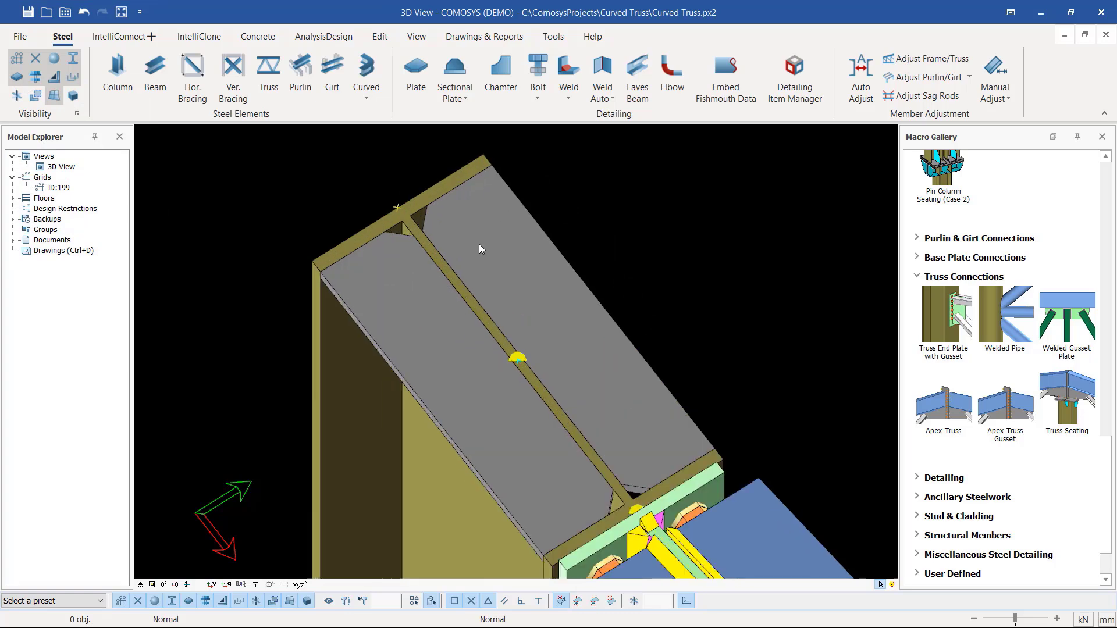
- Select both chamfered plates at the column's top
{"action": "left_click", "coordinate": [518, 364]}
{"action": "mouse_move", "coordinate": [518, 364]}
{"action": "middle_mouse_down"}
{"action": "mouse_move", "coordinate": [454, 335]}
{"action": "mouse_move", "coordinate": [506, 372]}
{"action": "mouse_move", "coordinate": [471, 343]}
{"action": "mouse_move", "coordinate": [516, 337]}
{"action": "middle_mouse_up"}
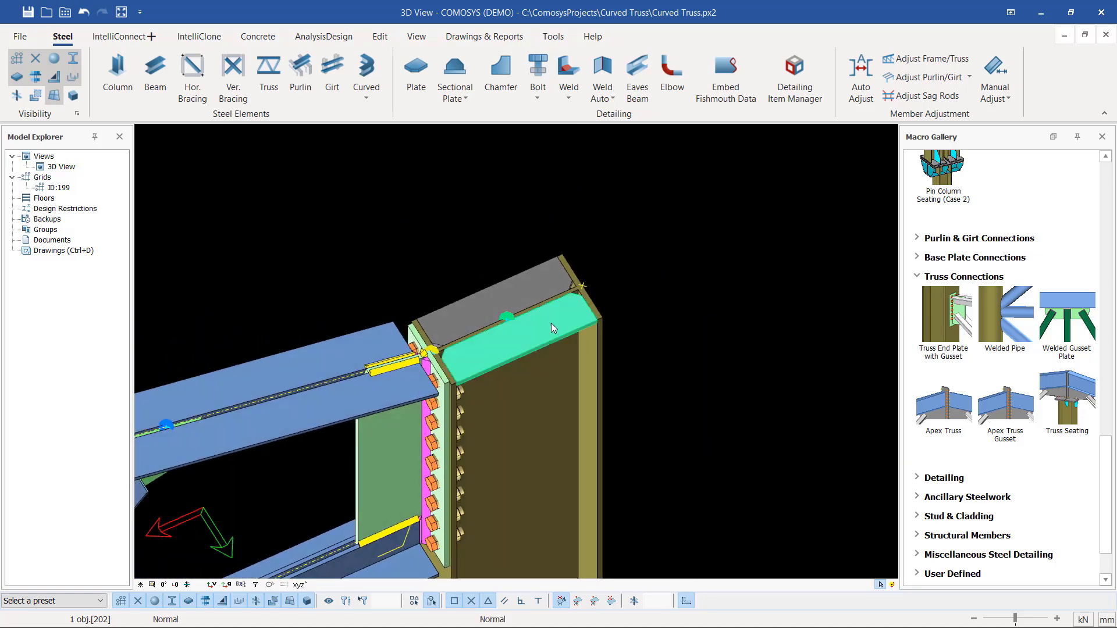
{"action": "left_click", "coordinate": [545, 288]}
{"action": "right_click", "coordinate": [648, 242]}
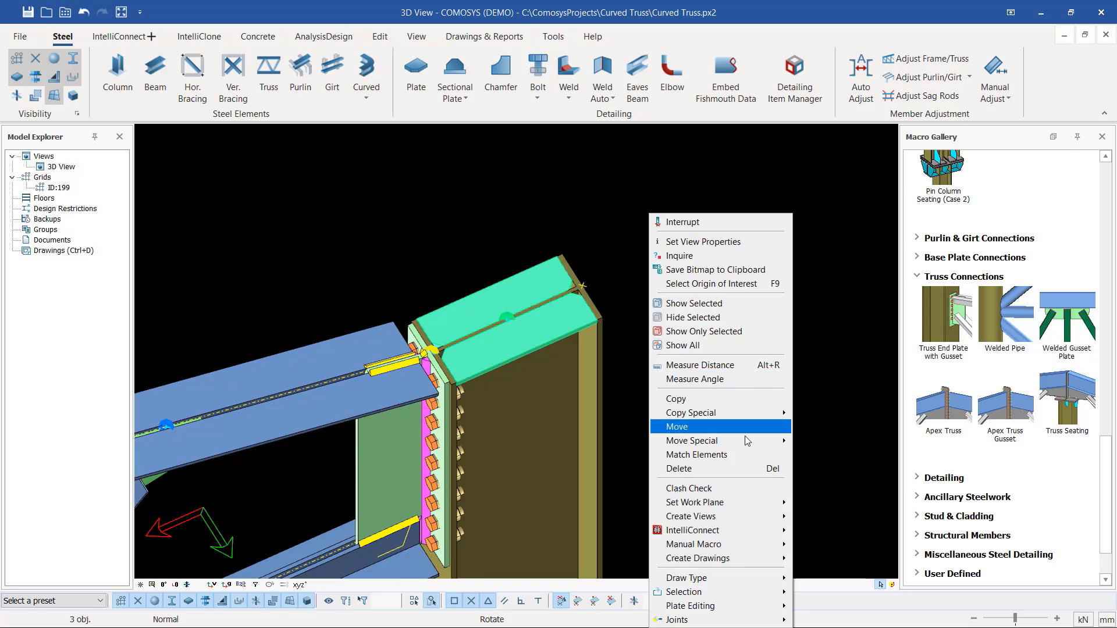
{"action": "mouse_move", "coordinate": [750, 417]}
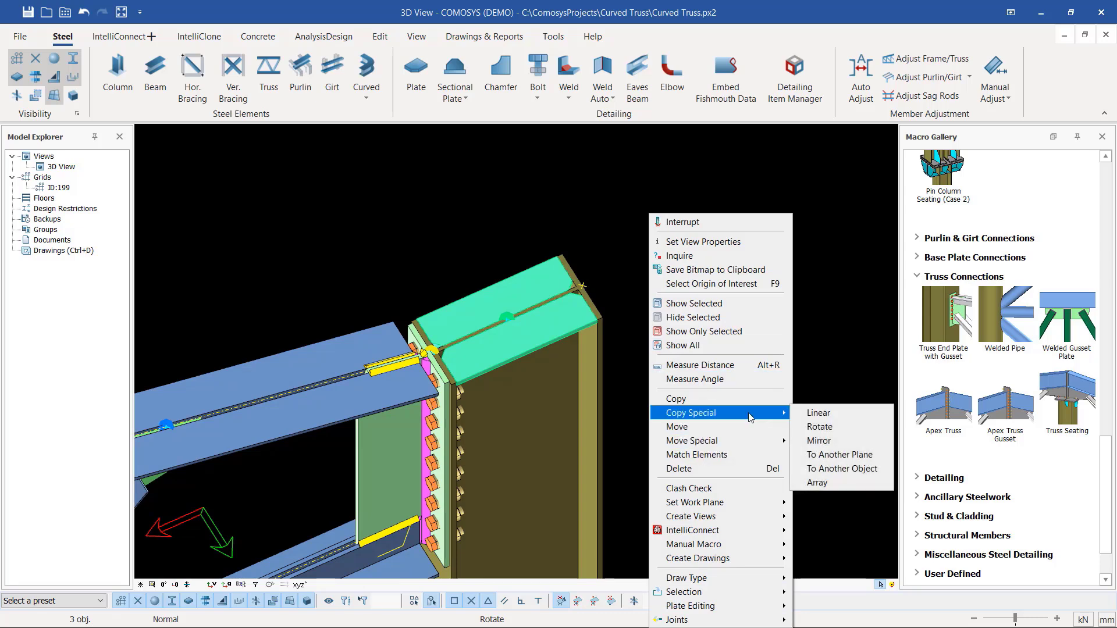
{"action": "left_click", "coordinate": [817, 441]}
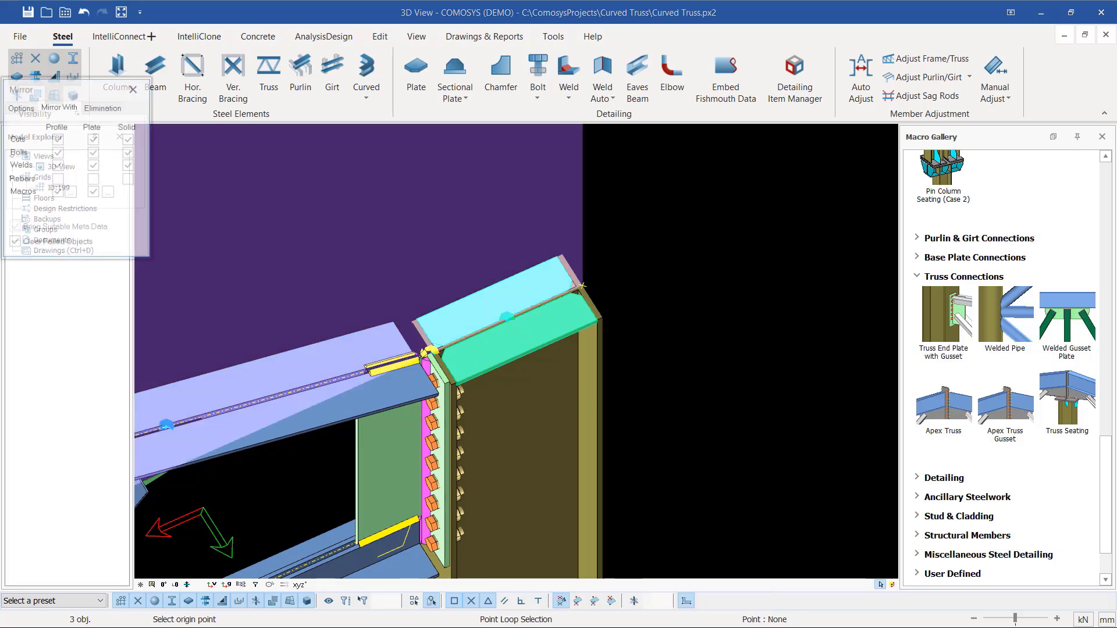
{"action": "left_click", "coordinate": [709, 249]}
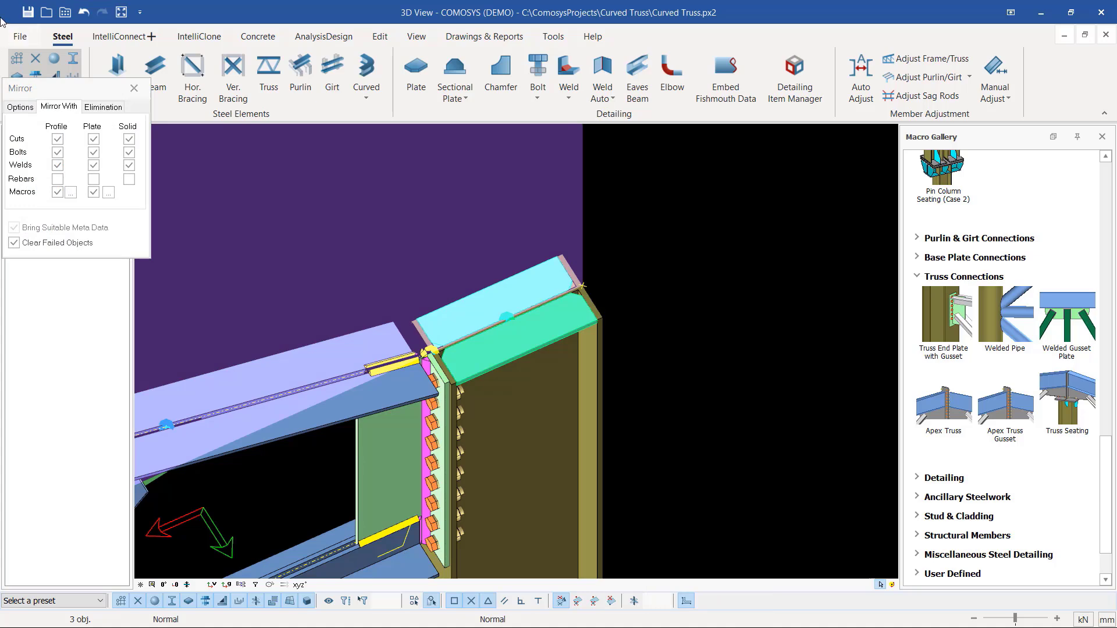
- Start a linear copy of the two selected plates and clear its X, Y and Z distances
{"action": "right_click", "coordinate": [711, 271]}
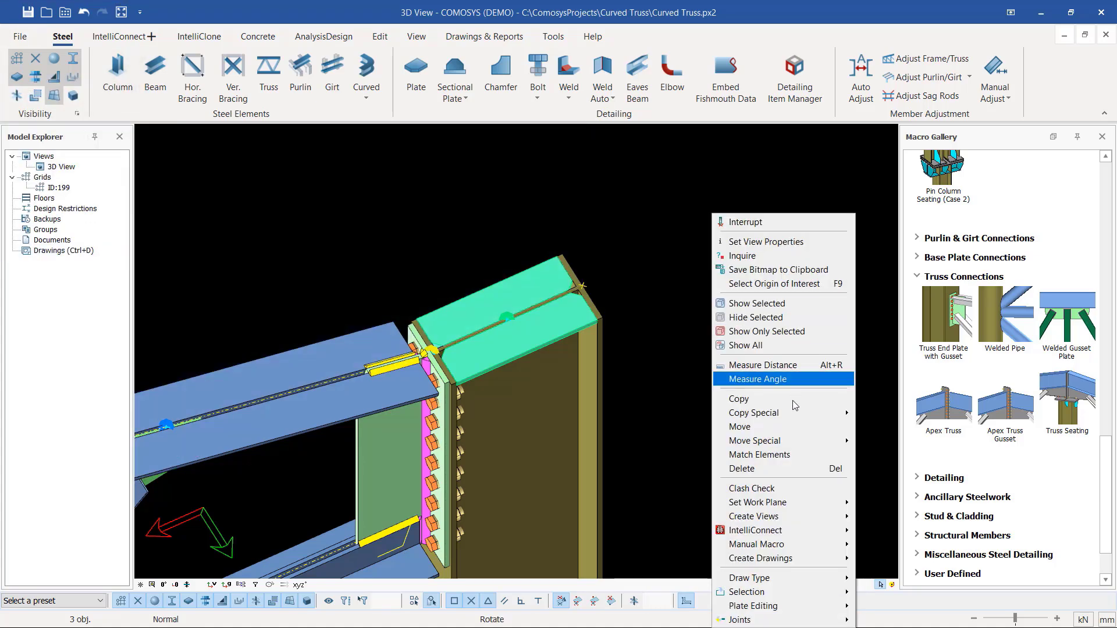
{"action": "left_click", "coordinate": [872, 412]}
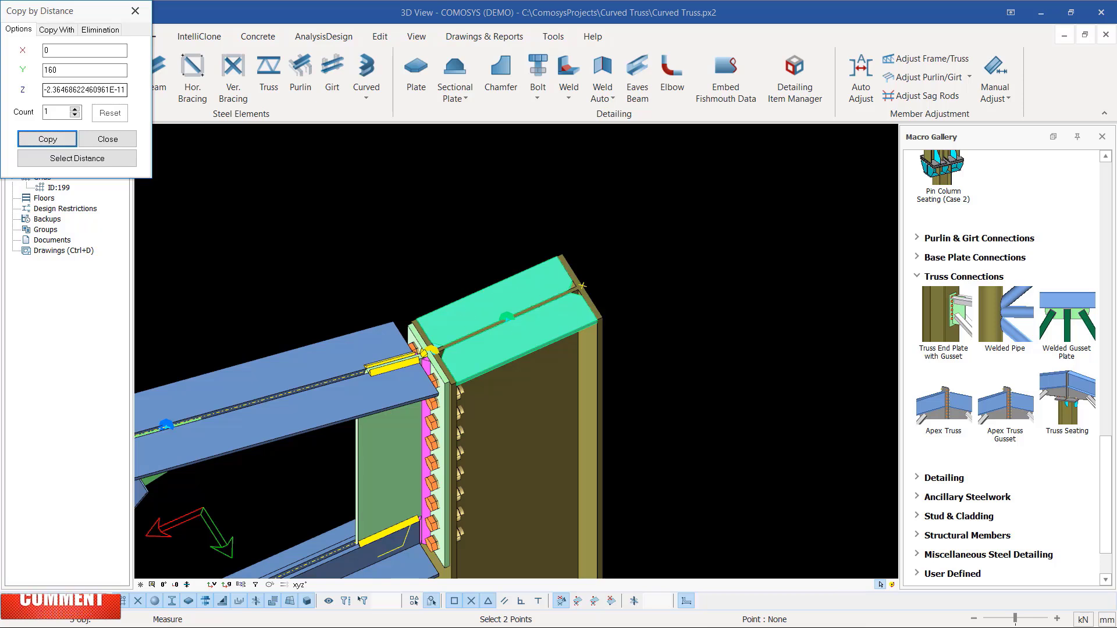
{"action": "left_click", "coordinate": [124, 90]}
{"action": "left_click_drag", "start_coordinate": [125, 89], "coordinate": [27, 89]}
{"action": "key", "text": "BackSpace"}
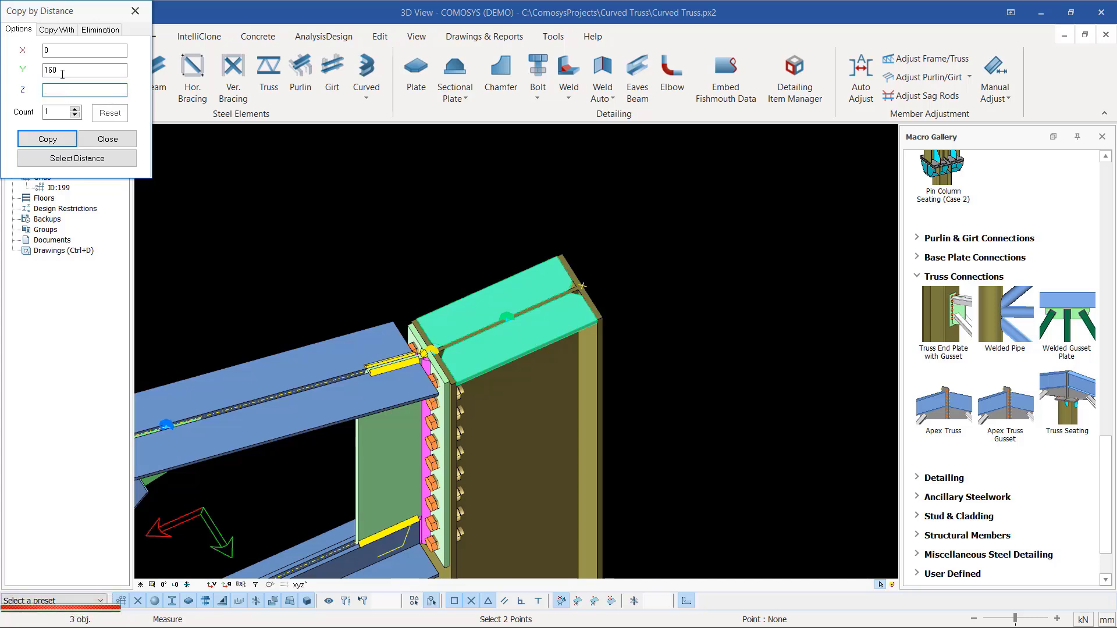
{"action": "key", "text": "shift+Tab"}
{"action": "key", "text": "BackSpace"}
{"action": "key", "text": "shift+Tab"}
{"action": "key", "text": "BackSpace"}
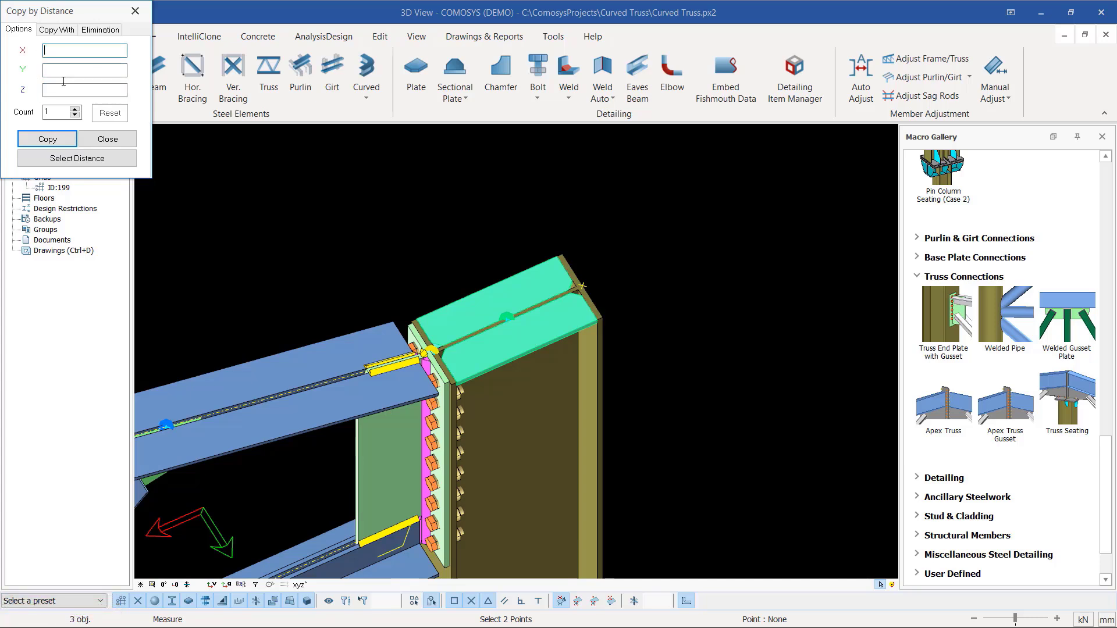
- Copy the two plates once down the column to the bottom chord's level, using a Z distance of -580 mm
{"action": "scroll", "coordinate": [531, 362], "scroll_direction": "down", "scroll_amount": 3}
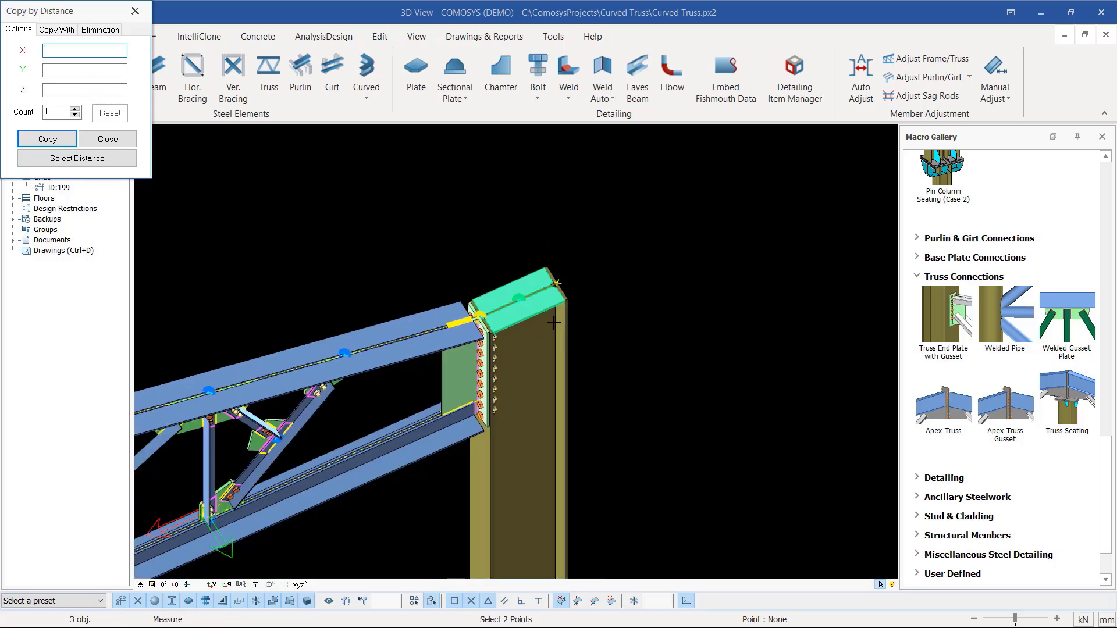
{"action": "scroll", "coordinate": [531, 375], "scroll_direction": "up", "scroll_amount": 2}
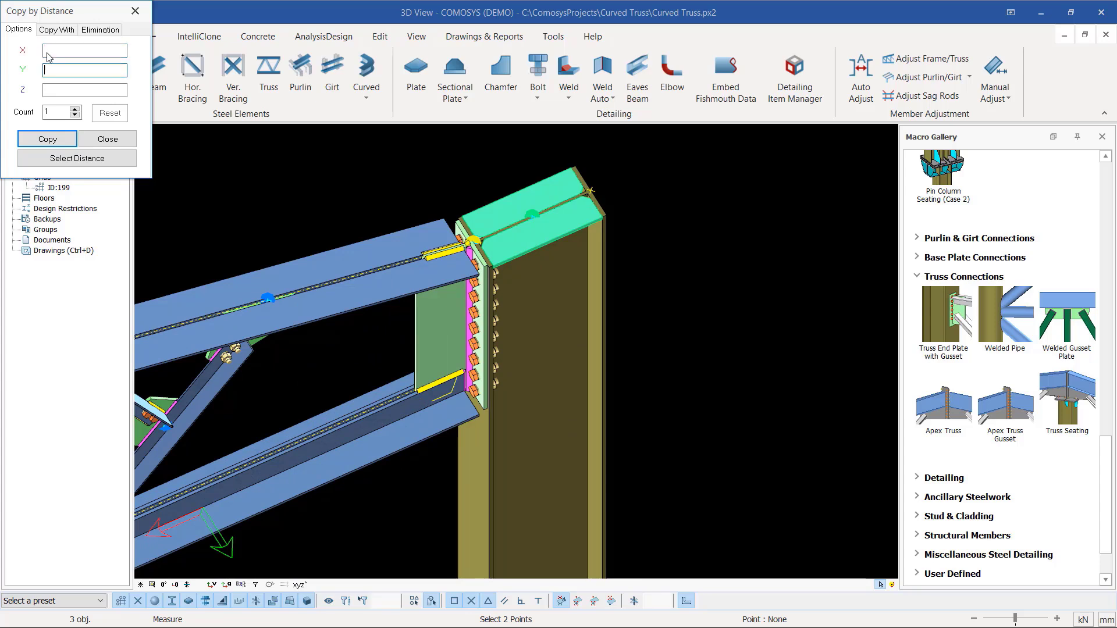
{"action": "left_click", "coordinate": [53, 93]}
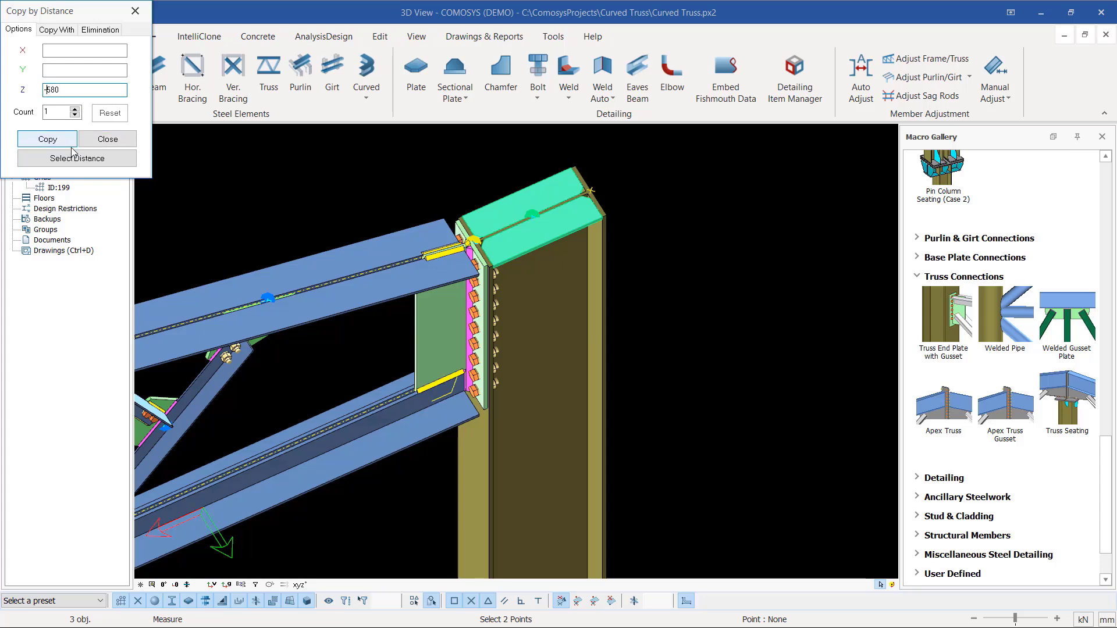
{"action": "left_click", "coordinate": [51, 140]}
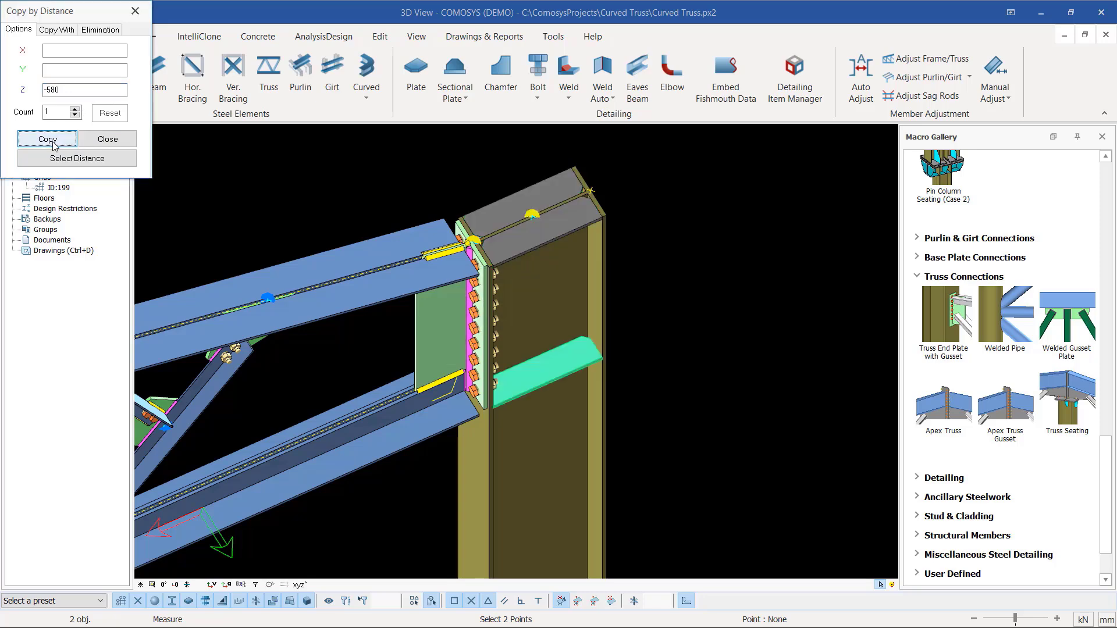
{"action": "left_click", "coordinate": [107, 139]}
{"action": "right_click", "coordinate": [681, 240]}
{"action": "left_click", "coordinate": [645, 301]}
{"action": "scroll", "coordinate": [460, 421], "scroll_direction": "up", "scroll_amount": 3}
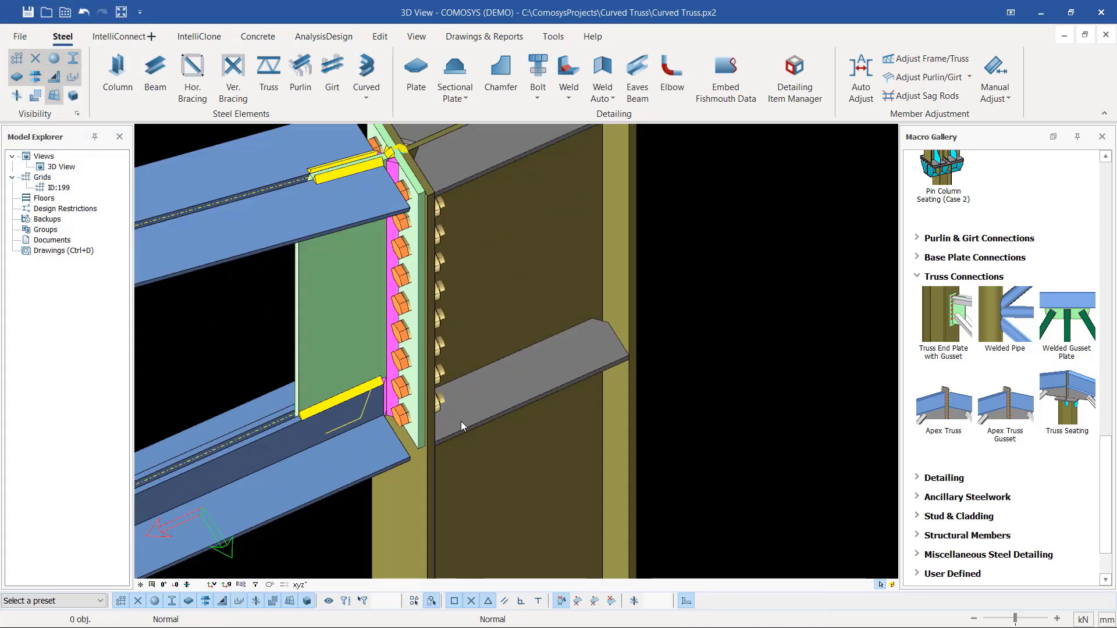
- Examine the stiffener plates at the column's top and at the bottom chord's level from both sides of the web
{"action": "left_click", "coordinate": [463, 419]}
{"action": "scroll", "coordinate": [453, 395], "scroll_direction": "up", "scroll_amount": 3}
{"action": "middle_click_drag", "start_coordinate": [435, 383], "coordinate": [459, 385]}
{"action": "left_click", "coordinate": [790, 240]}
{"action": "scroll", "coordinate": [536, 337], "scroll_direction": "down", "scroll_amount": 2}
{"action": "middle_click_drag", "start_coordinate": [537, 337], "coordinate": [592, 257]}
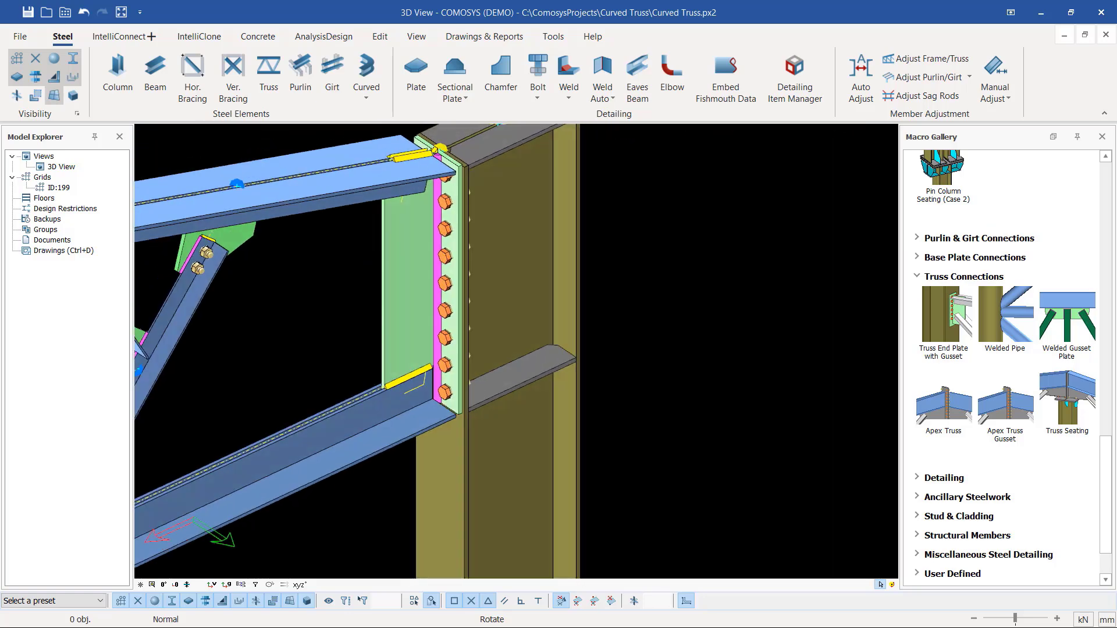
{"action": "scroll", "coordinate": [592, 257], "scroll_direction": "down", "scroll_amount": 6}
{"action": "scroll", "coordinate": [574, 246], "scroll_direction": "up", "scroll_amount": 2}
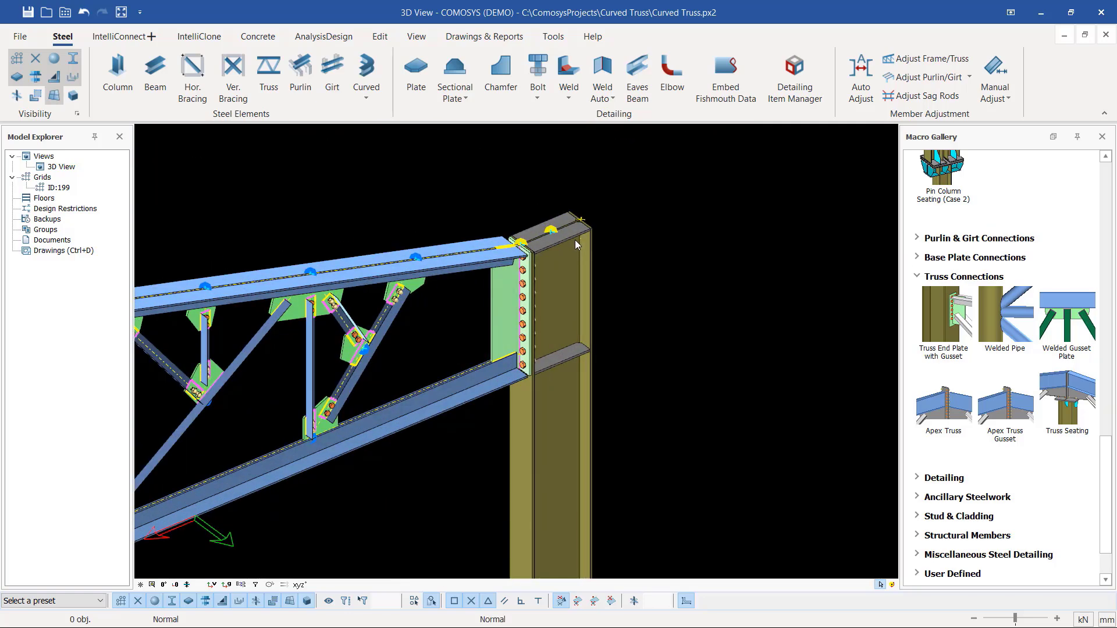
{"action": "scroll", "coordinate": [575, 262], "scroll_direction": "down", "scroll_amount": 2}
{"action": "middle_click_drag", "start_coordinate": [573, 276], "coordinate": [456, 308]}
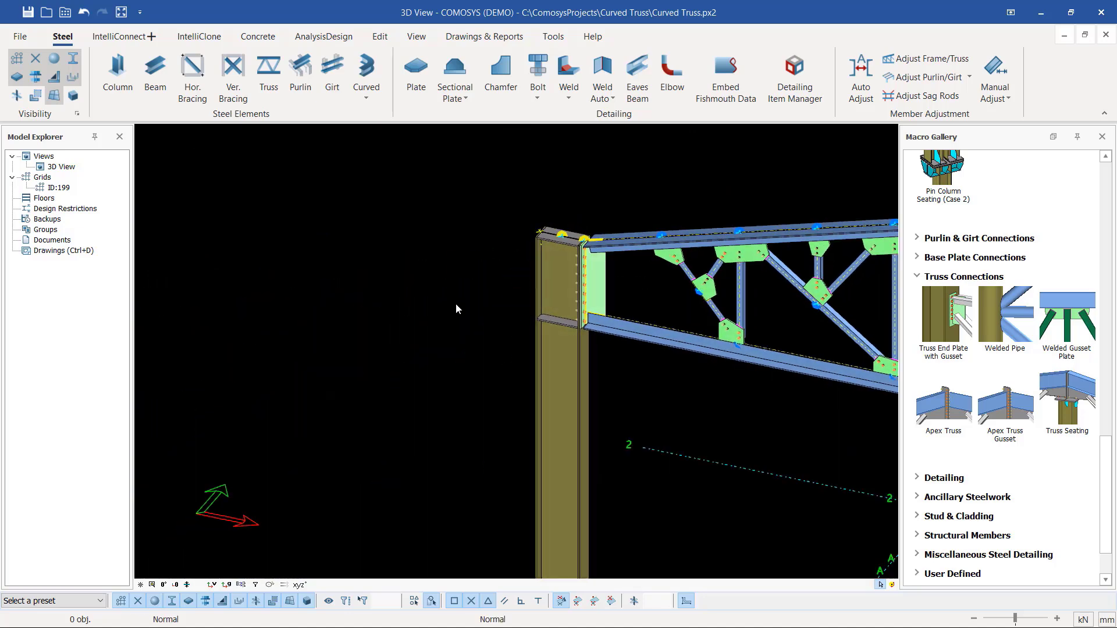
{"action": "scroll", "coordinate": [522, 269], "scroll_direction": "up", "scroll_amount": 5}
{"action": "scroll", "coordinate": [423, 250], "scroll_direction": "down", "scroll_amount": 3}
{"action": "left_click", "coordinate": [426, 249]}
{"action": "scroll", "coordinate": [512, 223], "scroll_direction": "up", "scroll_amount": 3}
{"action": "left_click", "coordinate": [562, 224]}
{"action": "middle_click_drag", "start_coordinate": [562, 224], "coordinate": [456, 269]}
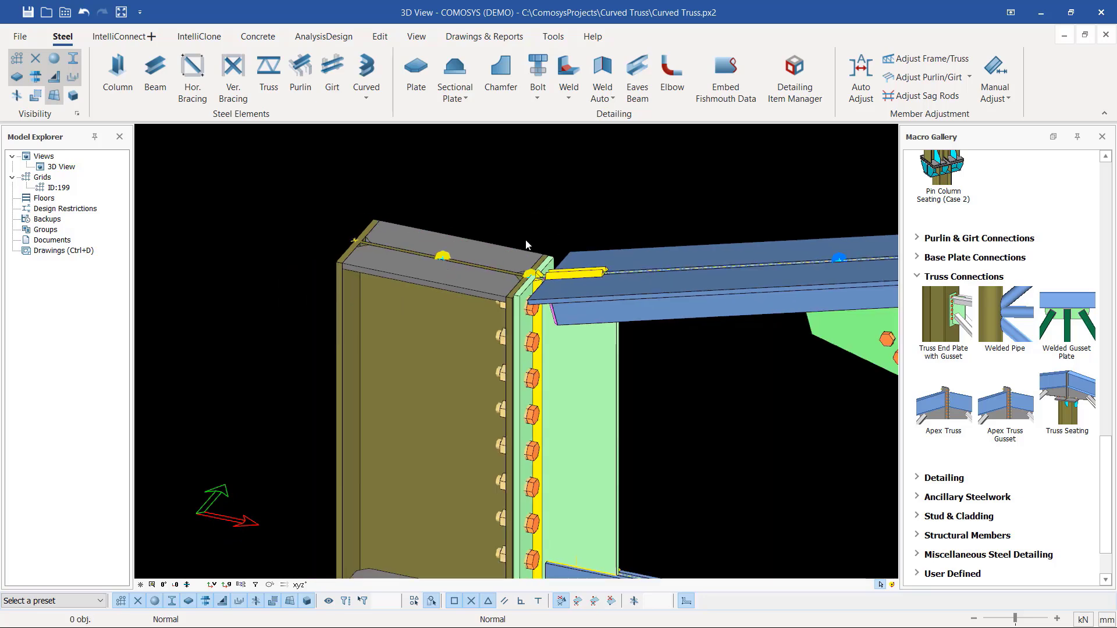
{"action": "scroll", "coordinate": [449, 249], "scroll_direction": "down", "scroll_amount": 3}
{"action": "scroll", "coordinate": [512, 209], "scroll_direction": "up", "scroll_amount": 3}
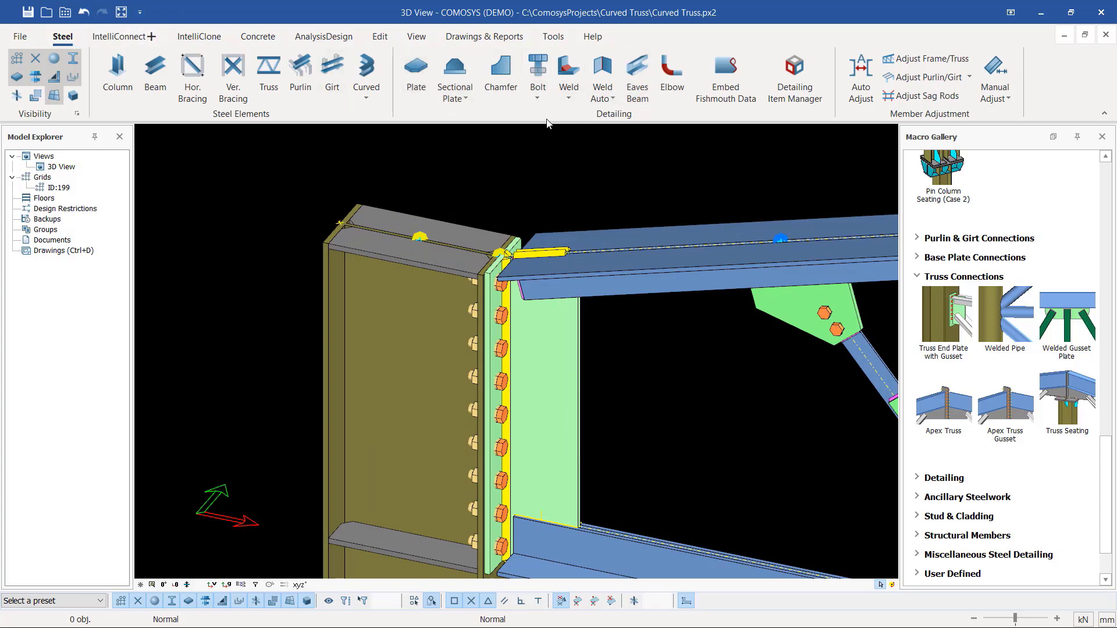
- Weld the stiffener plate at the bottom chord's level to the column, using the flange edge as the weld line
{"action": "left_click", "coordinate": [568, 69]}
{"action": "scroll", "coordinate": [390, 279], "scroll_direction": "up", "scroll_amount": 2}
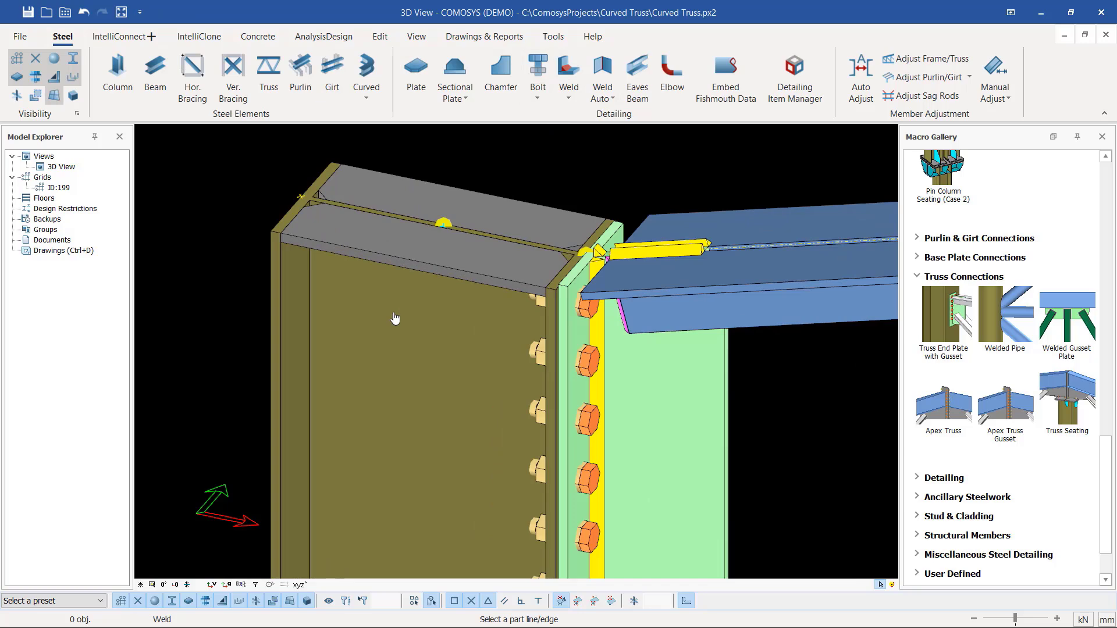
{"action": "scroll", "coordinate": [386, 256], "scroll_direction": "down", "scroll_amount": 3}
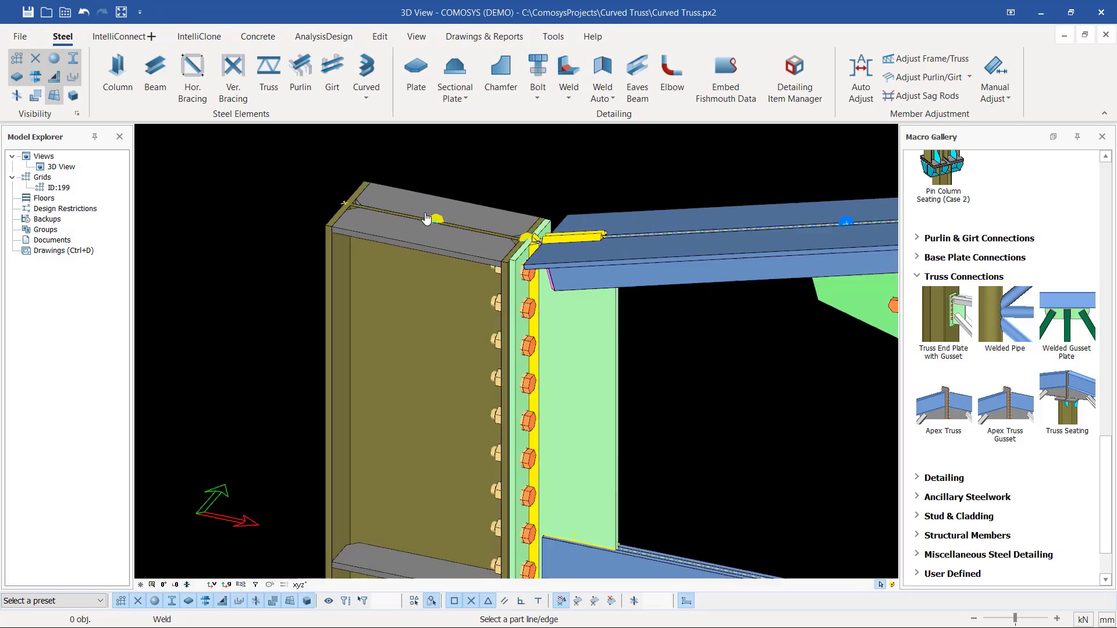
{"action": "scroll", "coordinate": [381, 512], "scroll_direction": "up", "scroll_amount": 3}
{"action": "left_click", "coordinate": [339, 425]}
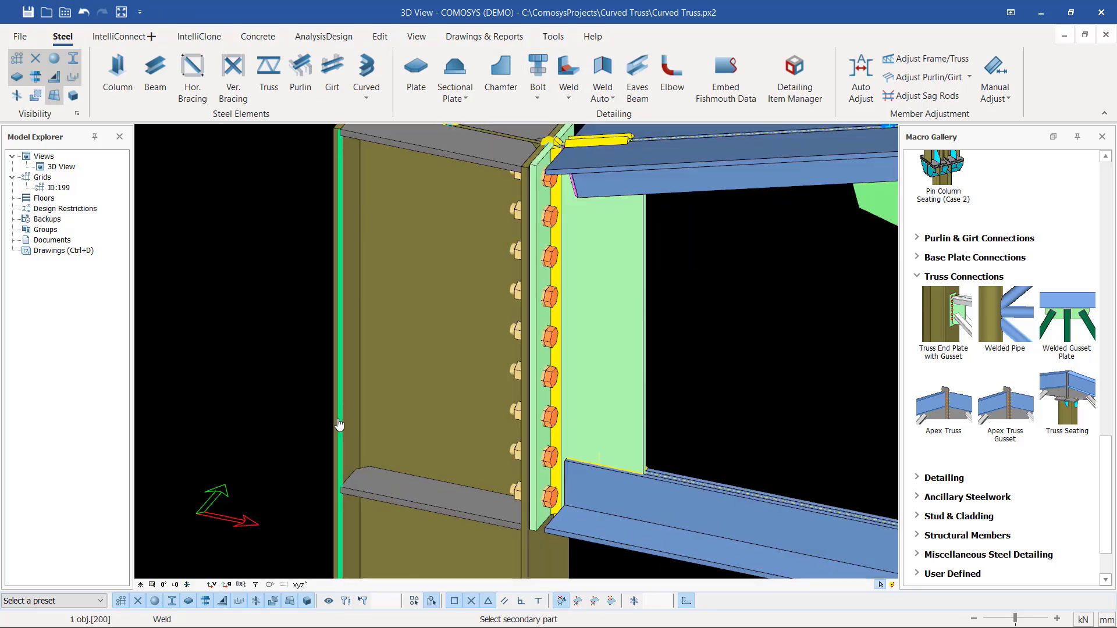
{"action": "left_click", "coordinate": [394, 490]}
{"action": "scroll", "coordinate": [376, 495], "scroll_direction": "down", "scroll_amount": 3}
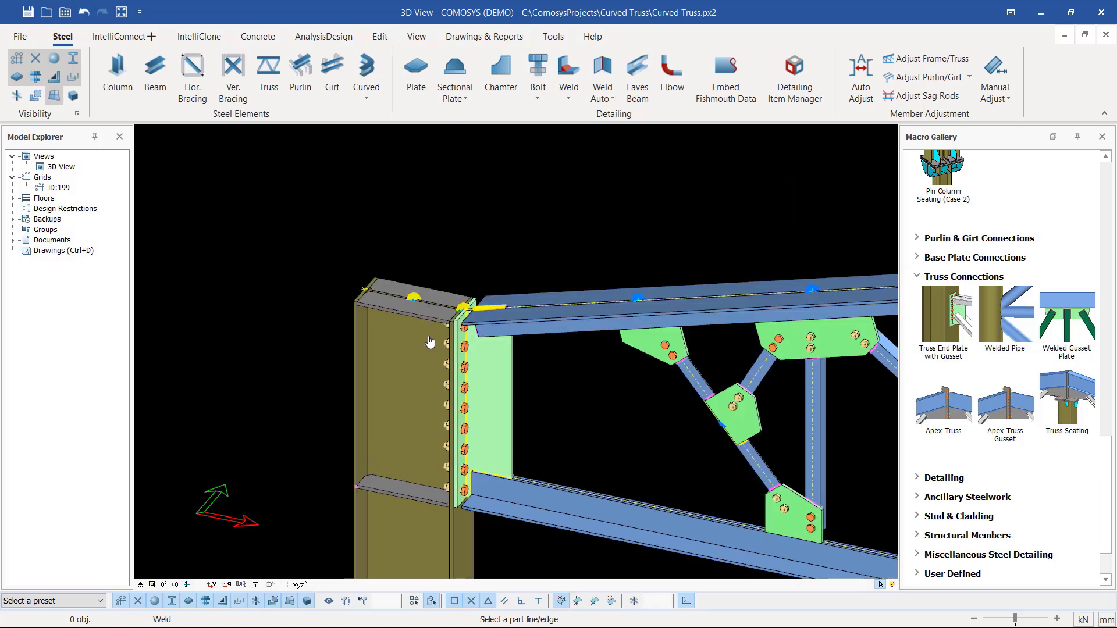
- Weld the column's top stiffener plate to the column, picking a column line and the plate's outer edge as weld lines
{"action": "scroll", "coordinate": [358, 304], "scroll_direction": "up", "scroll_amount": 3}
{"action": "left_click", "coordinate": [372, 320]}
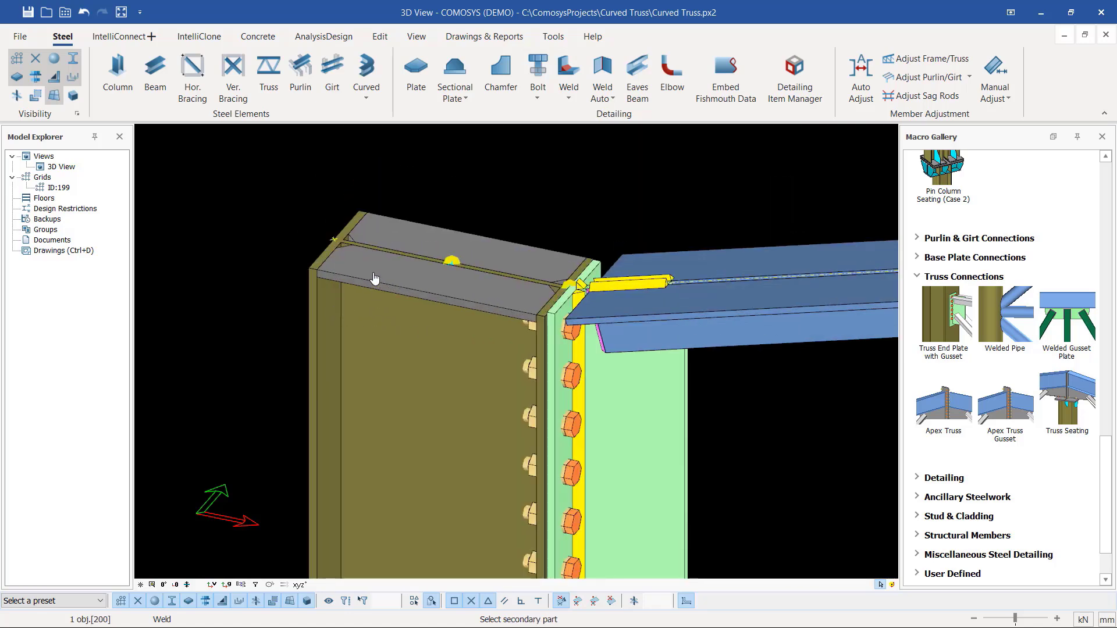
{"action": "left_click", "coordinate": [362, 293]}
{"action": "left_click", "coordinate": [381, 279]}
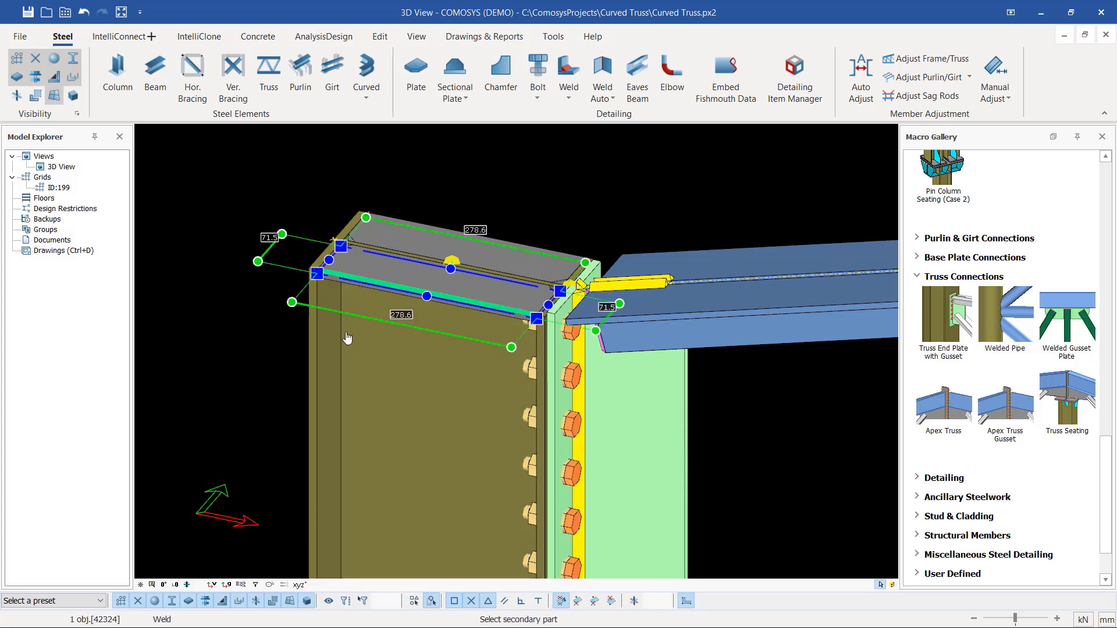
{"action": "left_click", "coordinate": [327, 341]}
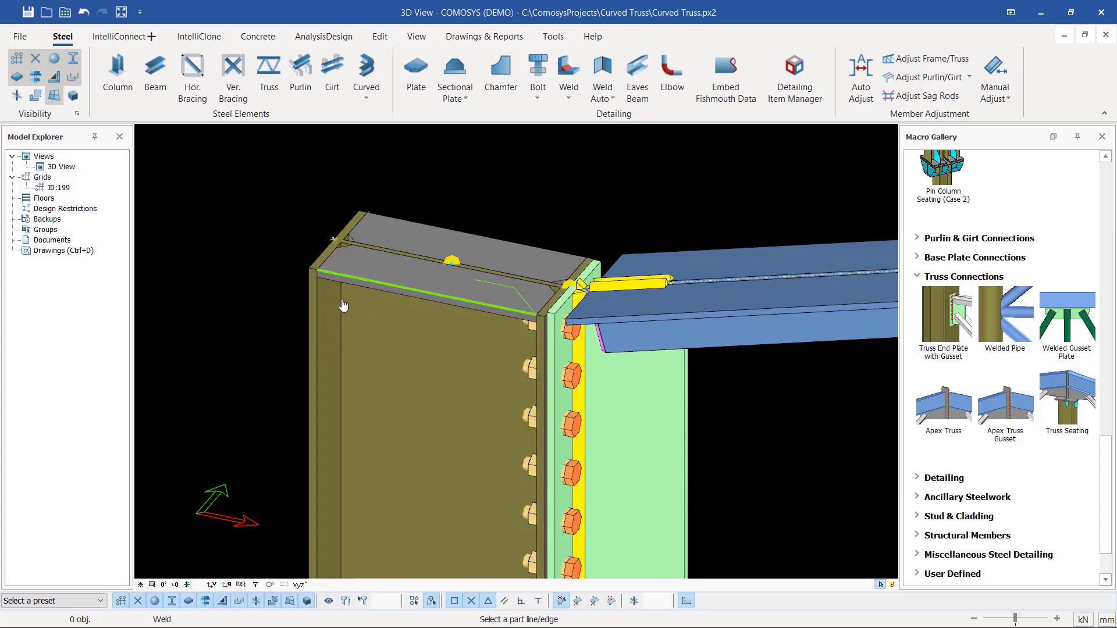
- Leave the Weld command, inspect the top plates and undo the last two welds at the column's top
{"action": "scroll", "coordinate": [380, 232], "scroll_direction": "up", "scroll_amount": 3}
{"action": "right_click", "coordinate": [533, 188]}
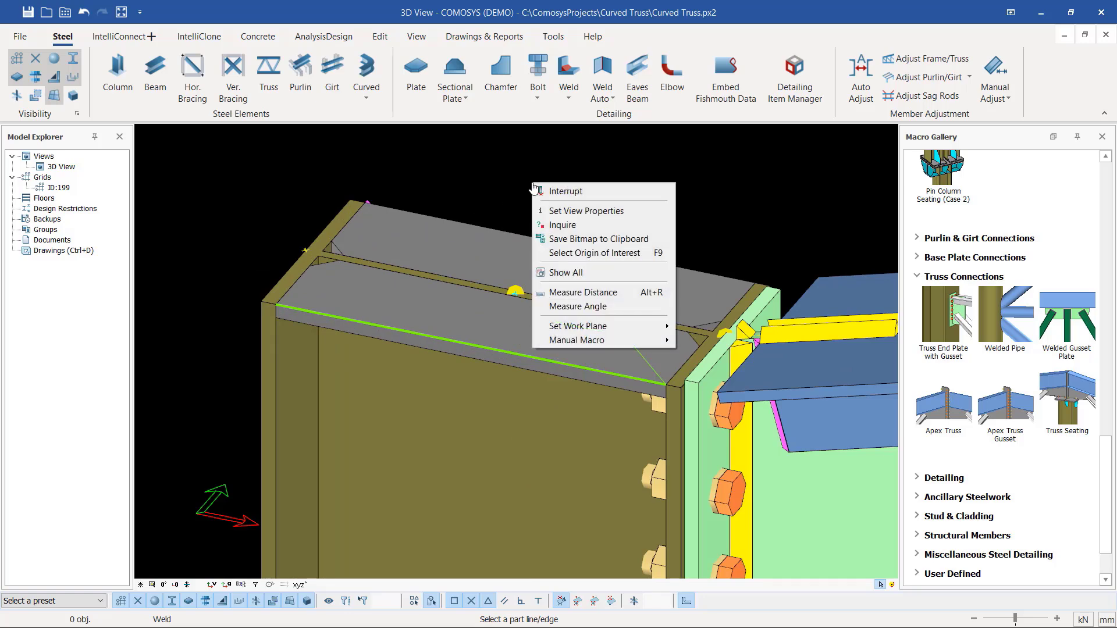
{"action": "left_click", "coordinate": [553, 190]}
{"action": "scroll", "coordinate": [500, 279], "scroll_direction": "down", "scroll_amount": 3}
{"action": "left_click", "coordinate": [490, 284]}
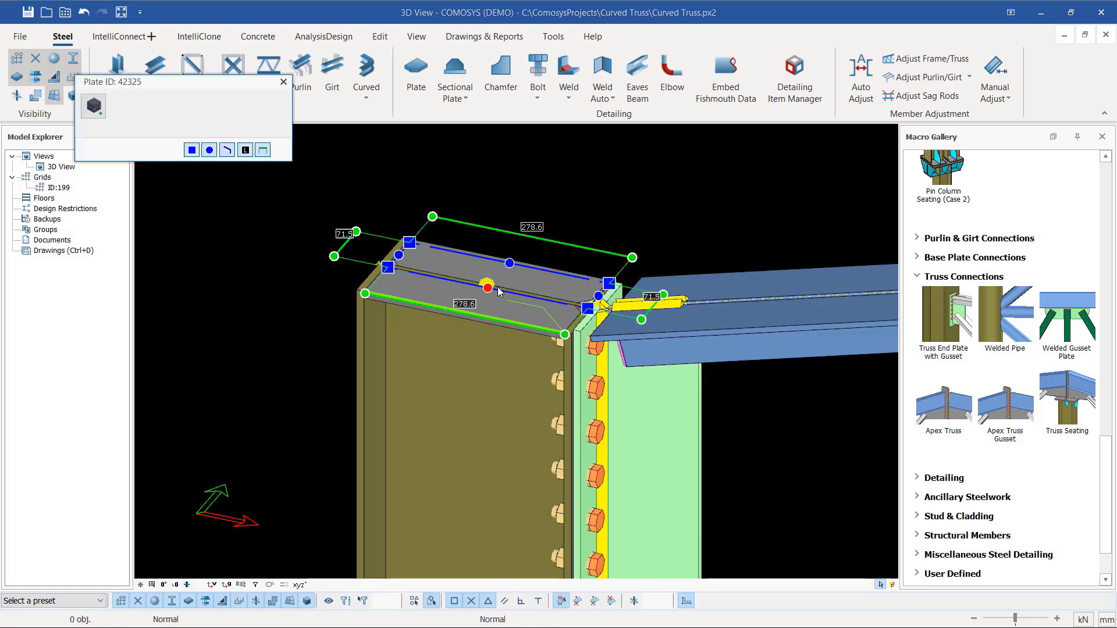
{"action": "left_click", "coordinate": [488, 286]}
{"action": "left_click", "coordinate": [487, 178]}
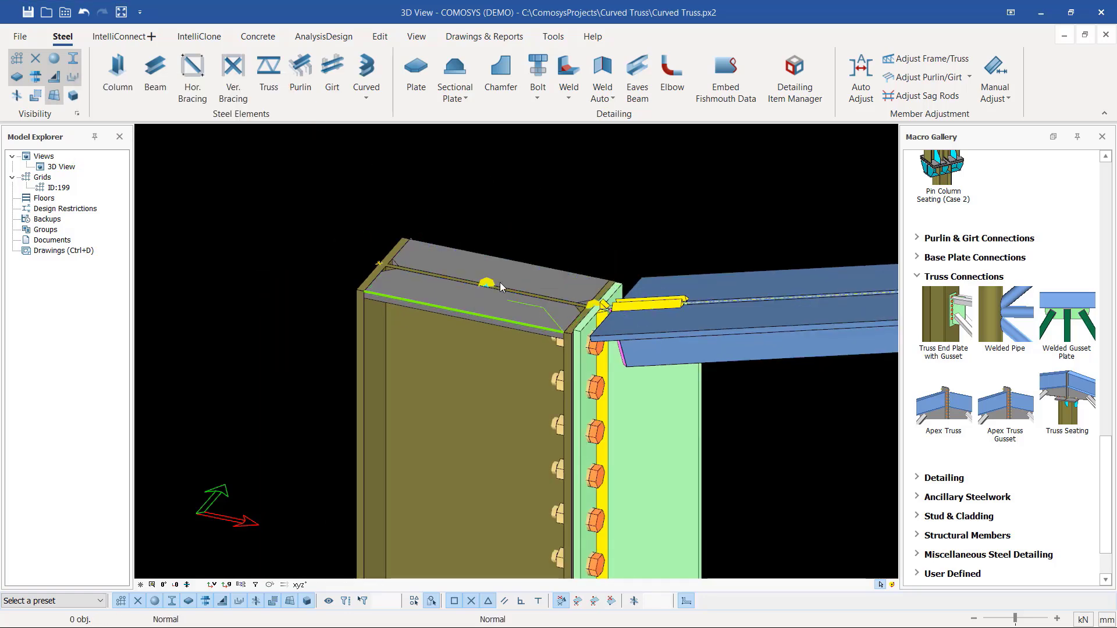
{"action": "middle_click_drag", "start_coordinate": [487, 286], "coordinate": [326, 287]}
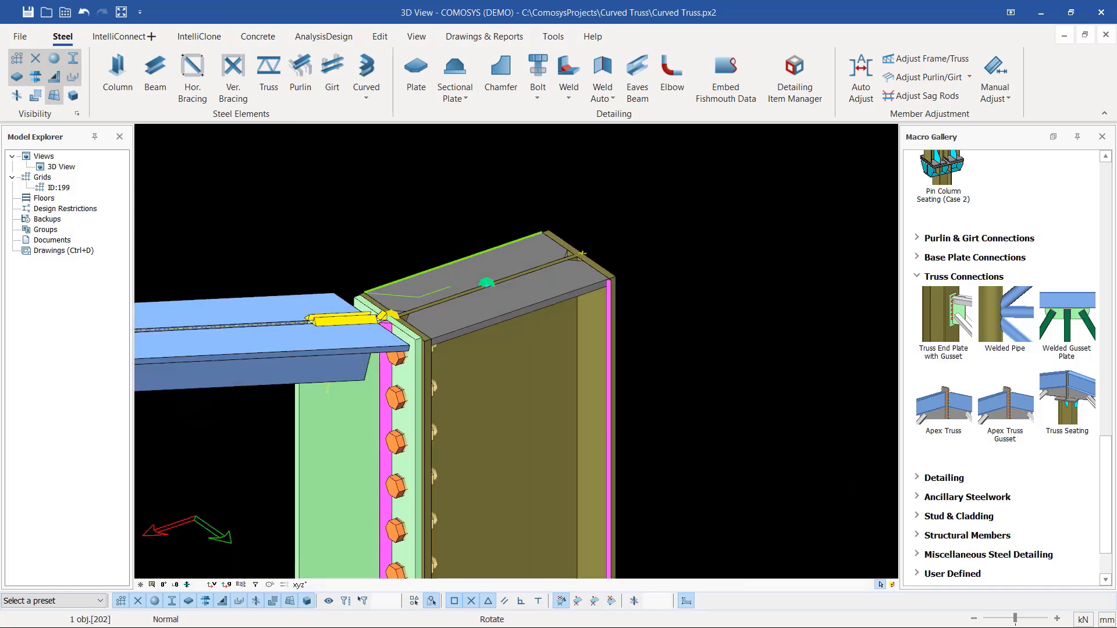
{"action": "left_click", "coordinate": [85, 12]}
{"action": "left_click", "coordinate": [85, 12]}
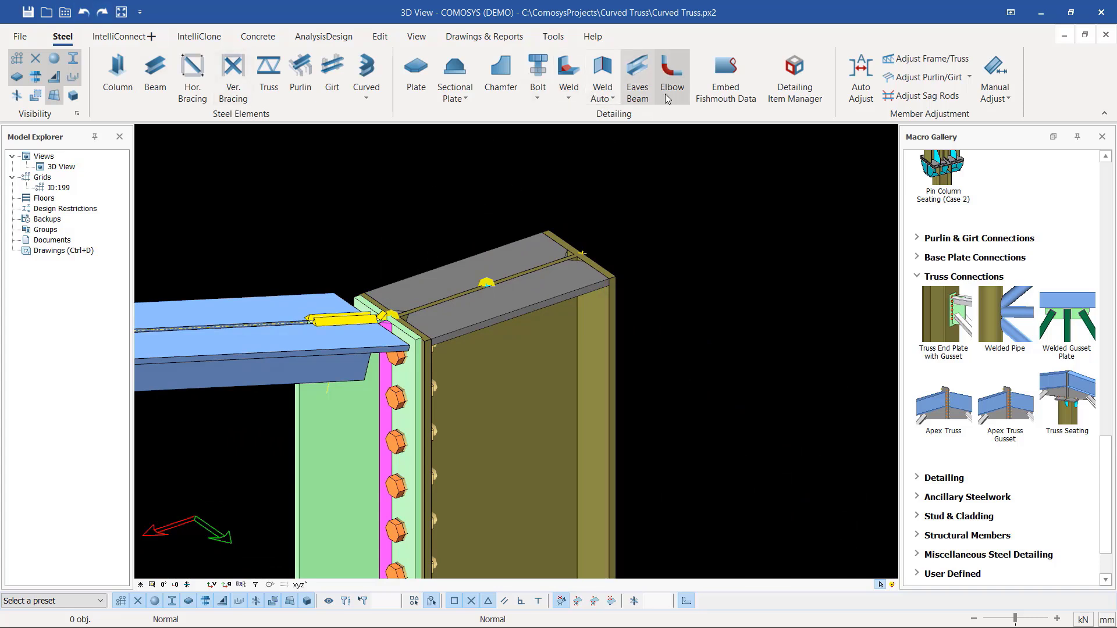
- Weld the top stiffener plate on the other side of the web to the column with Automatic Two-Object Welding
{"action": "left_click", "coordinate": [613, 102]}
{"action": "left_click", "coordinate": [648, 118]}
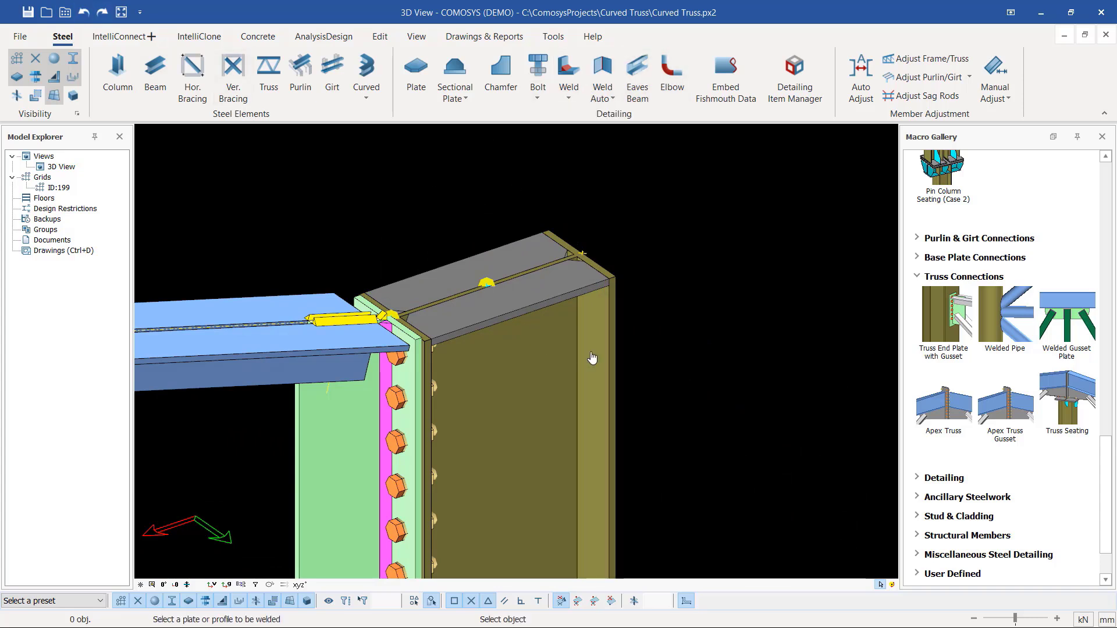
{"action": "left_click", "coordinate": [593, 349]}
{"action": "left_click", "coordinate": [573, 295]}
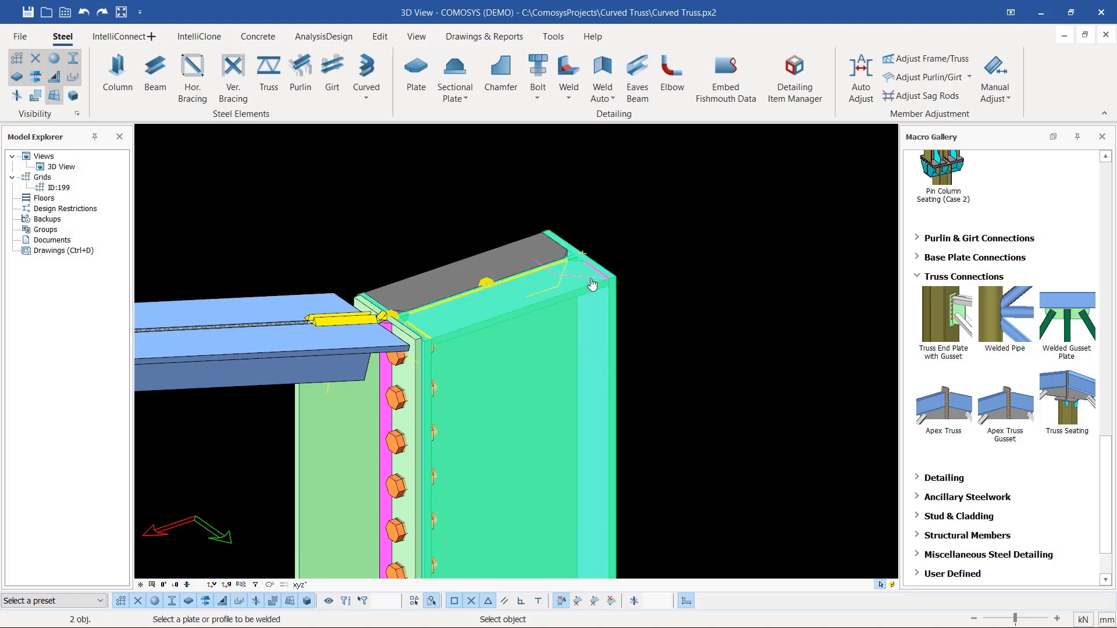
{"action": "key", "text": "Escape"}
{"action": "key", "text": "Escape"}
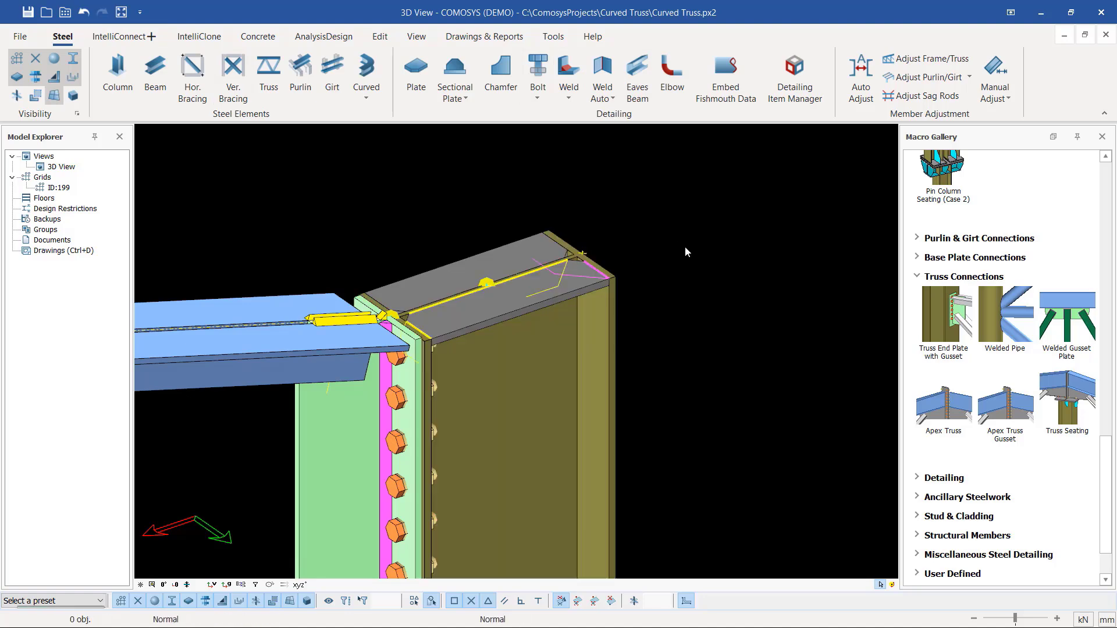
- Try to weld the lower stiffener plate on the same side to the column with Automatic Two-Object Welding
{"action": "scroll", "coordinate": [513, 191], "scroll_direction": "down", "scroll_amount": 5}
{"action": "scroll", "coordinate": [552, 324], "scroll_direction": "up", "scroll_amount": 3}
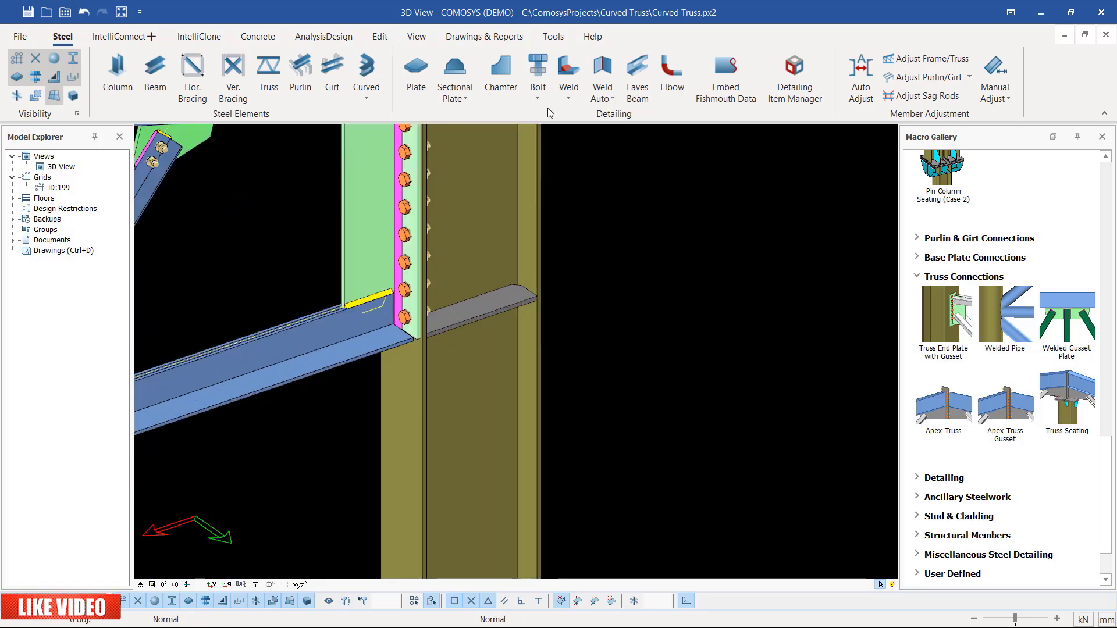
{"action": "left_click", "coordinate": [605, 93]}
{"action": "left_click", "coordinate": [640, 122]}
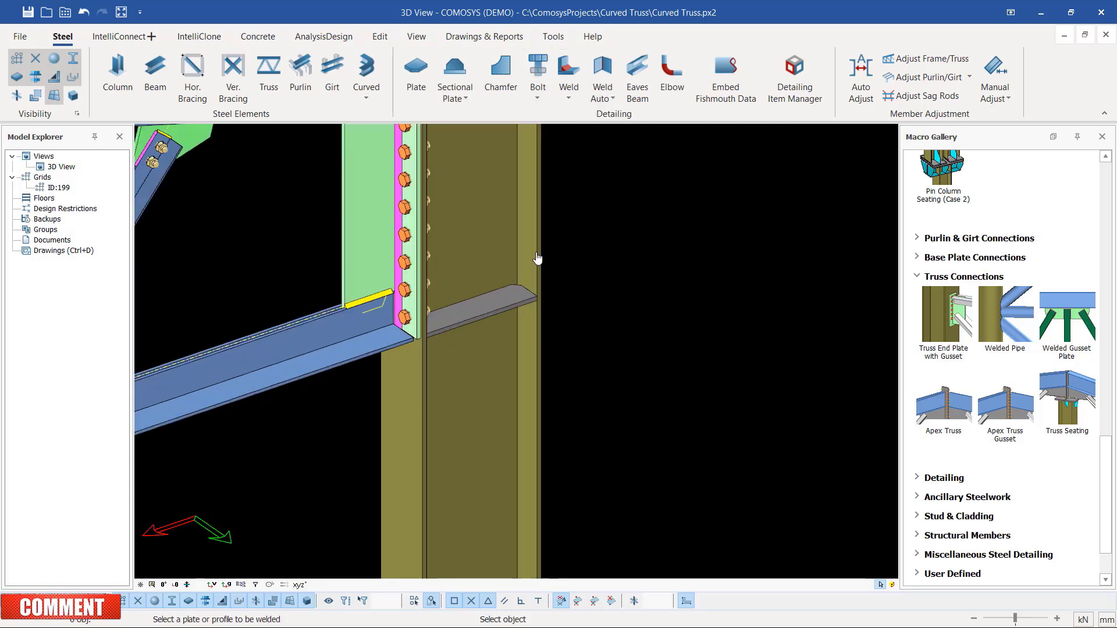
{"action": "left_click", "coordinate": [527, 250]}
{"action": "left_click", "coordinate": [510, 303]}
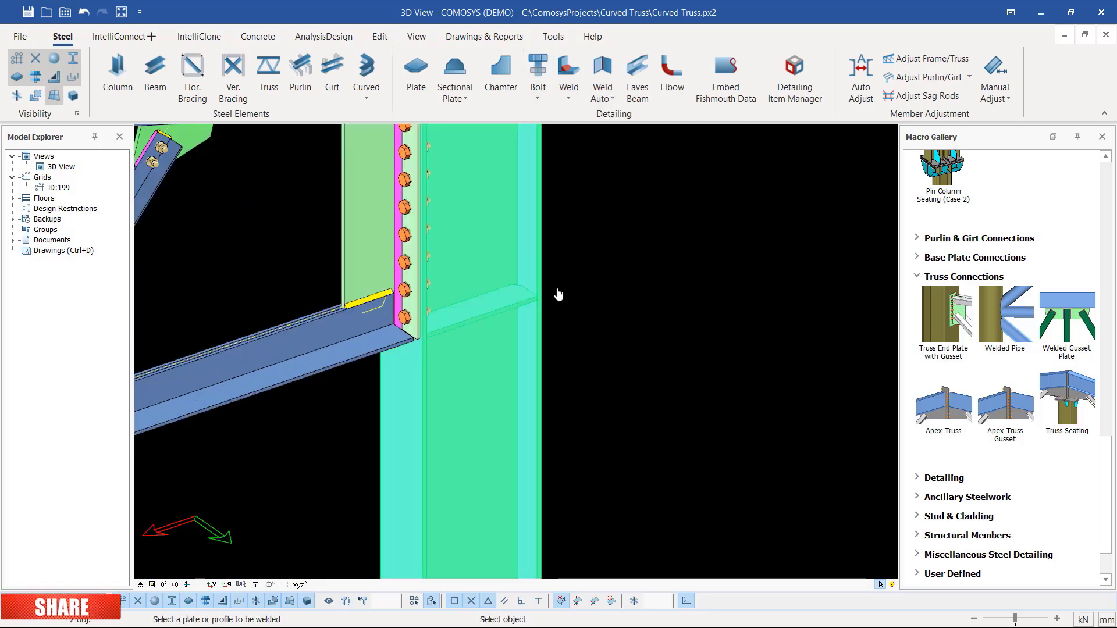
{"action": "key", "text": "Escape"}
- Apply Automatic Two-Object Welding between the column and the lower stiffener plate on the opposite side of the web
{"action": "scroll", "coordinate": [487, 417], "scroll_direction": "down", "scroll_amount": 4}
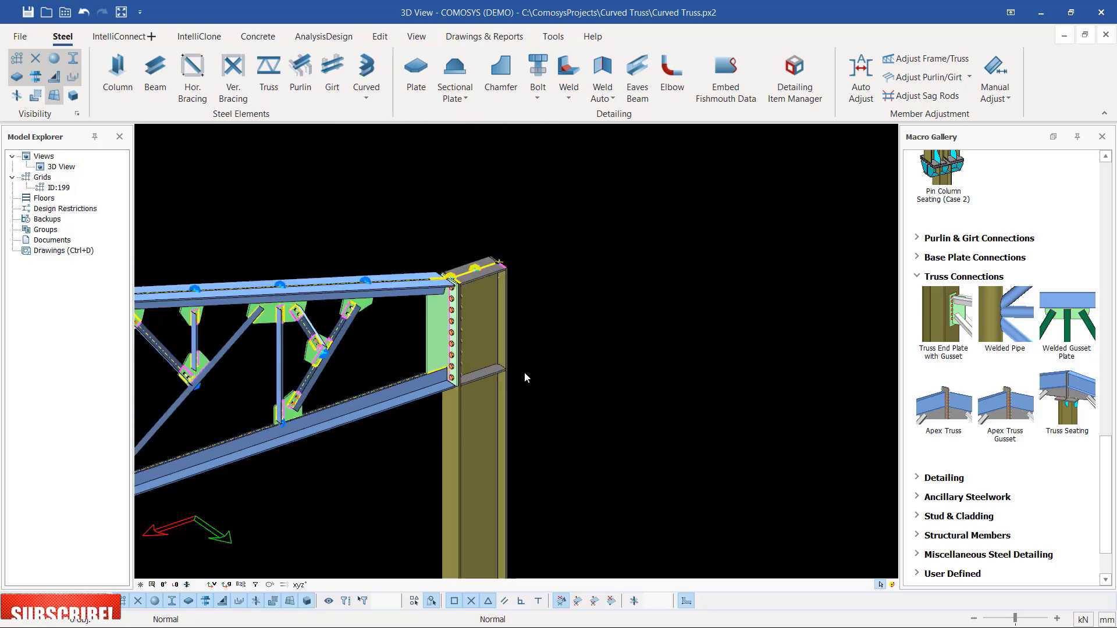
{"action": "left_click", "coordinate": [491, 308]}
{"action": "middle_click_drag", "start_coordinate": [491, 308], "coordinate": [558, 316]}
{"action": "key", "text": "Escape"}
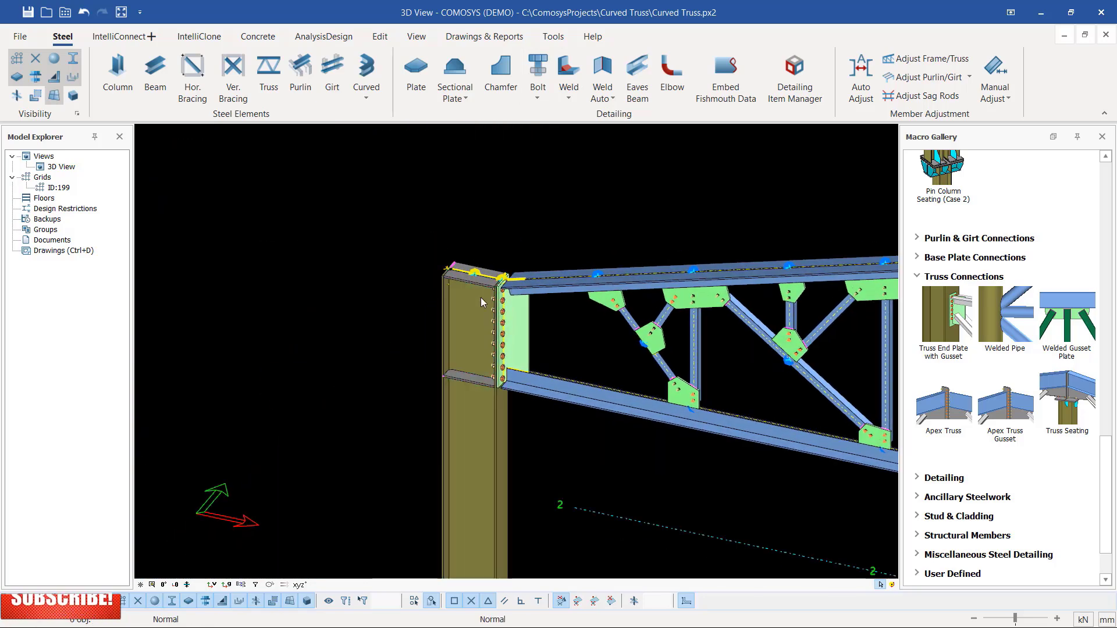
{"action": "scroll", "coordinate": [480, 297], "scroll_direction": "up", "scroll_amount": 2}
{"action": "left_click", "coordinate": [610, 99]}
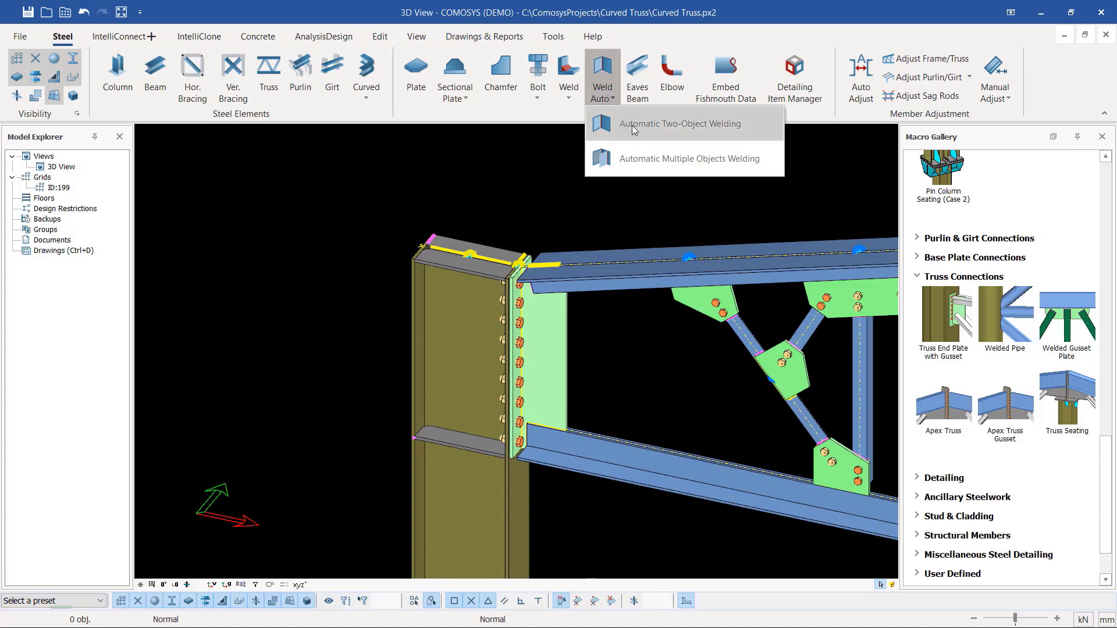
{"action": "left_click", "coordinate": [628, 120]}
{"action": "left_click", "coordinate": [473, 382]}
{"action": "left_click", "coordinate": [451, 447]}
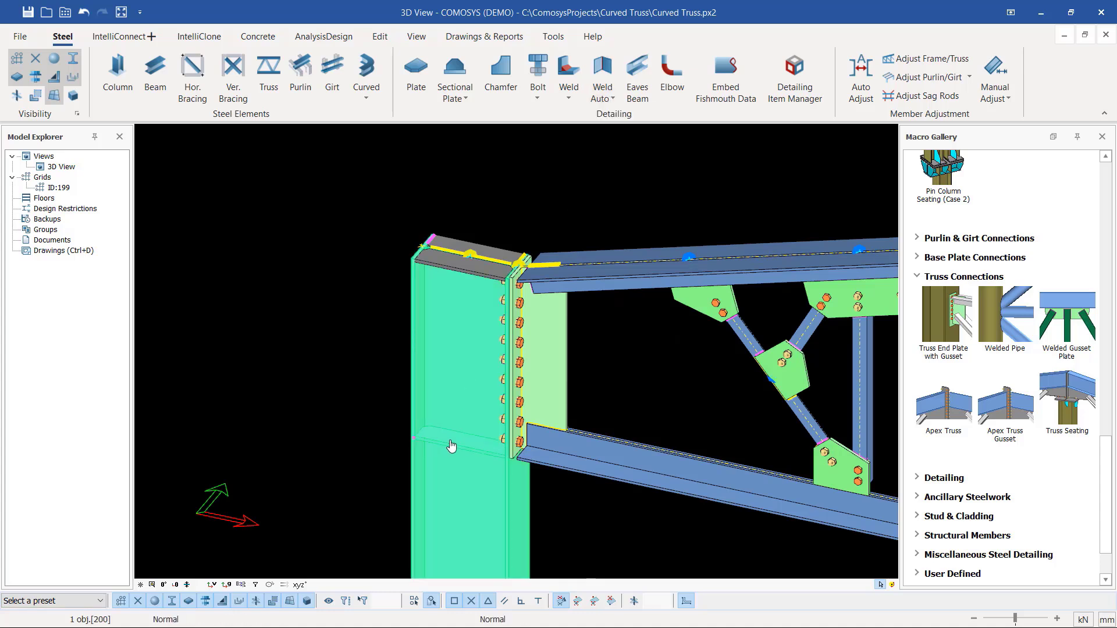
{"action": "key", "text": "Escape"}
{"action": "key", "text": "Escape"}
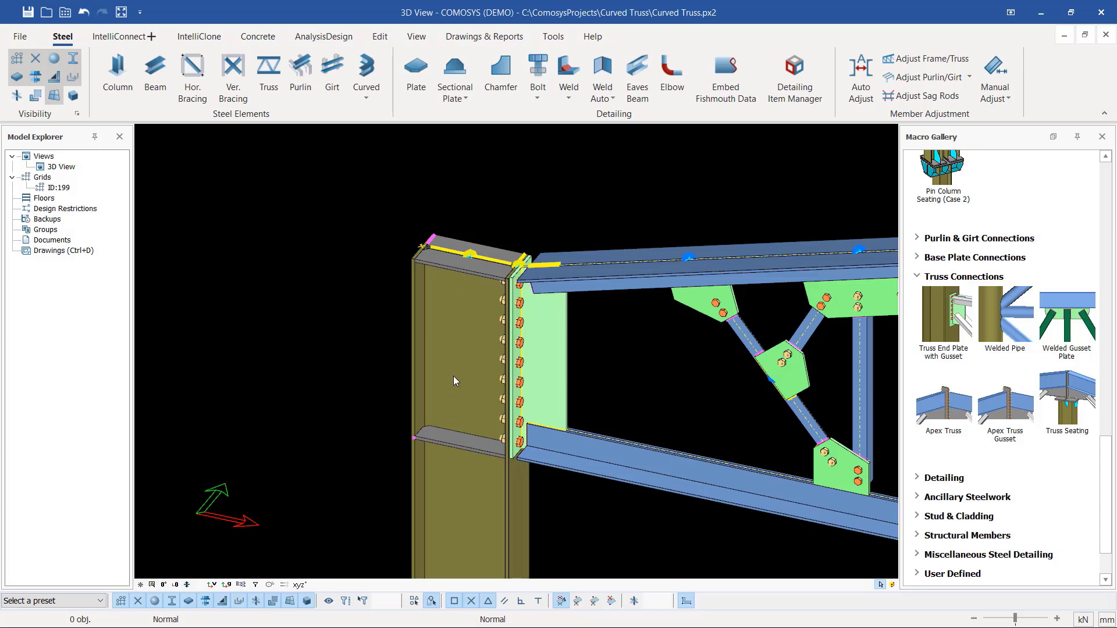
- Select the column's assembly and check from both sides which stiffener plates belong to it
{"action": "right_click", "coordinate": [458, 310]}
{"action": "left_click", "coordinate": [522, 357]}
{"action": "left_click", "coordinate": [558, 201]}
{"action": "left_click", "coordinate": [460, 322]}
{"action": "right_click", "coordinate": [459, 322]}
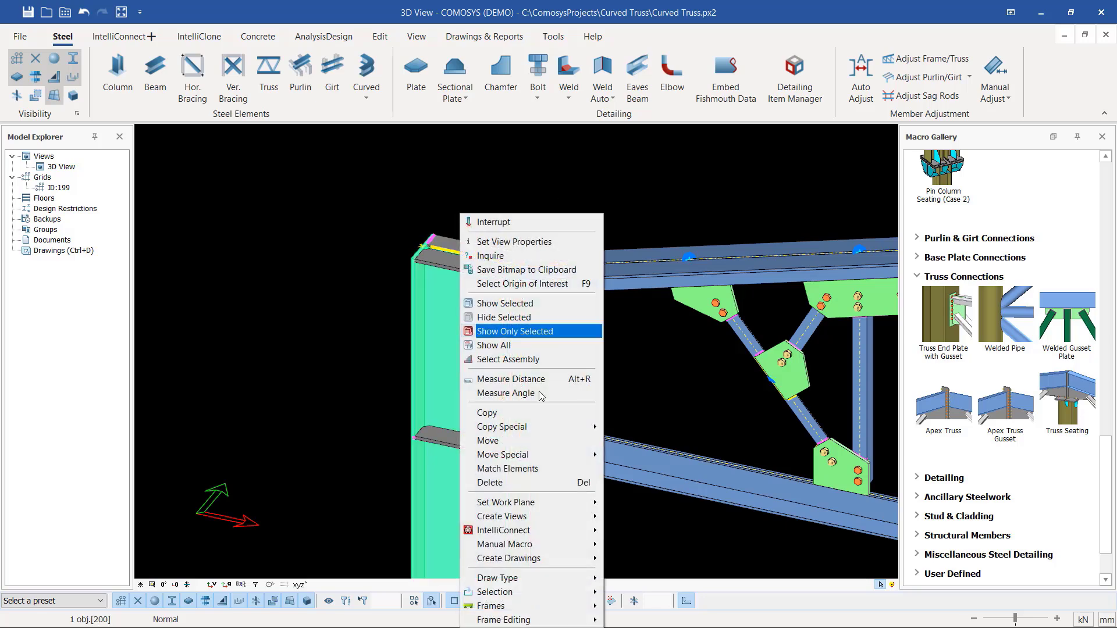
{"action": "left_click", "coordinate": [523, 359]}
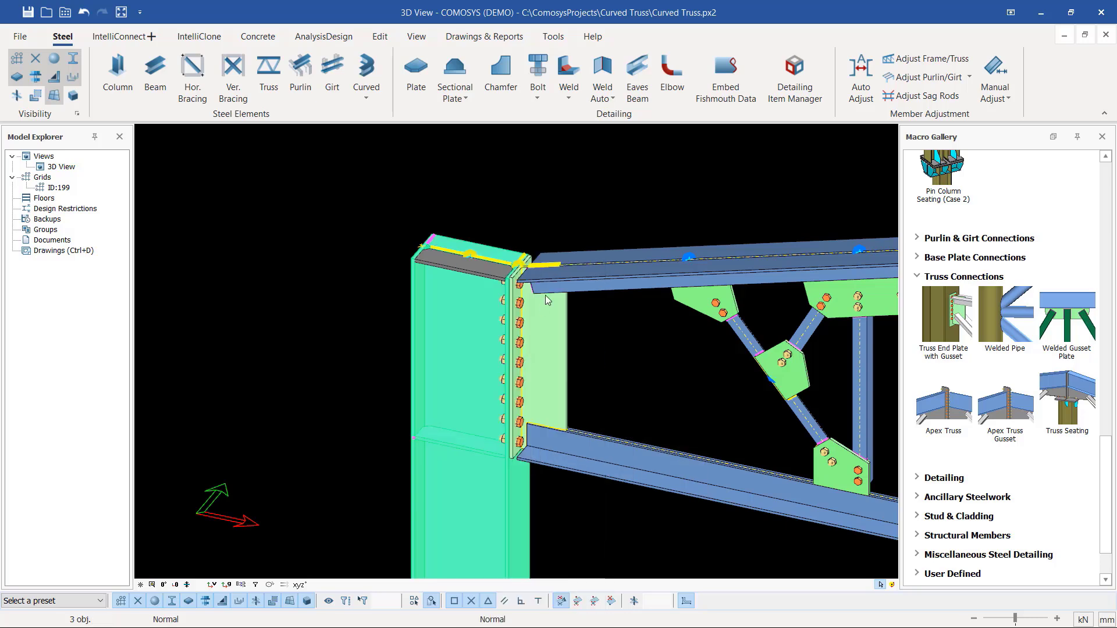
{"action": "scroll", "coordinate": [502, 314], "scroll_direction": "down", "scroll_amount": 2}
{"action": "middle_click_drag", "start_coordinate": [493, 335], "coordinate": [594, 314]}
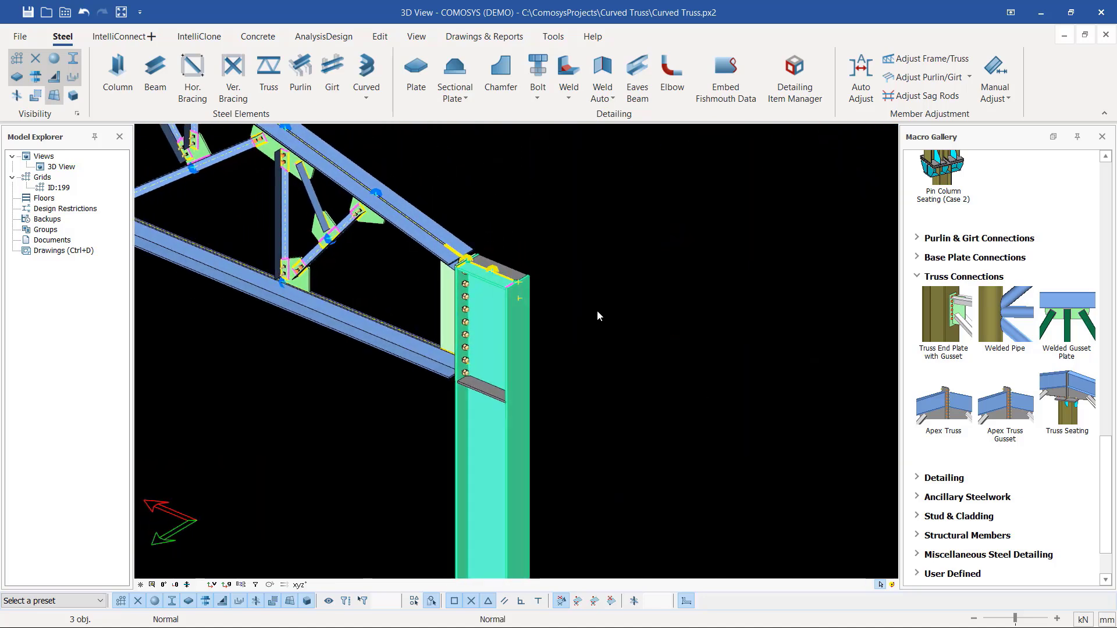
{"action": "key", "text": "Escape"}
- Apply Automatic Two-Object Welding between the column and the lower stiffener plate outside the column's assembly
{"action": "scroll", "coordinate": [483, 392], "scroll_direction": "up", "scroll_amount": 3}
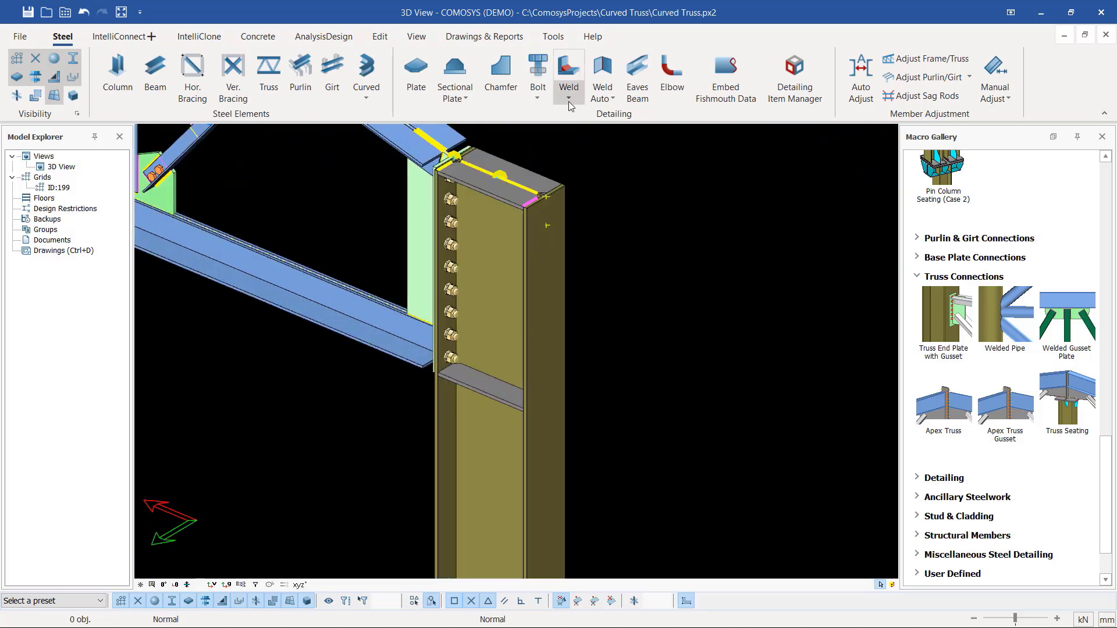
{"action": "left_click", "coordinate": [605, 93]}
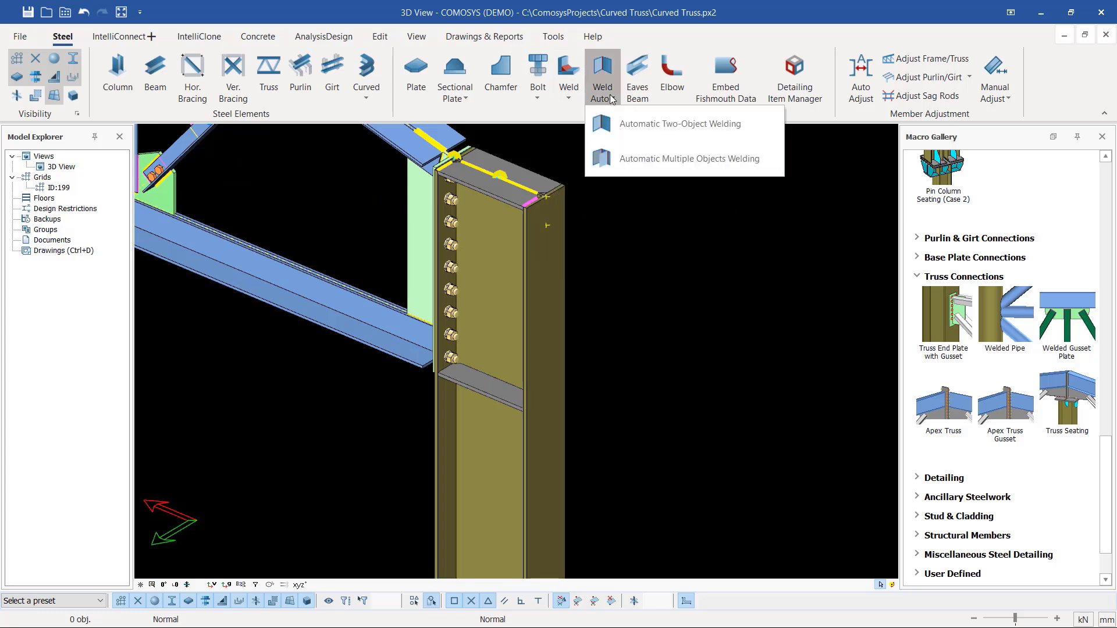
{"action": "left_click", "coordinate": [651, 119]}
{"action": "left_click", "coordinate": [503, 343]}
{"action": "left_click", "coordinate": [488, 388]}
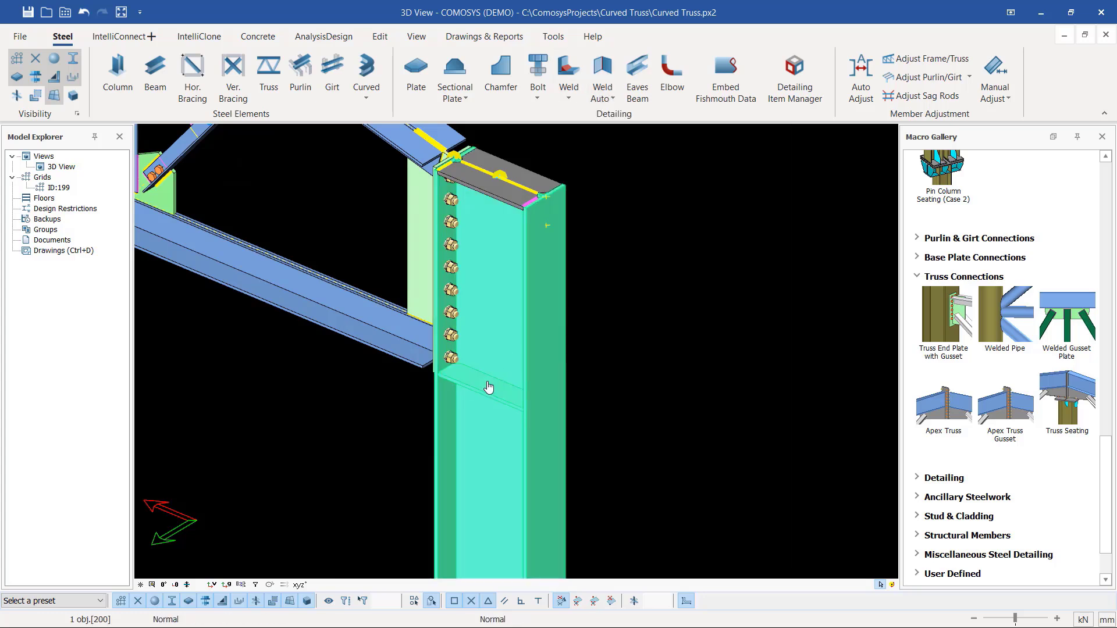
{"action": "key", "text": "Escape"}
{"action": "key", "text": "Escape"}
- Select the column's assembly and check which upper and lower stiffener plates belong to it
{"action": "left_click", "coordinate": [494, 306]}
{"action": "right_click", "coordinate": [495, 306]}
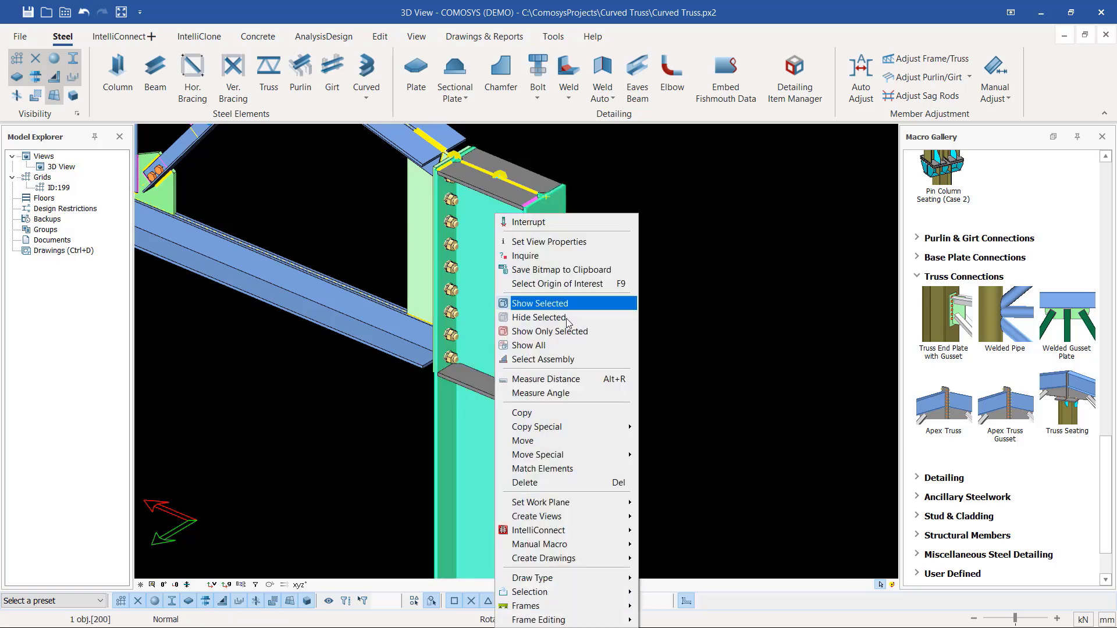
{"action": "left_click", "coordinate": [566, 361]}
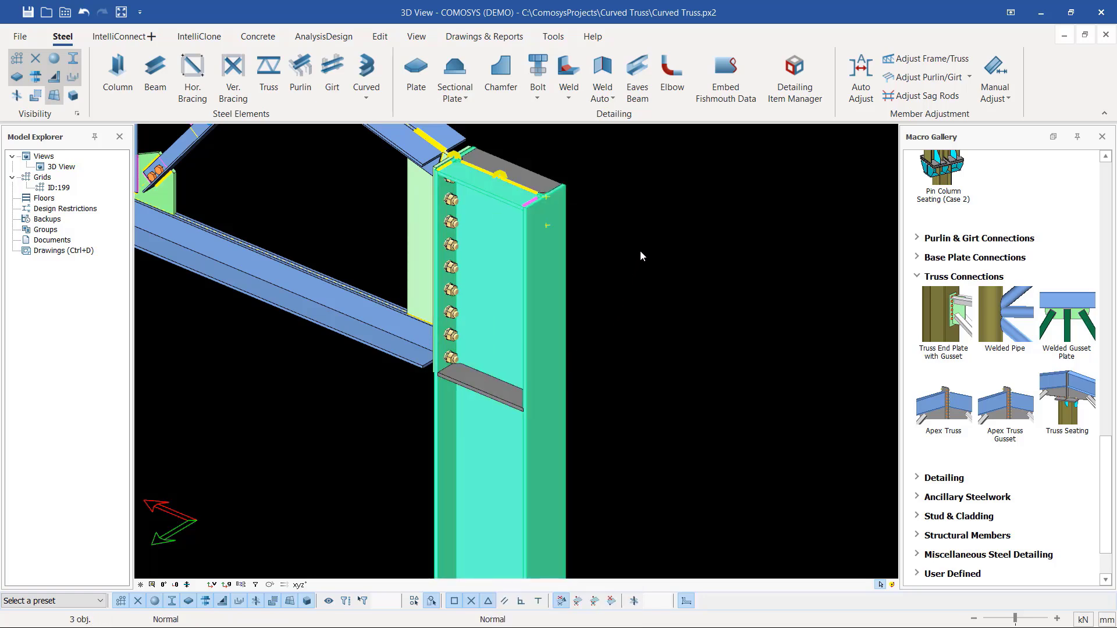
{"action": "key", "text": "Escape"}
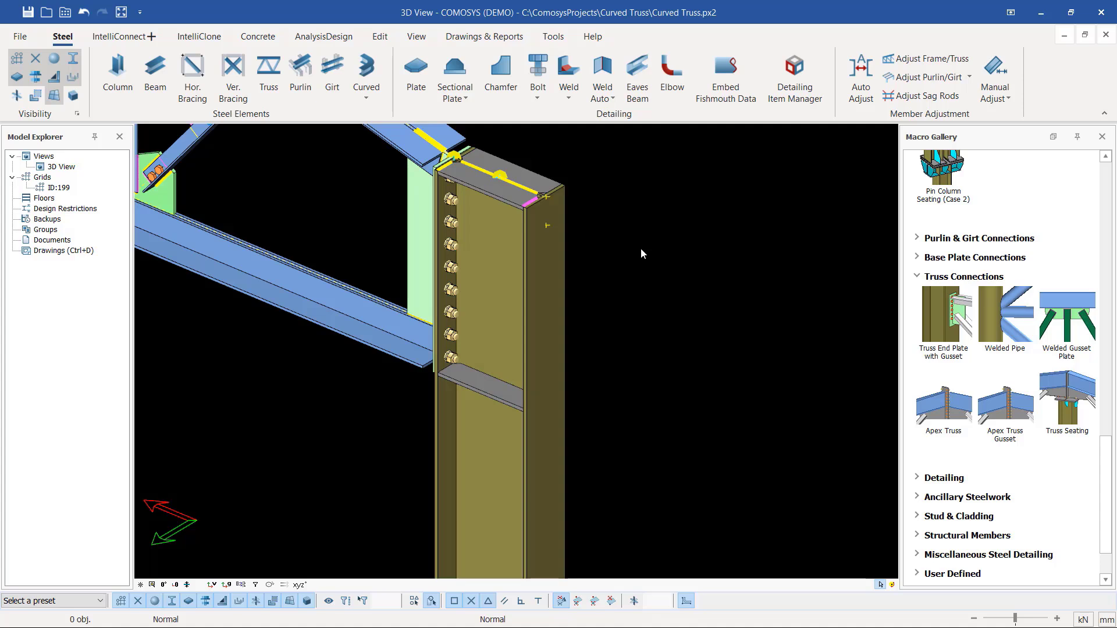
- Apply Automatic Two-Object Welding between the lower stiffener plate on the near side of the web and the column
{"action": "left_click", "coordinate": [608, 97]}
{"action": "left_click", "coordinate": [645, 121]}
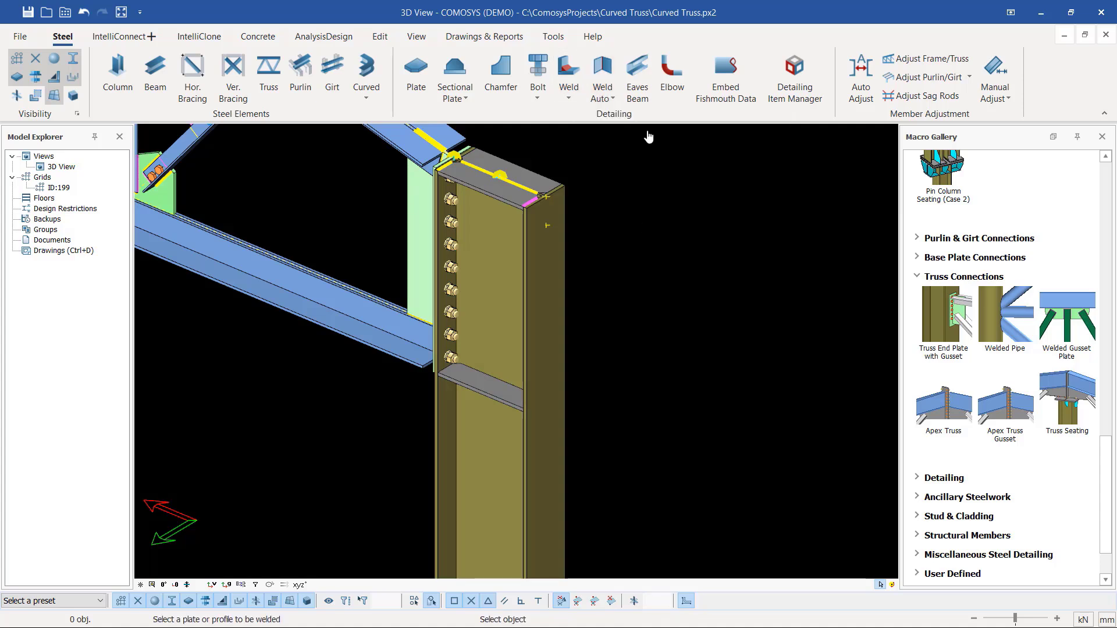
{"action": "left_click", "coordinate": [481, 395]}
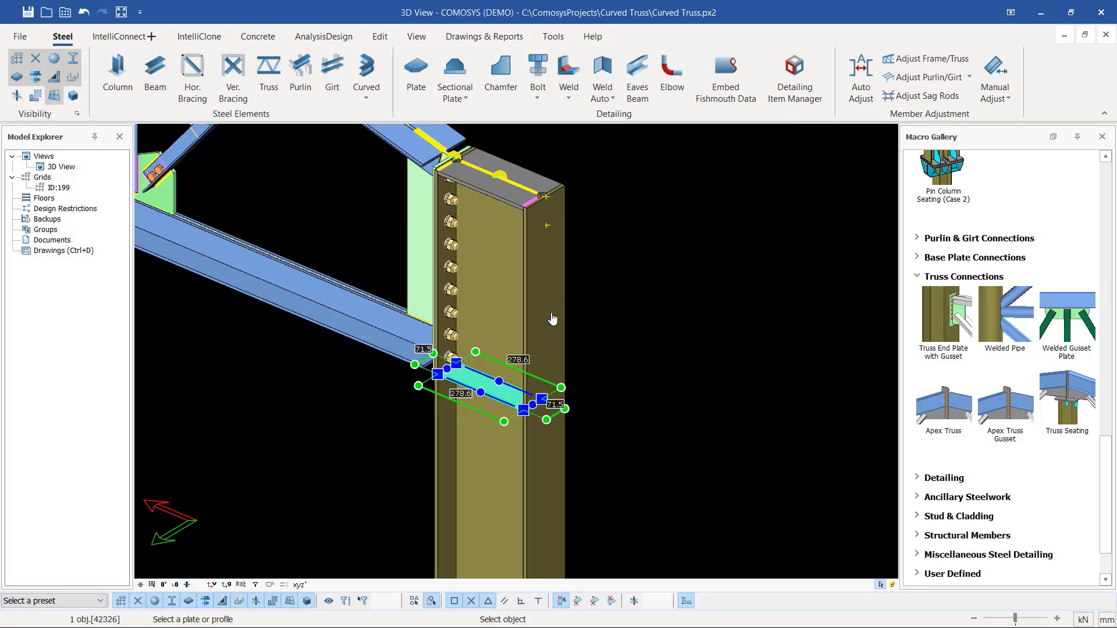
{"action": "left_click", "coordinate": [552, 319]}
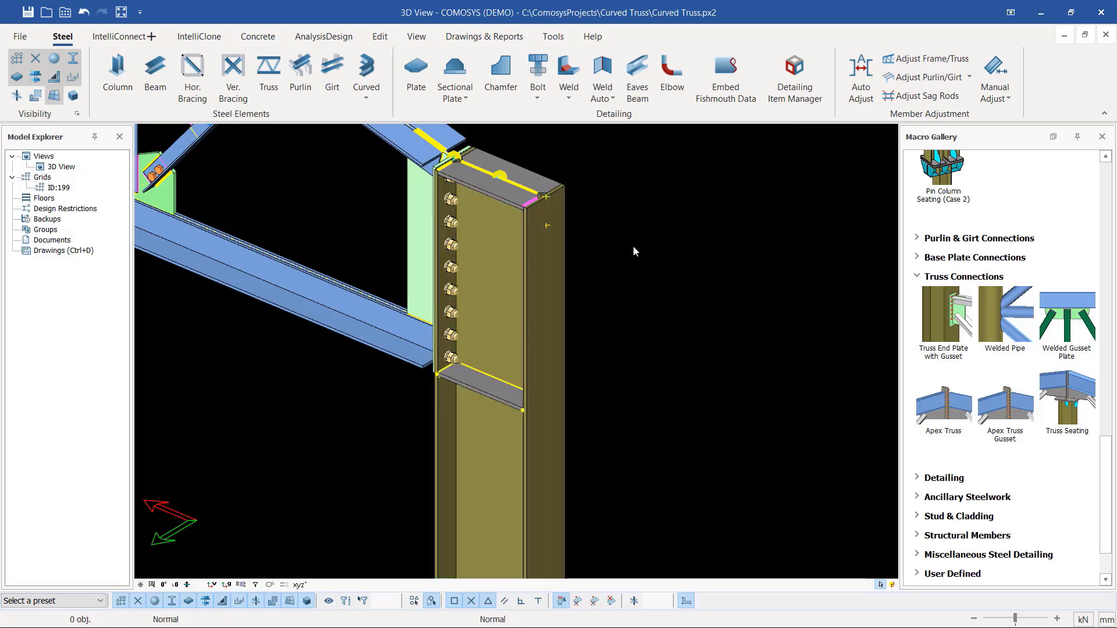
- Apply Automatic Two-Object Welding between the column and the upper stiffener plate on the far side of the web
{"action": "scroll", "coordinate": [562, 182], "scroll_direction": "up", "scroll_amount": 2}
{"action": "left_click", "coordinate": [615, 100]}
{"action": "left_click", "coordinate": [637, 118]}
{"action": "left_click", "coordinate": [570, 234]}
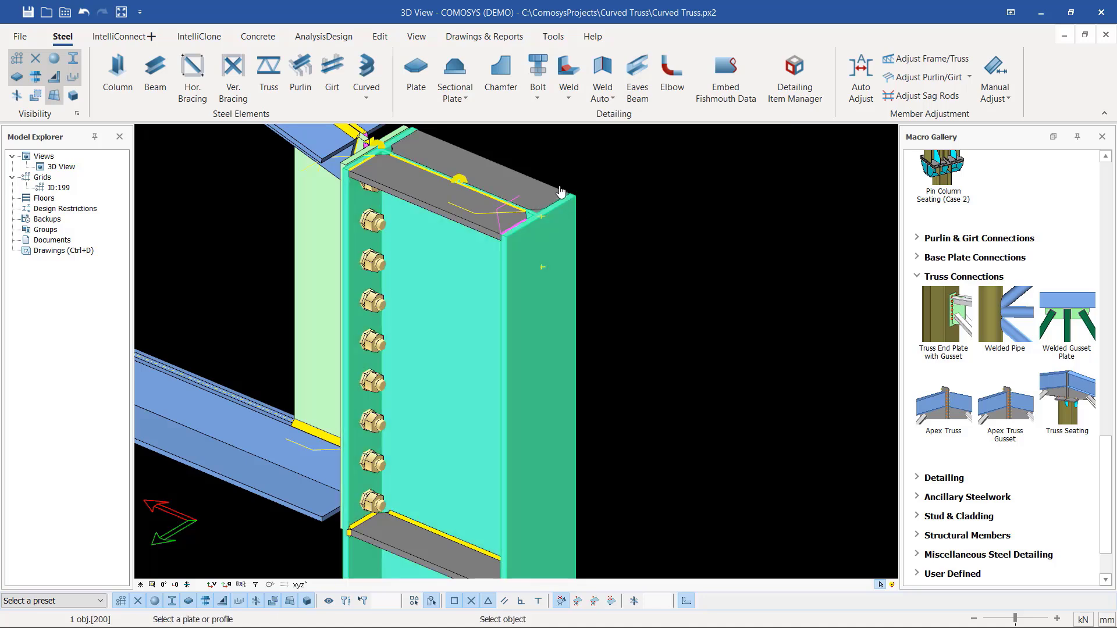
{"action": "left_click", "coordinate": [548, 191]}
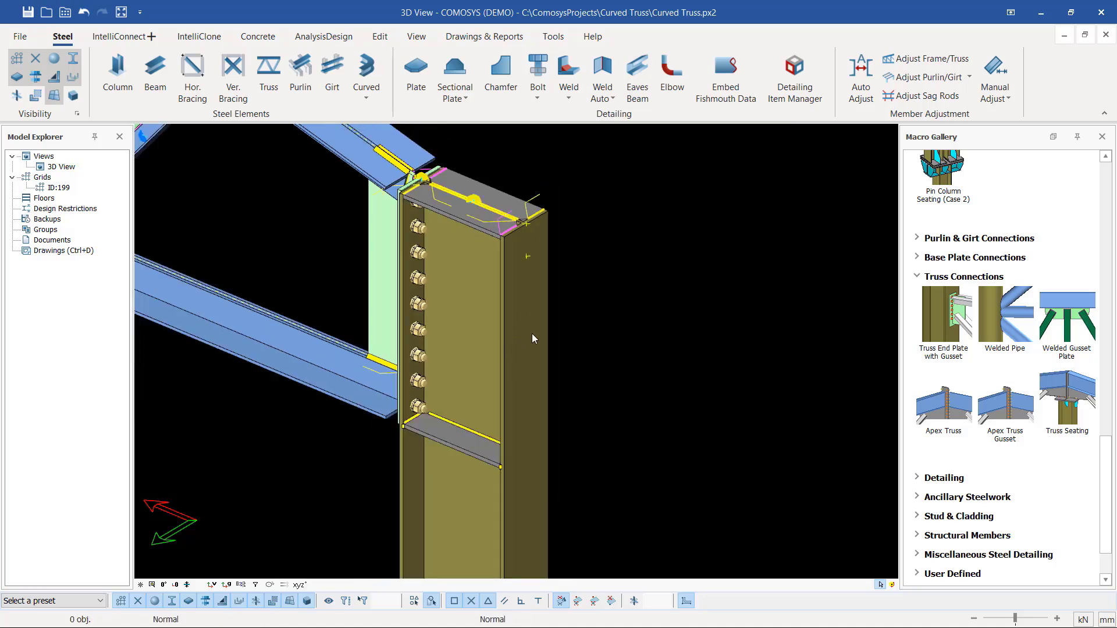
- Select the column's assembly and show only its parts in the 3D view
{"action": "scroll", "coordinate": [568, 308], "scroll_direction": "down", "scroll_amount": 2}
{"action": "left_click", "coordinate": [521, 302]}
{"action": "right_click", "coordinate": [521, 302]}
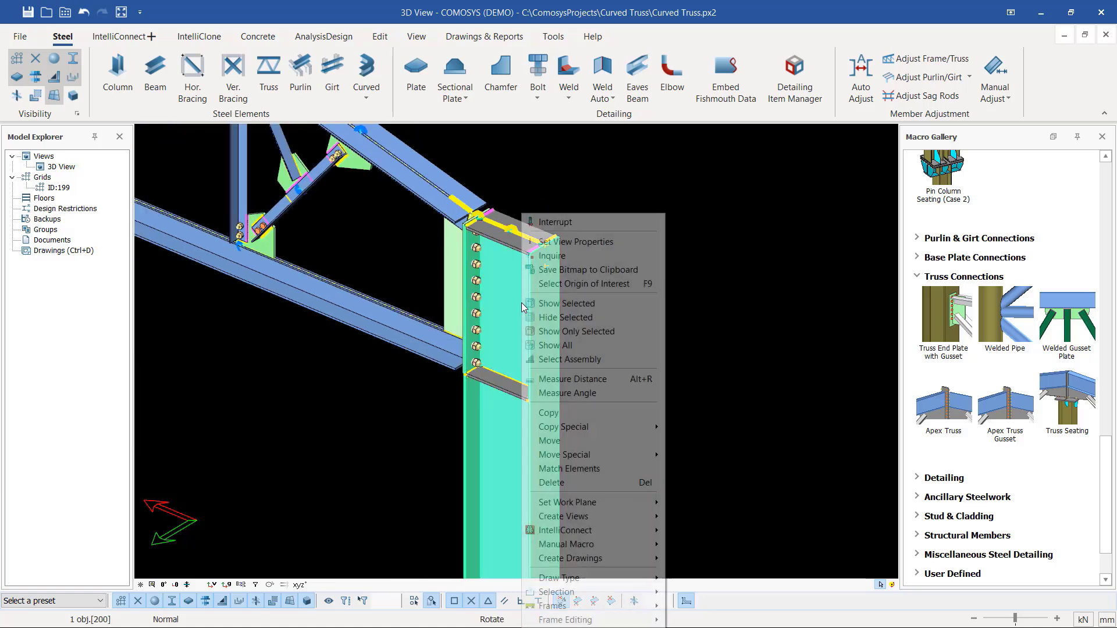
{"action": "left_click", "coordinate": [598, 360]}
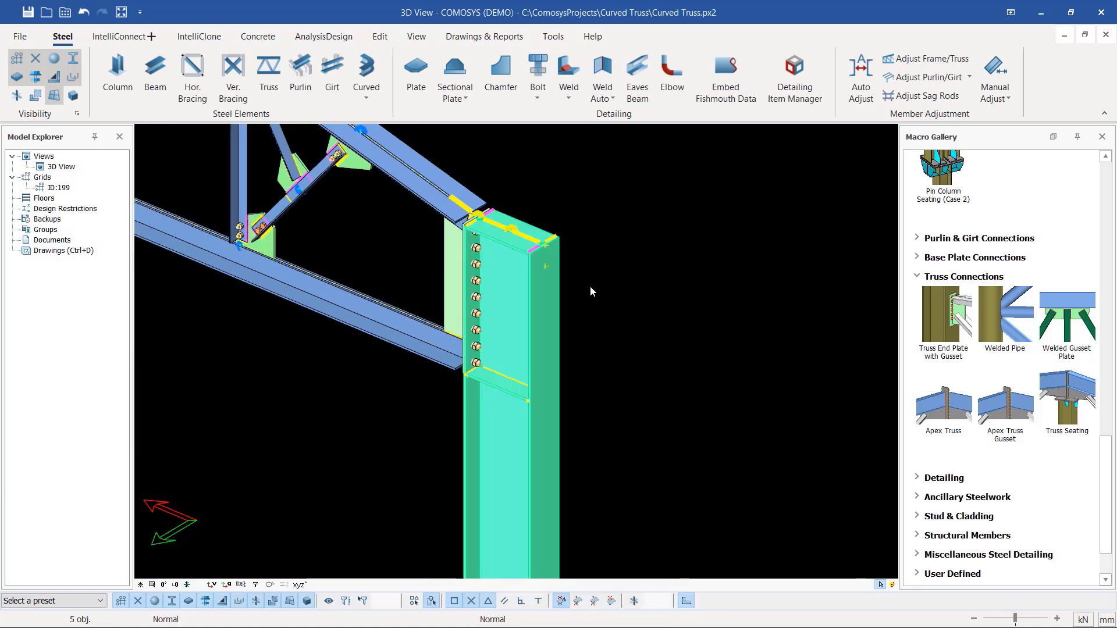
{"action": "right_click", "coordinate": [626, 239]}
{"action": "left_click", "coordinate": [696, 318]}
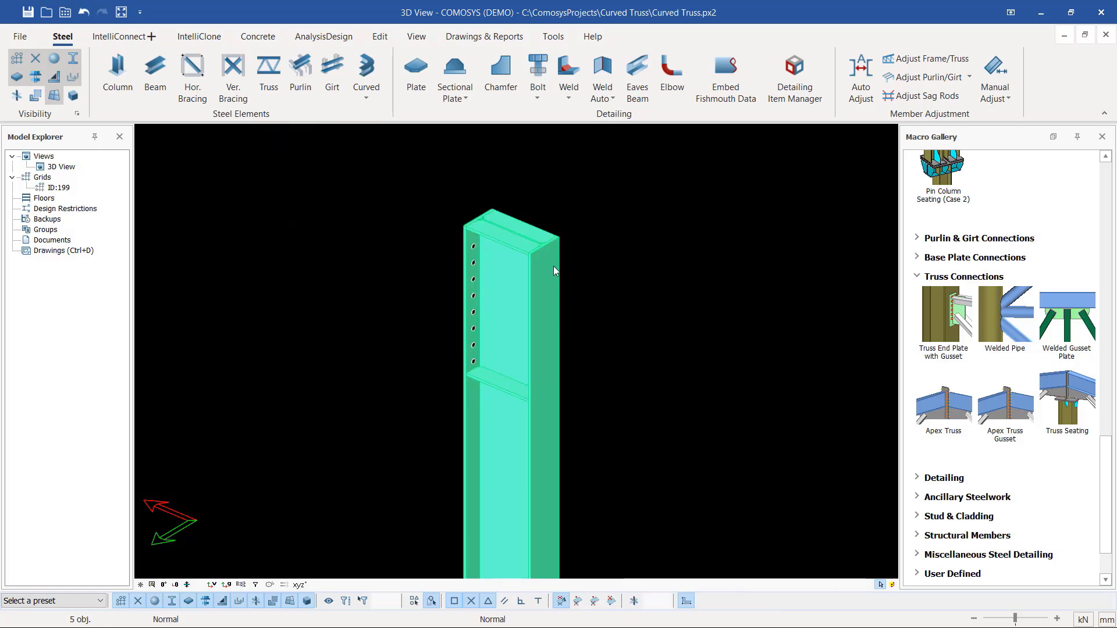
- Examine the isolated column assembly and its stiffener plates from the opposite side, and show all model objects again
{"action": "right_click_drag", "start_coordinate": [546, 287], "coordinate": [478, 297]}
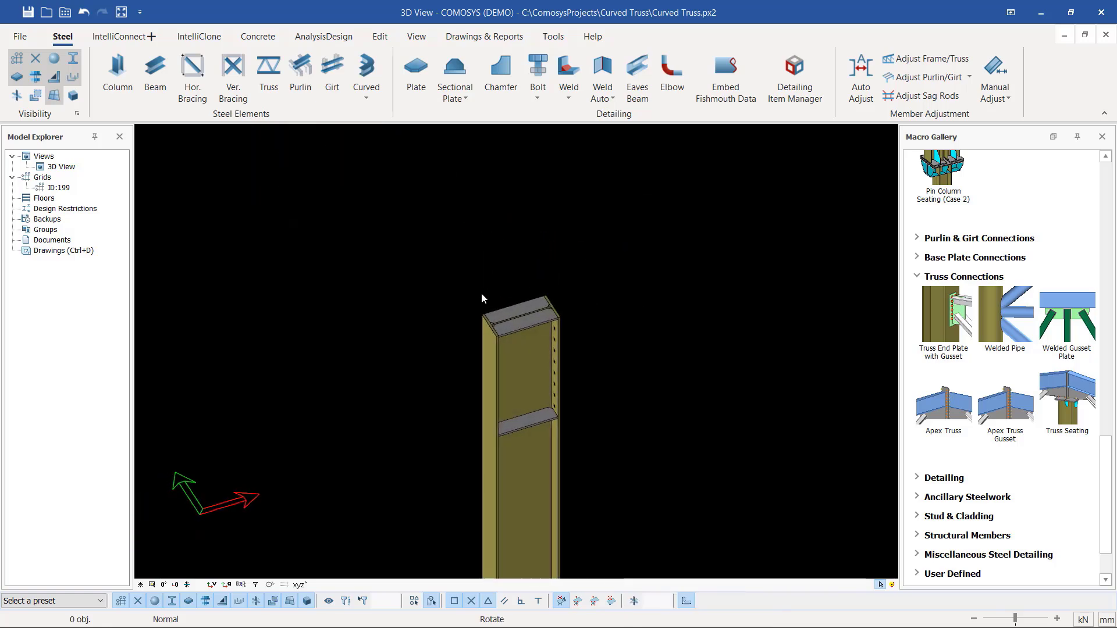
{"action": "scroll", "coordinate": [534, 385], "scroll_direction": "up", "scroll_amount": 2}
{"action": "scroll", "coordinate": [531, 349], "scroll_direction": "down", "scroll_amount": 5}
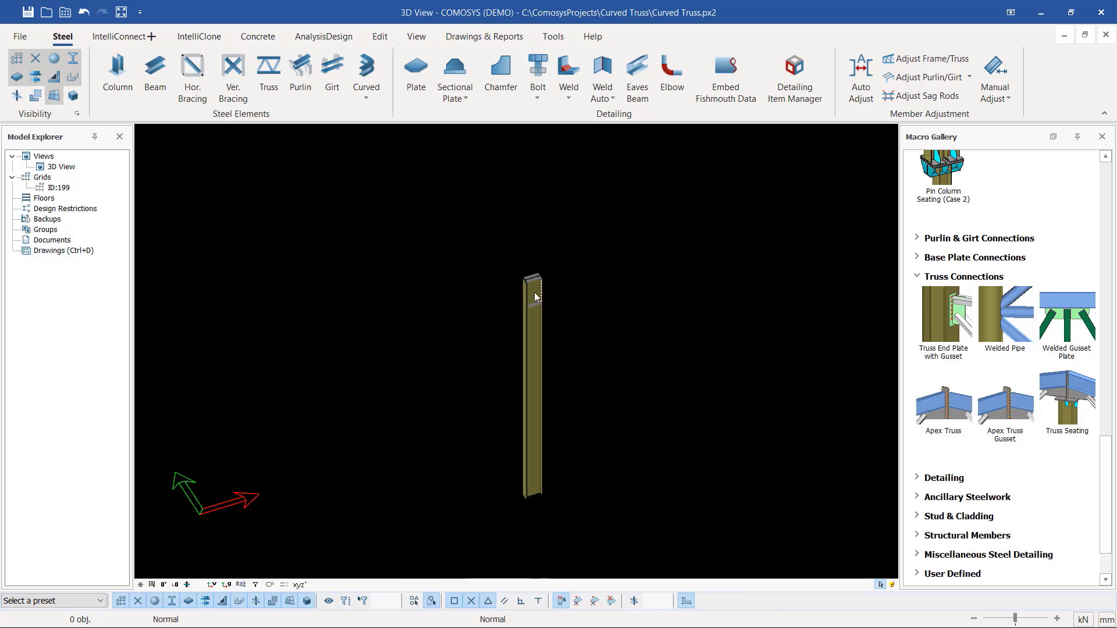
{"action": "scroll", "coordinate": [538, 279], "scroll_direction": "up", "scroll_amount": 3}
{"action": "scroll", "coordinate": [540, 280], "scroll_direction": "up", "scroll_amount": 3}
{"action": "scroll", "coordinate": [465, 221], "scroll_direction": "down", "scroll_amount": 3}
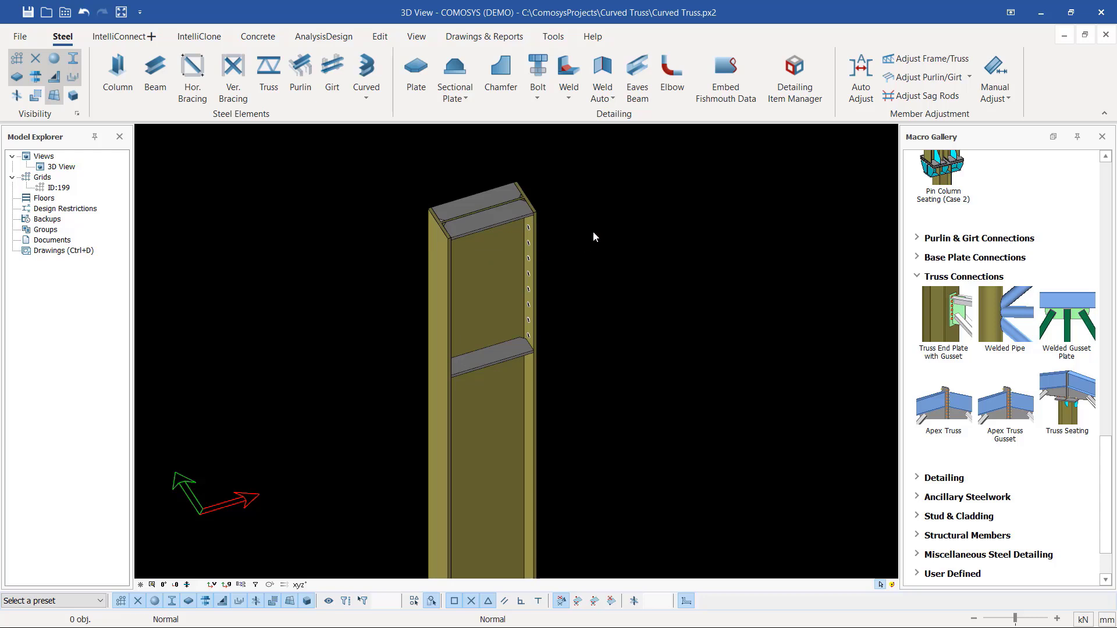
{"action": "scroll", "coordinate": [466, 256], "scroll_direction": "up", "scroll_amount": 2}
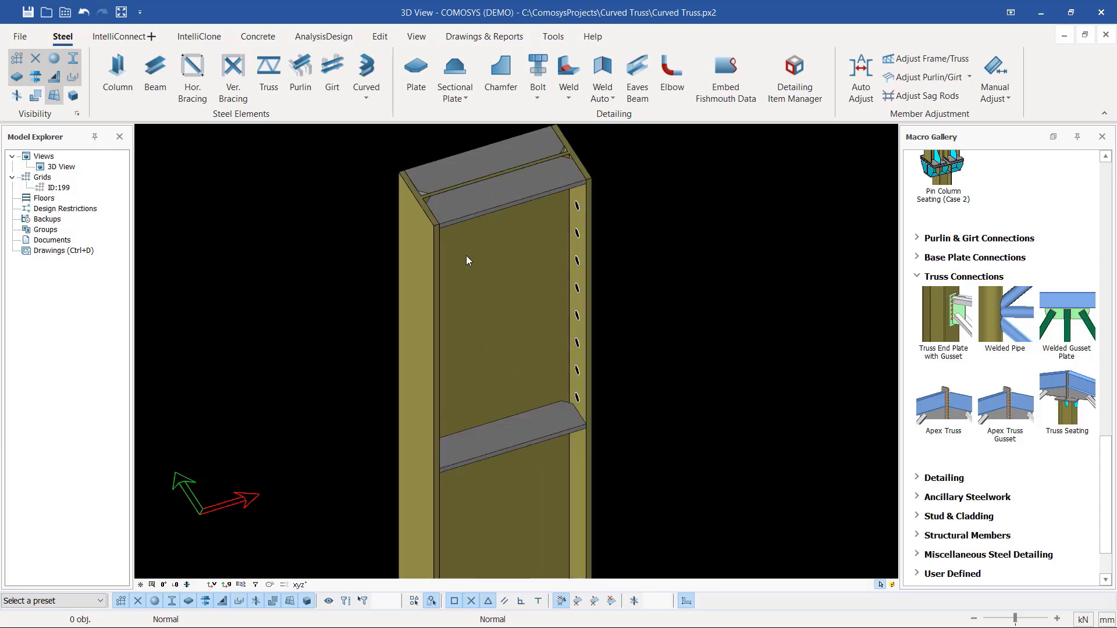
{"action": "right_click", "coordinate": [641, 217]}
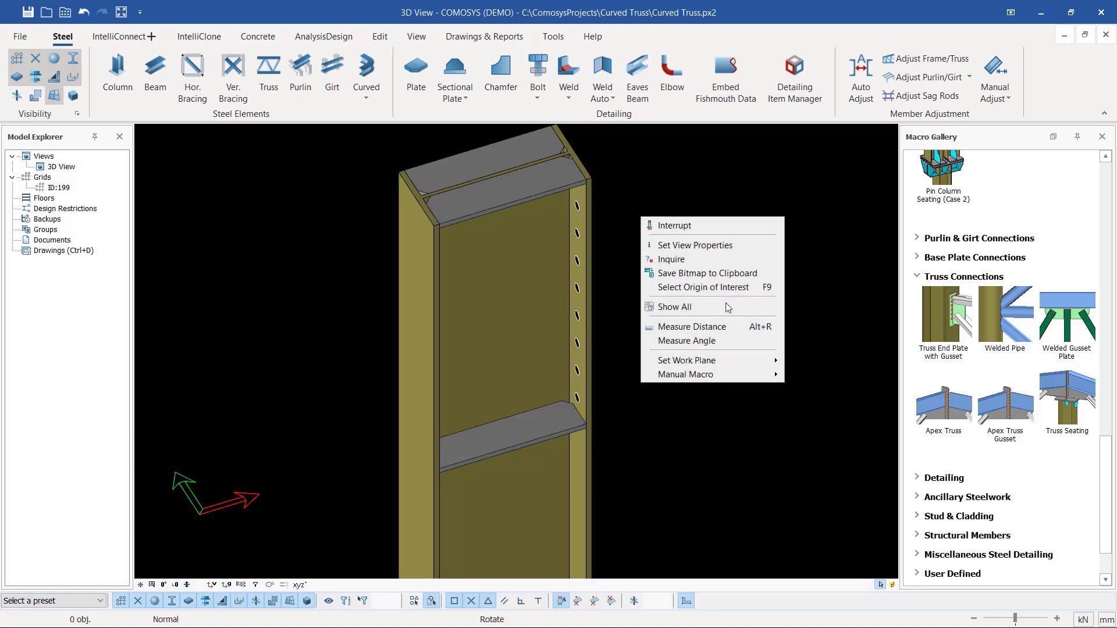
{"action": "left_click", "coordinate": [708, 308]}
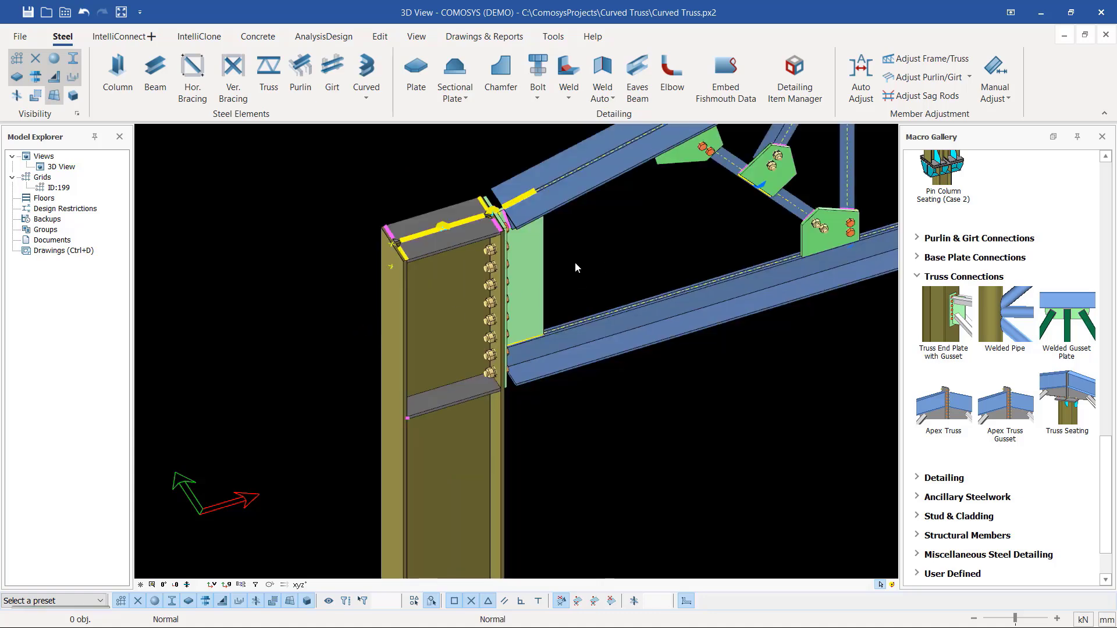
- Mirror the four upper and lower stiffener plates as copies about the vertical plane along grid line B, onto the opposite column
{"action": "scroll", "coordinate": [418, 304], "scroll_direction": "down", "scroll_amount": 1}
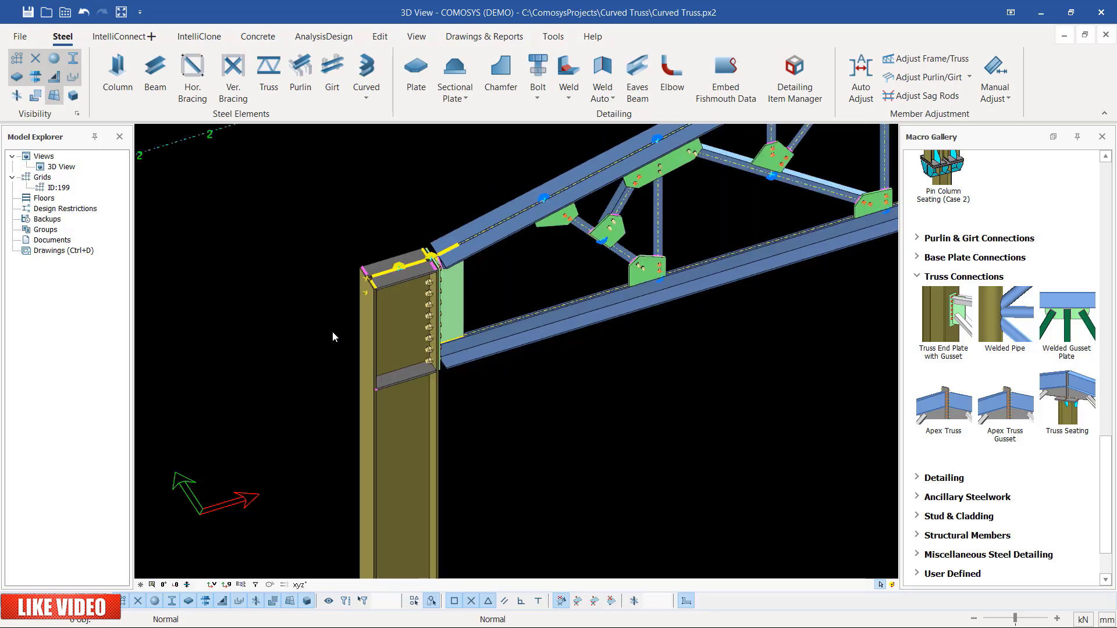
{"action": "scroll", "coordinate": [416, 299], "scroll_direction": "up", "scroll_amount": 1}
{"action": "scroll", "coordinate": [407, 282], "scroll_direction": "up", "scroll_amount": 2}
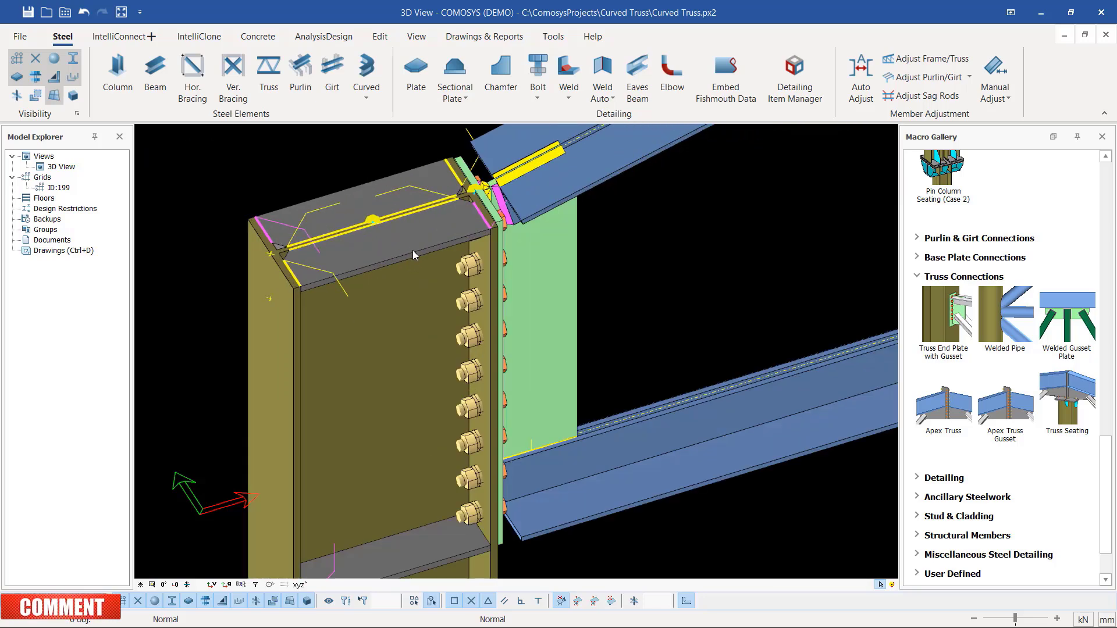
{"action": "left_click", "coordinate": [381, 214]}
{"action": "scroll", "coordinate": [365, 197], "scroll_direction": "down", "scroll_amount": 2}
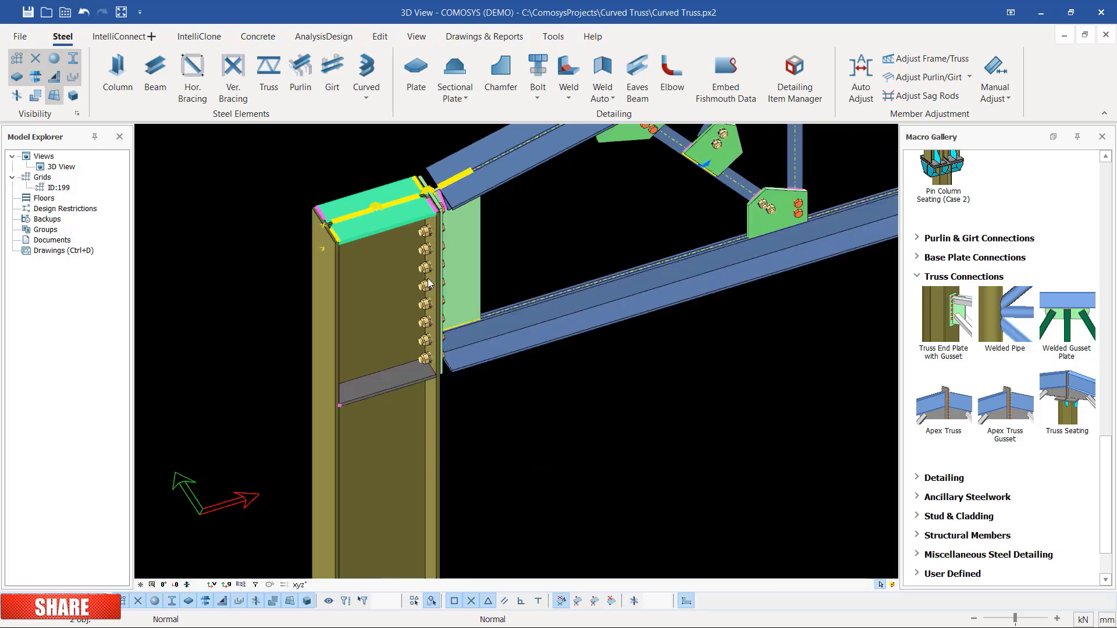
{"action": "scroll", "coordinate": [396, 382], "scroll_direction": "up", "scroll_amount": 2}
{"action": "left_click", "coordinate": [396, 383]}
{"action": "scroll", "coordinate": [384, 401], "scroll_direction": "down", "scroll_amount": 2}
{"action": "middle_click_drag", "start_coordinate": [384, 401], "coordinate": [413, 355]}
{"action": "scroll", "coordinate": [350, 401], "scroll_direction": "up", "scroll_amount": 2}
{"action": "left_click", "coordinate": [354, 421]}
{"action": "scroll", "coordinate": [354, 421], "scroll_direction": "down", "scroll_amount": 2}
{"action": "scroll", "coordinate": [275, 359], "scroll_direction": "down", "scroll_amount": 4}
{"action": "right_click", "coordinate": [618, 418]}
{"action": "mouse_move", "coordinate": [684, 233]}
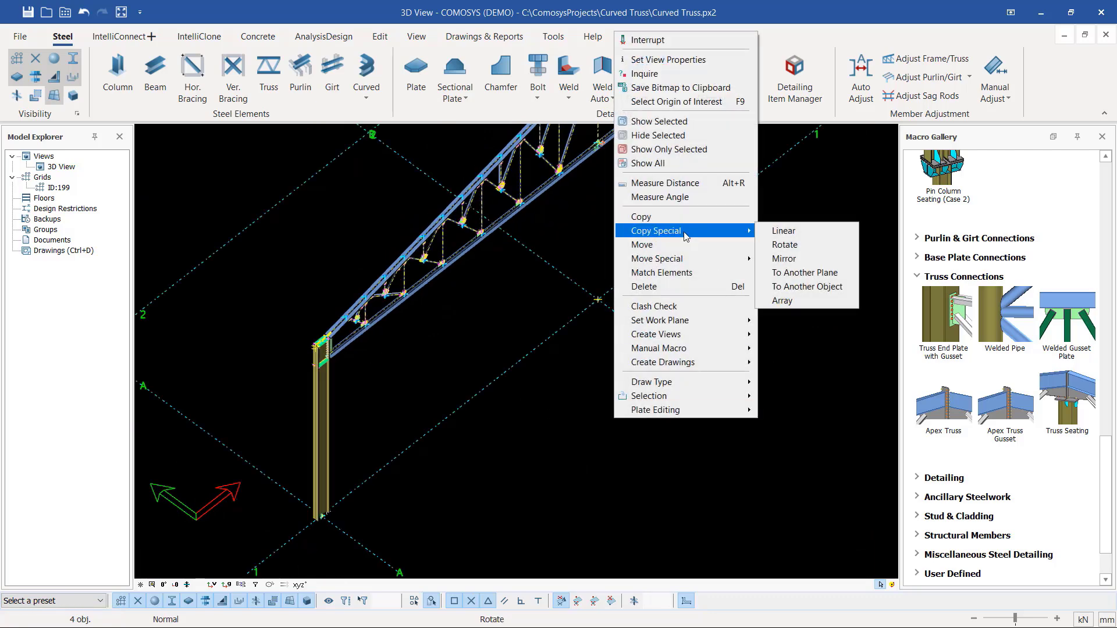
{"action": "left_click", "coordinate": [798, 260]}
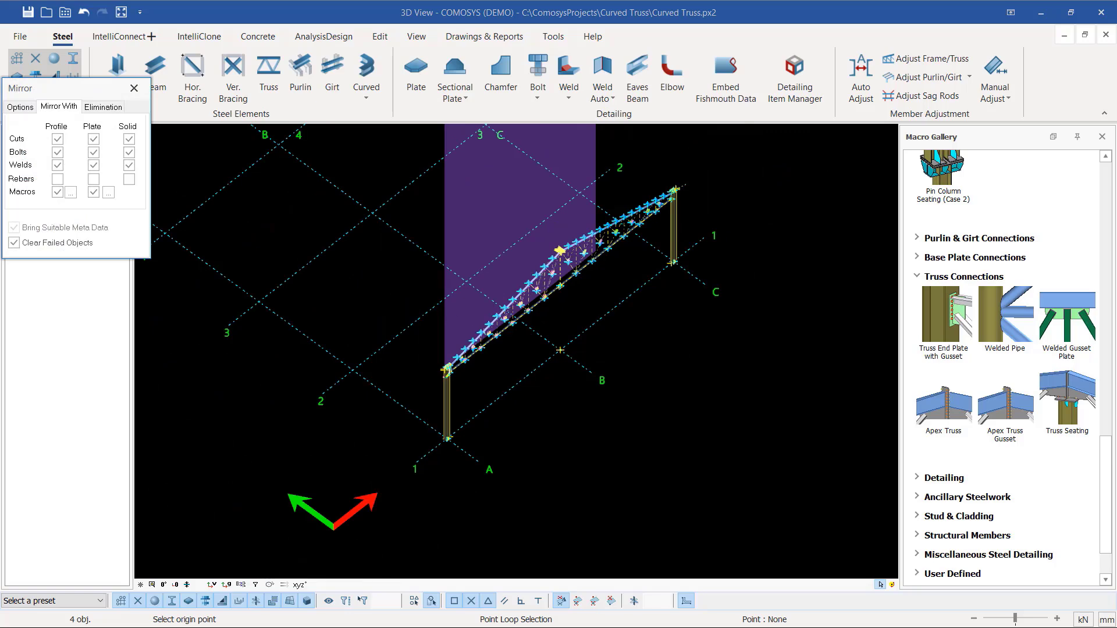
{"action": "scroll", "coordinate": [561, 349], "scroll_direction": "up", "scroll_amount": 3}
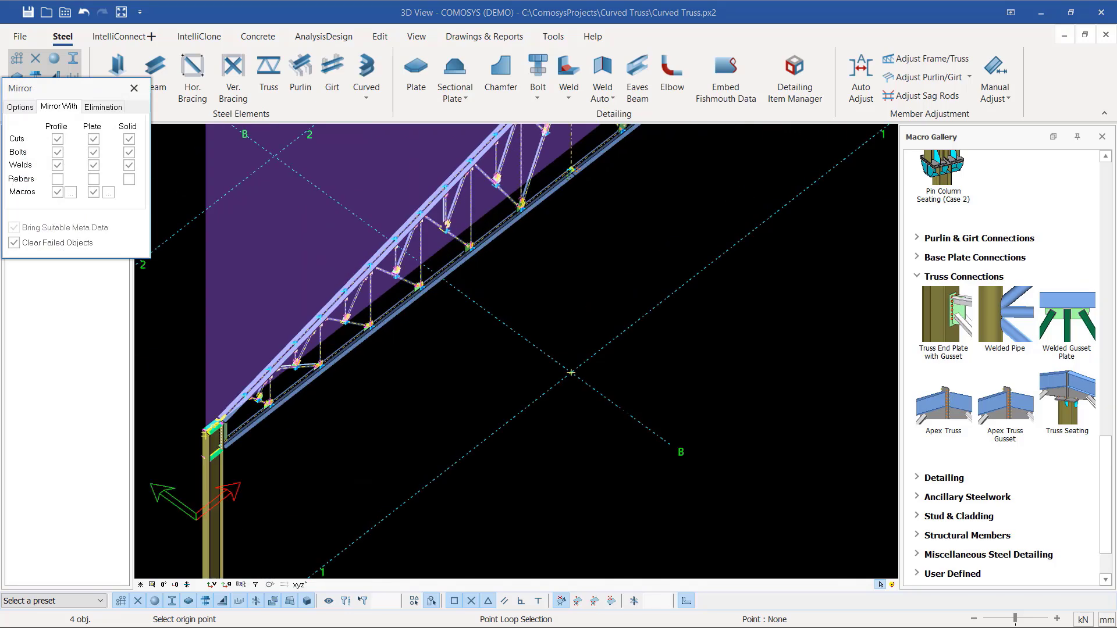
{"action": "left_click", "coordinate": [620, 410]}
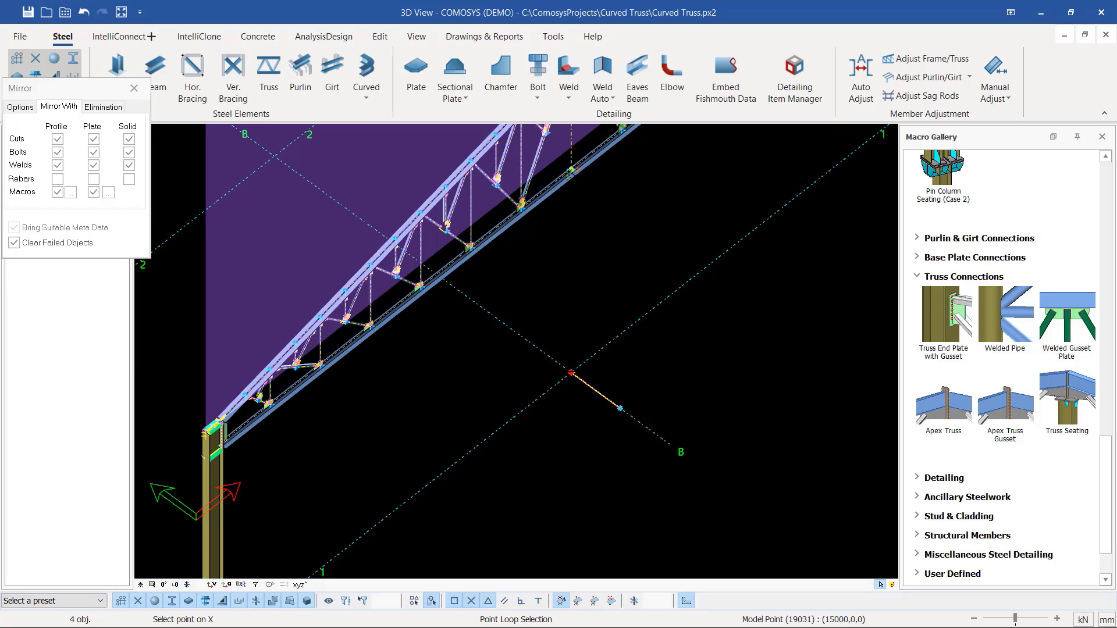
{"action": "left_click", "coordinate": [571, 372]}
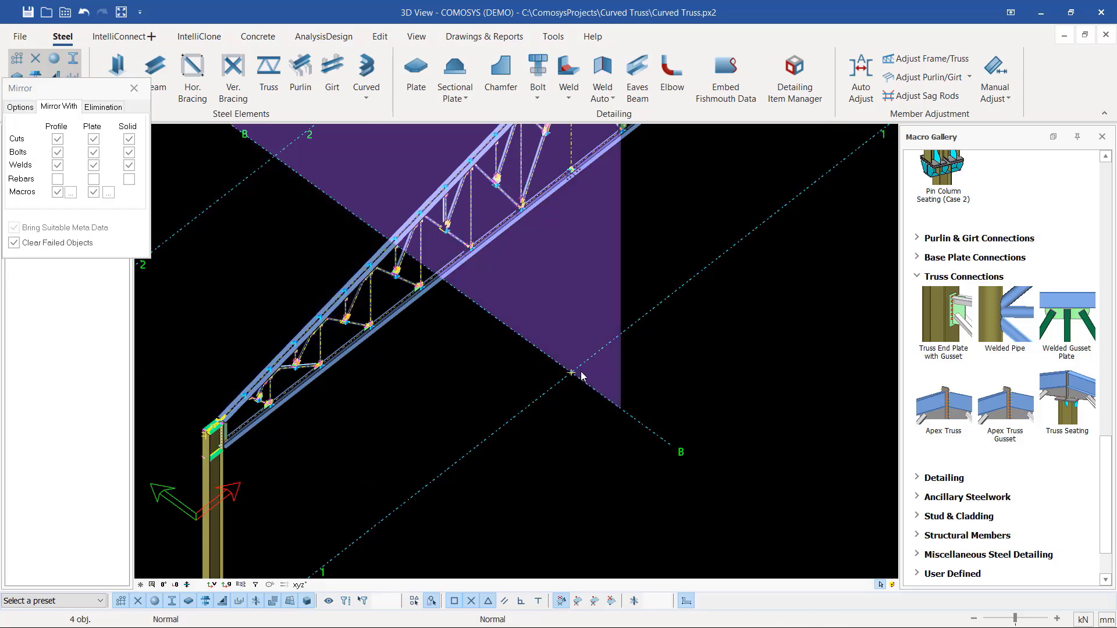
{"action": "left_click", "coordinate": [23, 111]}
{"action": "left_click", "coordinate": [45, 185]}
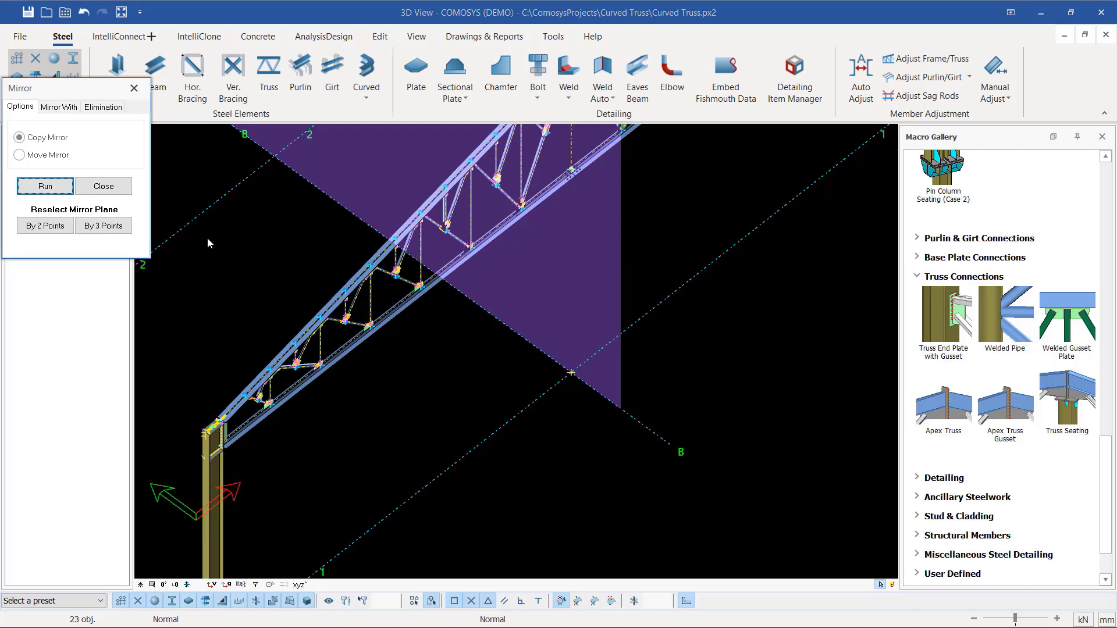
{"action": "left_click", "coordinate": [108, 187]}
- Check the mirrored upper and lower stiffener plates and their welds on the opposite column
{"action": "scroll", "coordinate": [232, 309], "scroll_direction": "down", "scroll_amount": 6}
{"action": "scroll", "coordinate": [374, 228], "scroll_direction": "up", "scroll_amount": 3}
{"action": "scroll", "coordinate": [407, 214], "scroll_direction": "up", "scroll_amount": 5}
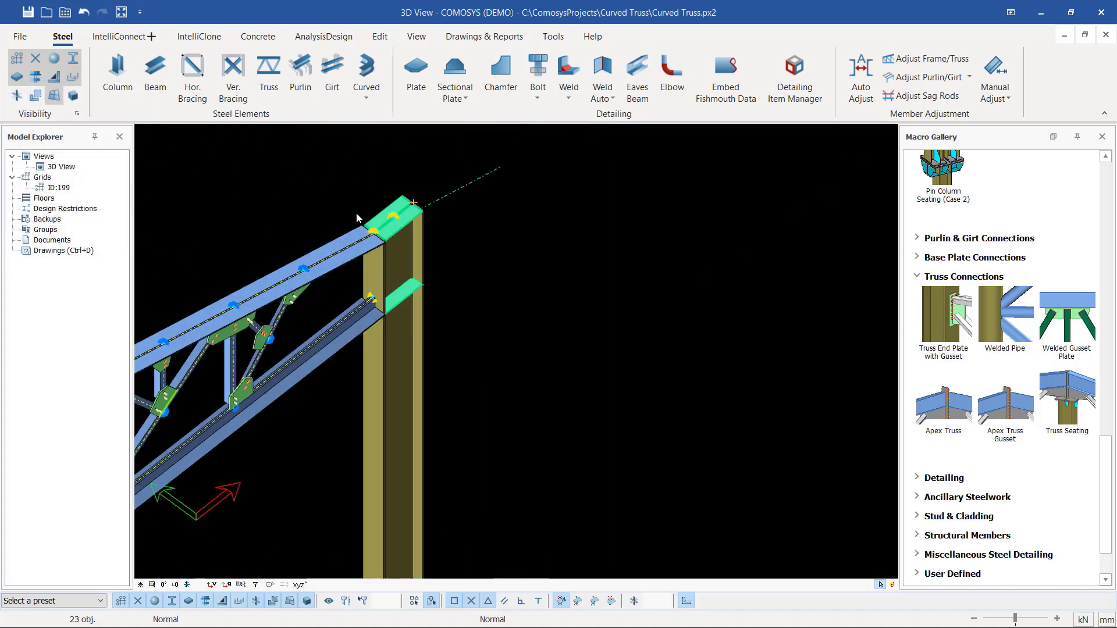
{"action": "left_click", "coordinate": [540, 235]}
{"action": "scroll", "coordinate": [424, 353], "scroll_direction": "up", "scroll_amount": 3}
{"action": "left_click", "coordinate": [454, 348]}
{"action": "middle_click_drag", "start_coordinate": [455, 339], "coordinate": [398, 330]}
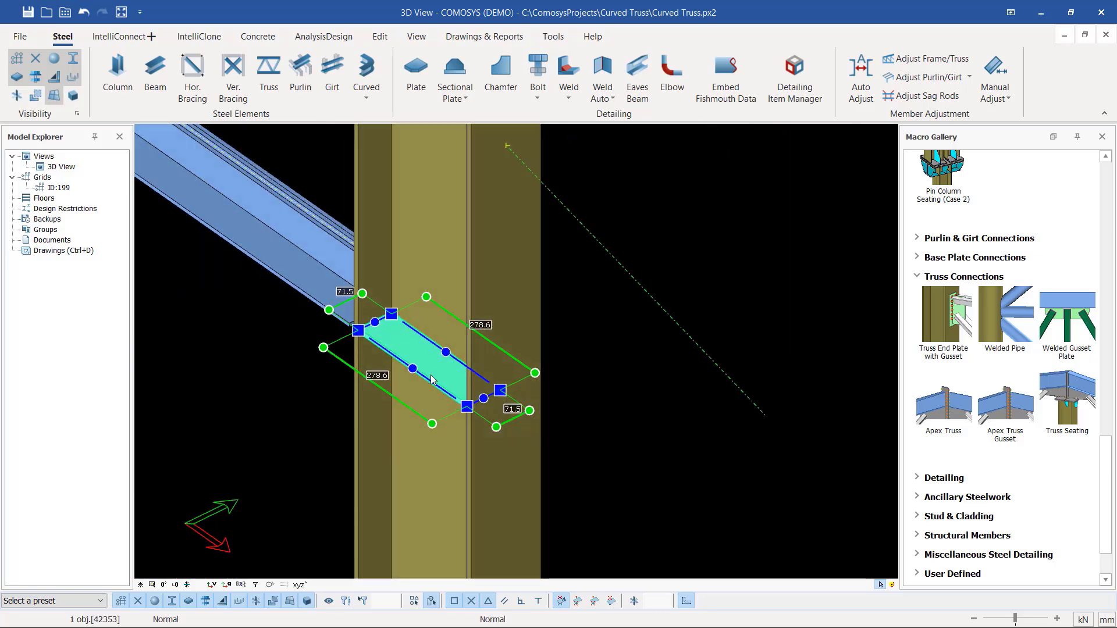
{"action": "scroll", "coordinate": [440, 380], "scroll_direction": "down", "scroll_amount": 2}
{"action": "scroll", "coordinate": [414, 188], "scroll_direction": "up", "scroll_amount": 2}
{"action": "left_click", "coordinate": [713, 301]}
{"action": "scroll", "coordinate": [576, 270], "scroll_direction": "down", "scroll_amount": 3}
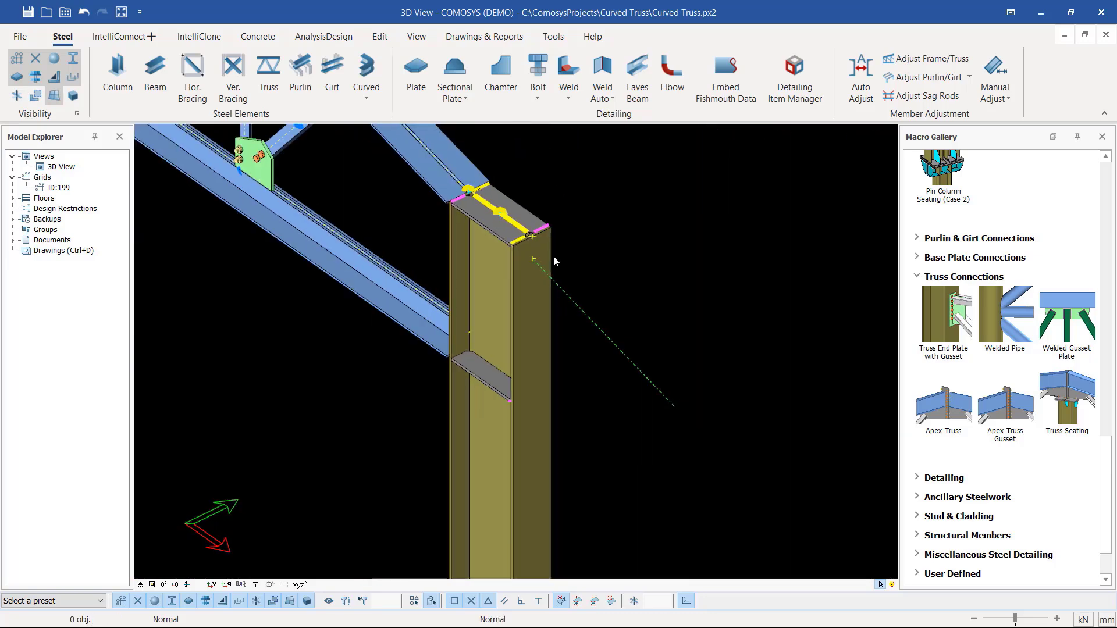
{"action": "scroll", "coordinate": [495, 232], "scroll_direction": "up", "scroll_amount": 4}
{"action": "scroll", "coordinate": [523, 270], "scroll_direction": "down", "scroll_amount": 5}
- Apply the Truss End Plate with Gusset connection to the opposite column, selecting the truss's upper chord first and its lower chord second
{"action": "middle_click_drag", "start_coordinate": [529, 287], "coordinate": [477, 291]}
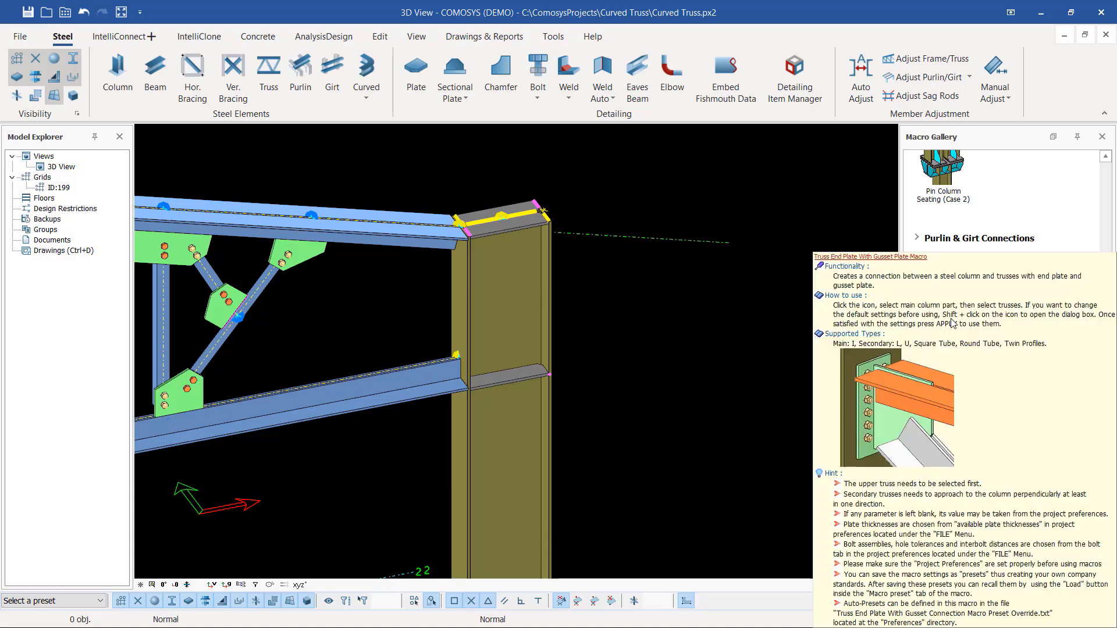
{"action": "mouse_move", "coordinate": [952, 331]}
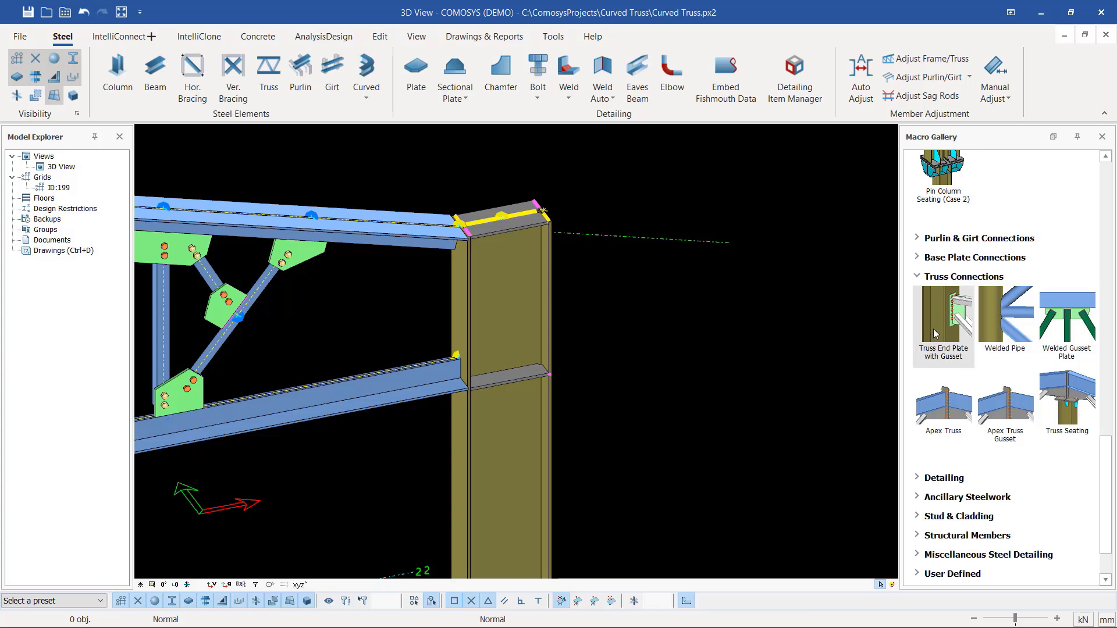
{"action": "left_click", "coordinate": [947, 316]}
{"action": "left_click", "coordinate": [492, 294]}
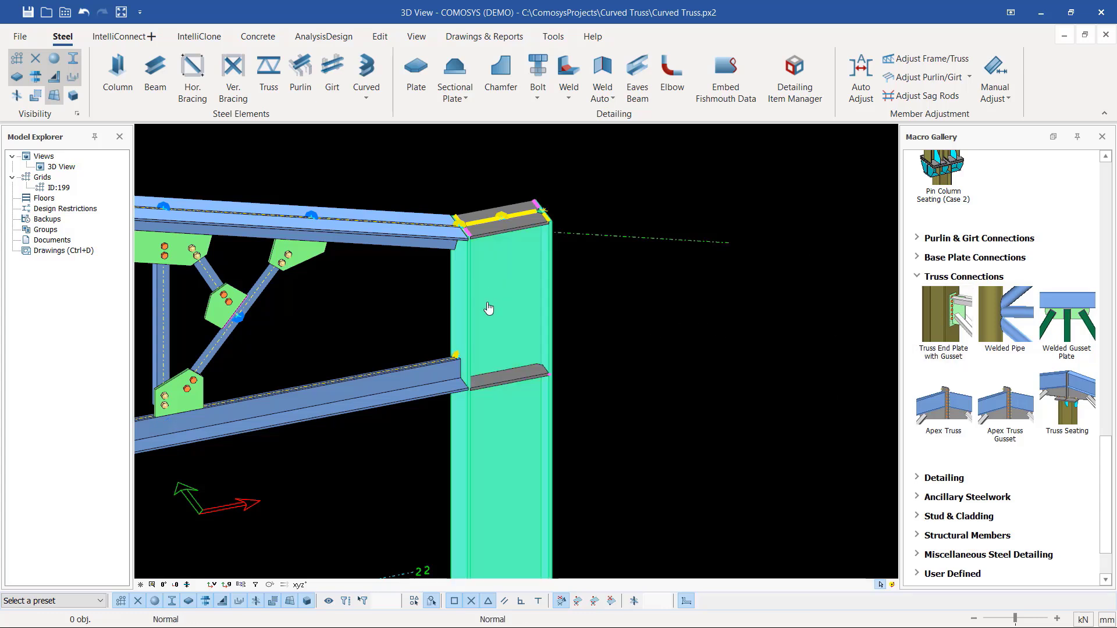
{"action": "left_click", "coordinate": [404, 241]}
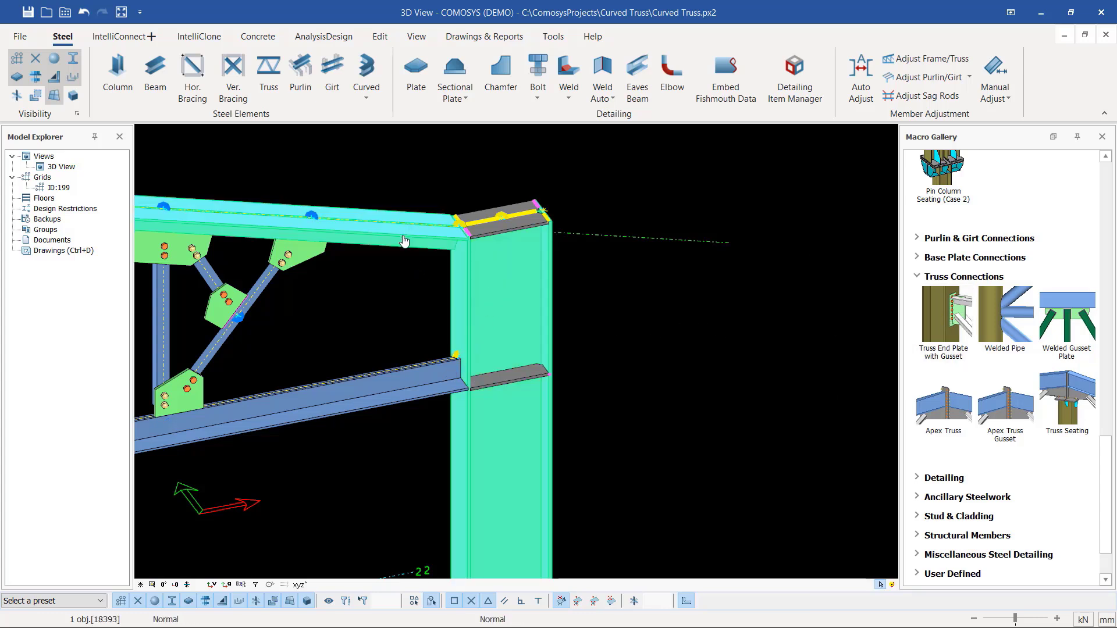
{"action": "left_click", "coordinate": [426, 390]}
{"action": "right_click", "coordinate": [659, 283]}
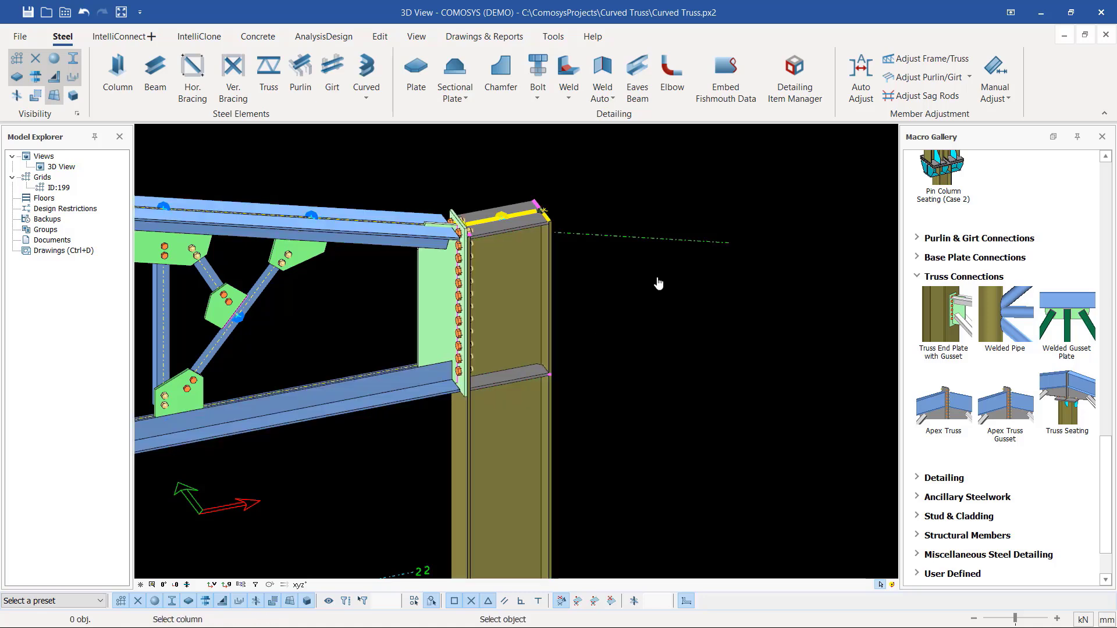
{"action": "scroll", "coordinate": [442, 260], "scroll_direction": "up", "scroll_amount": 3}
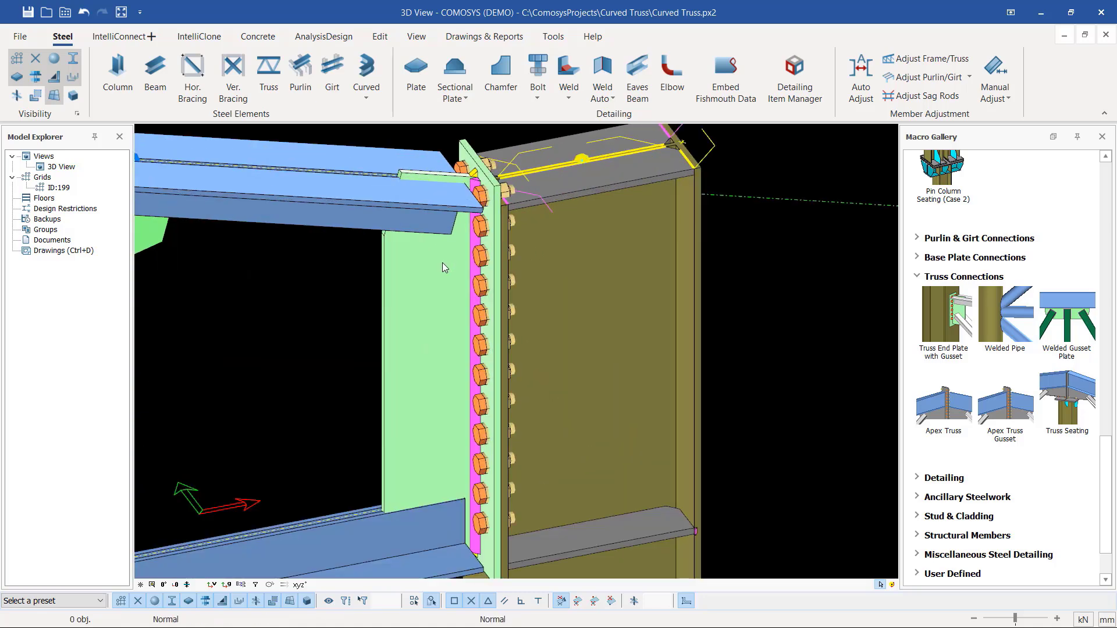
- Load the Truss_Column Connection macro preset into the opposite column's Truss End Plate with Gusset connection and apply it
{"action": "left_click", "coordinate": [441, 289]}
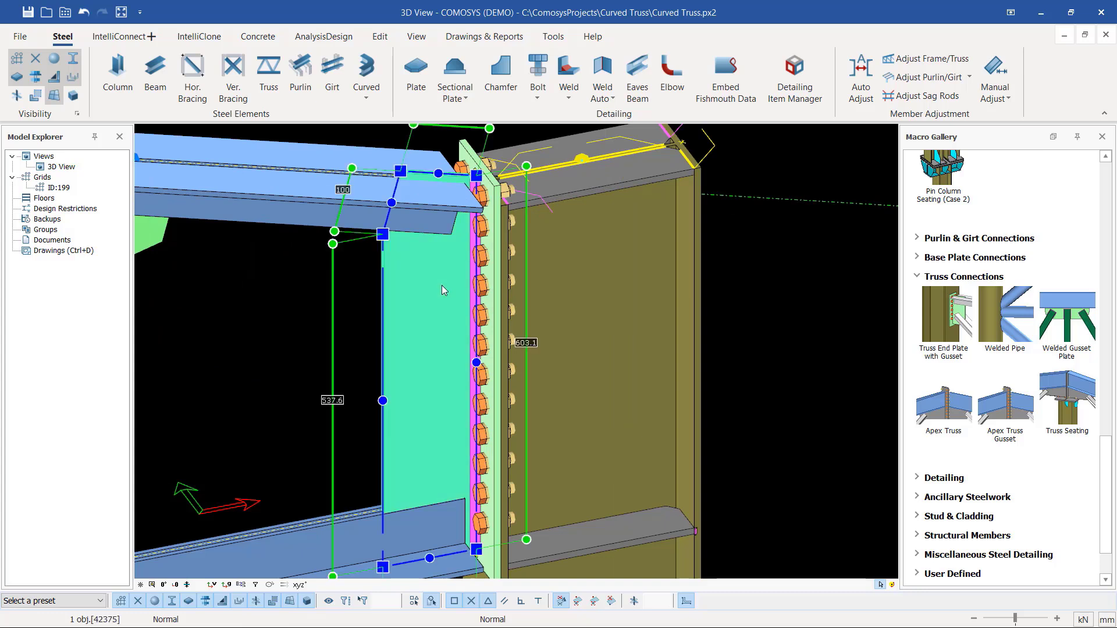
{"action": "key", "text": "Escape"}
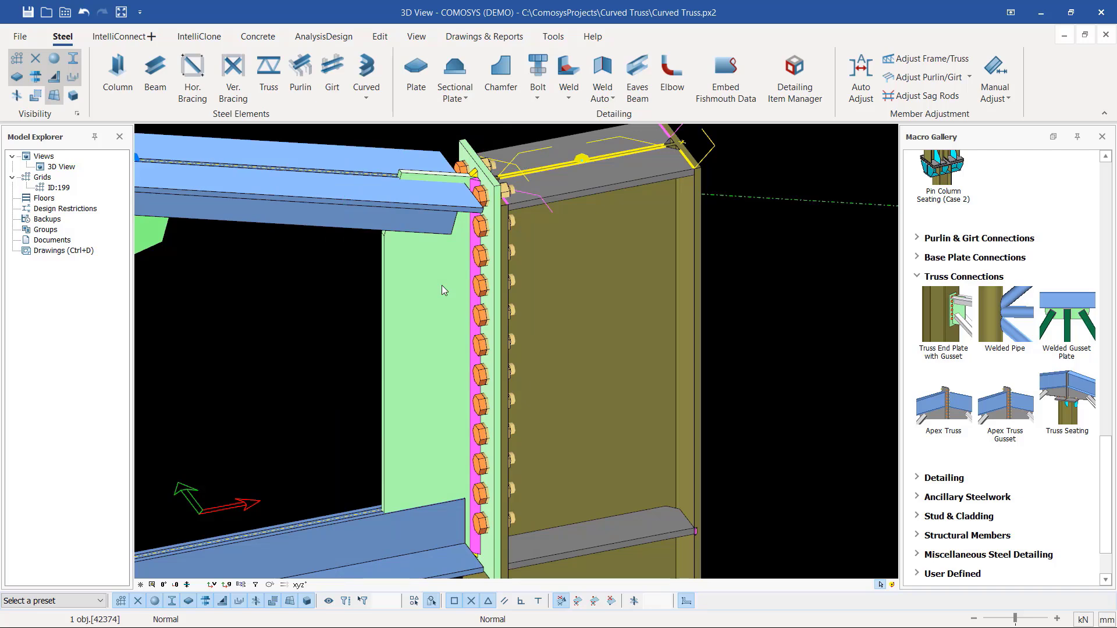
{"action": "double_click", "coordinate": [441, 289]}
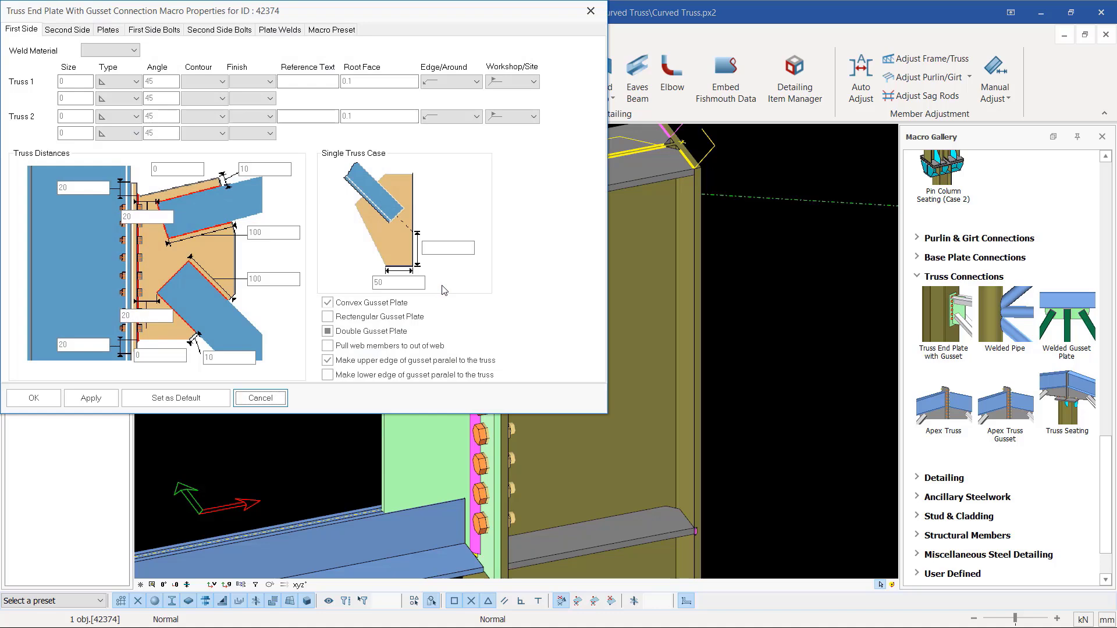
{"action": "left_click_drag", "start_coordinate": [284, 14], "coordinate": [860, 80]}
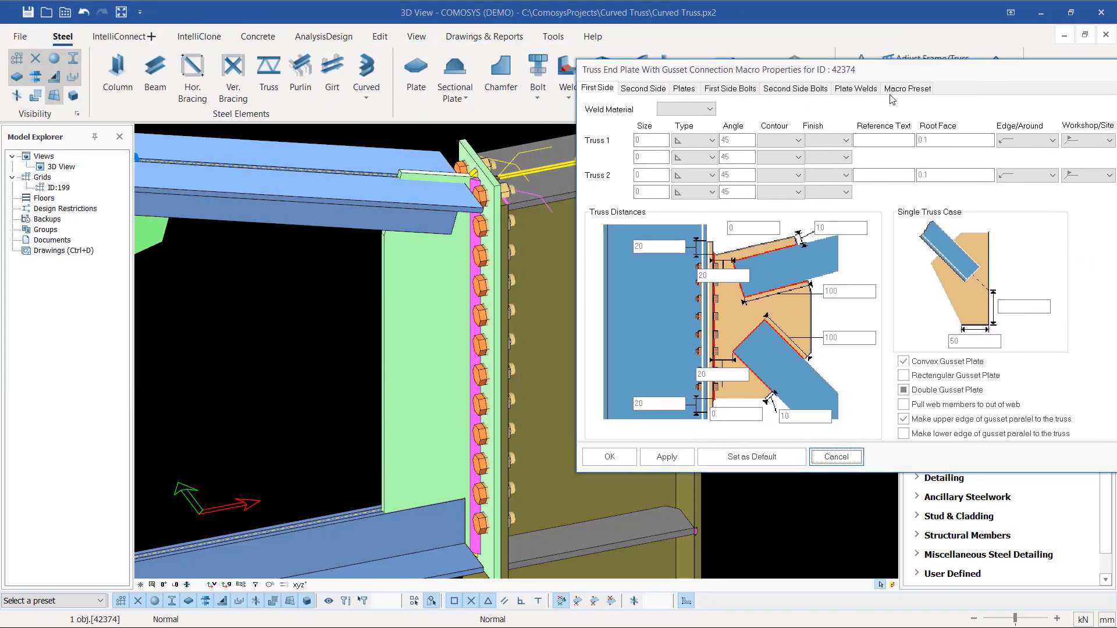
{"action": "left_click", "coordinate": [919, 92]}
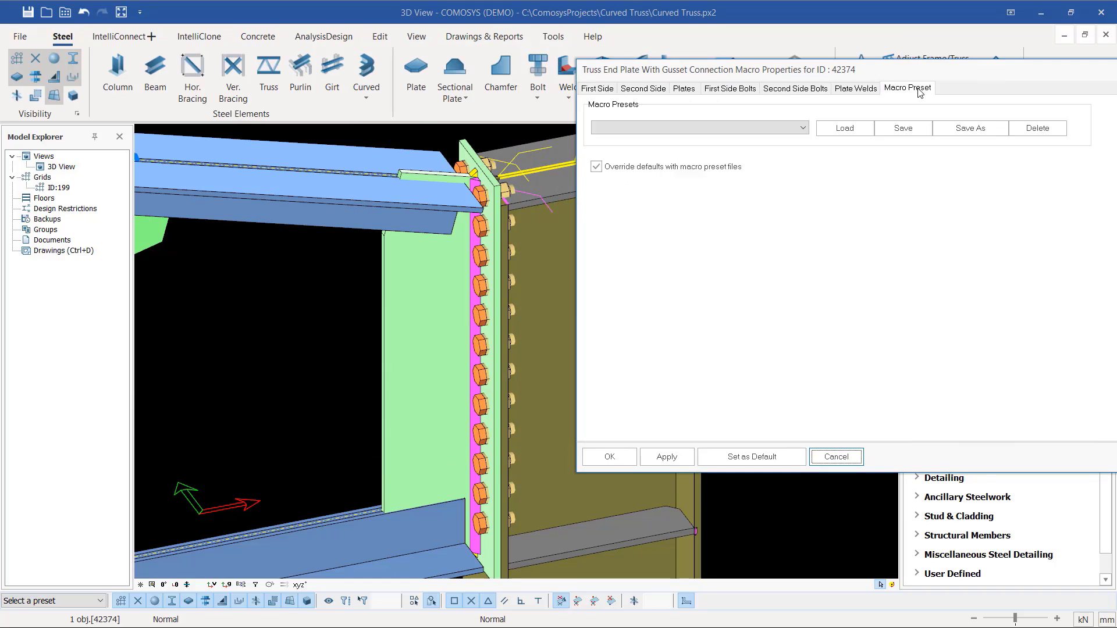
{"action": "left_click", "coordinate": [803, 128]}
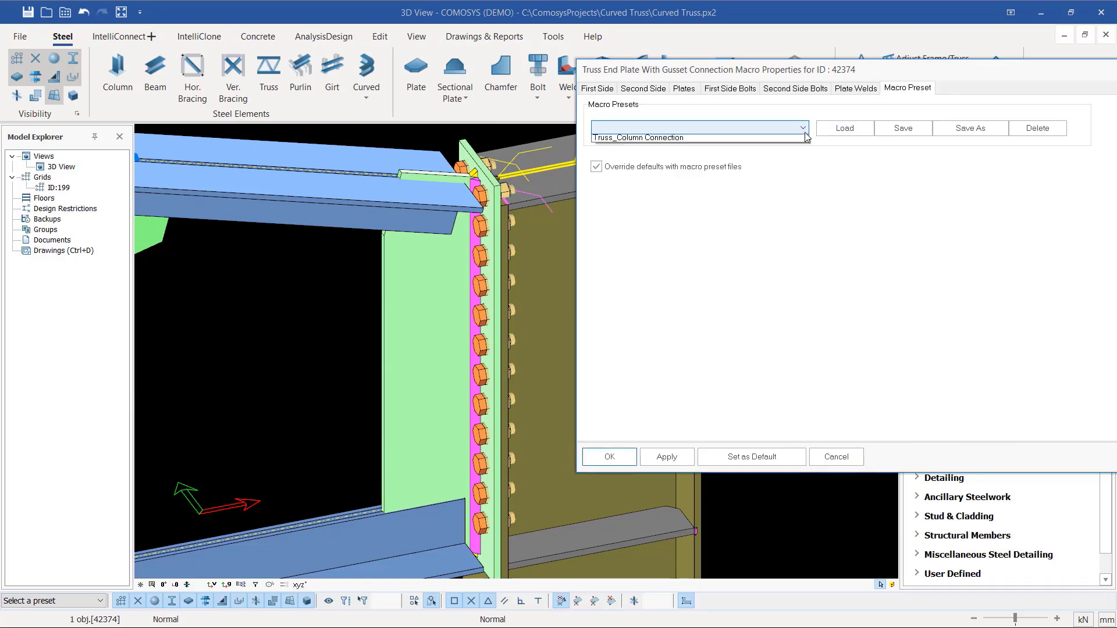
{"action": "left_click", "coordinate": [676, 141]}
{"action": "left_click", "coordinate": [845, 128]}
{"action": "left_click", "coordinate": [666, 458]}
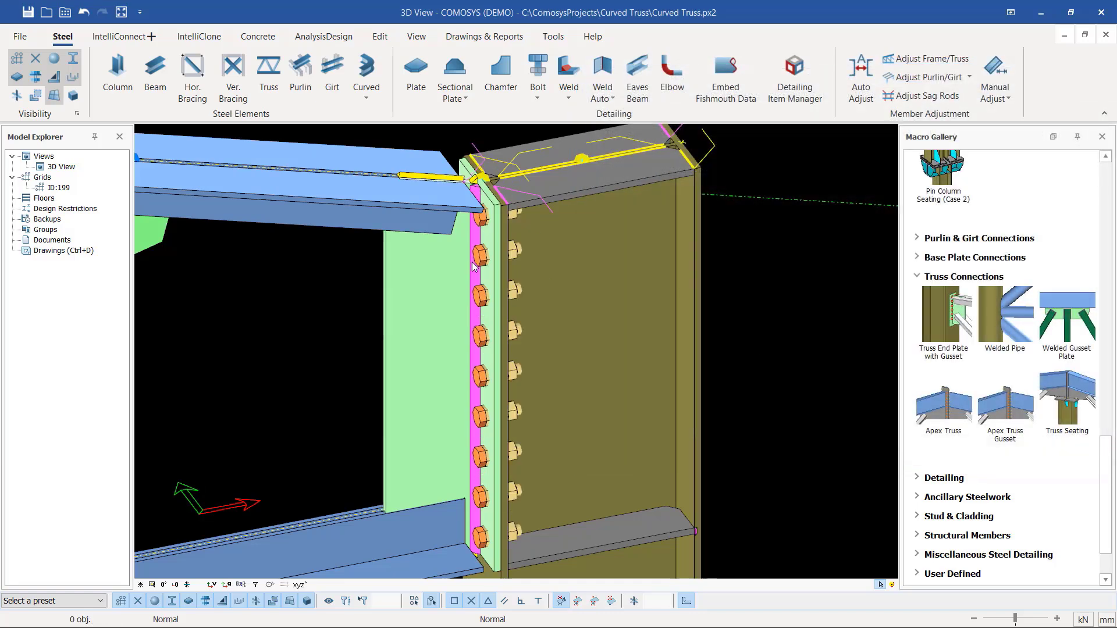
- Examine the truss-to-column connection, the whole frame from the opposite side, and the truss's apex joint
{"action": "scroll", "coordinate": [739, 227], "scroll_direction": "down", "scroll_amount": 8}
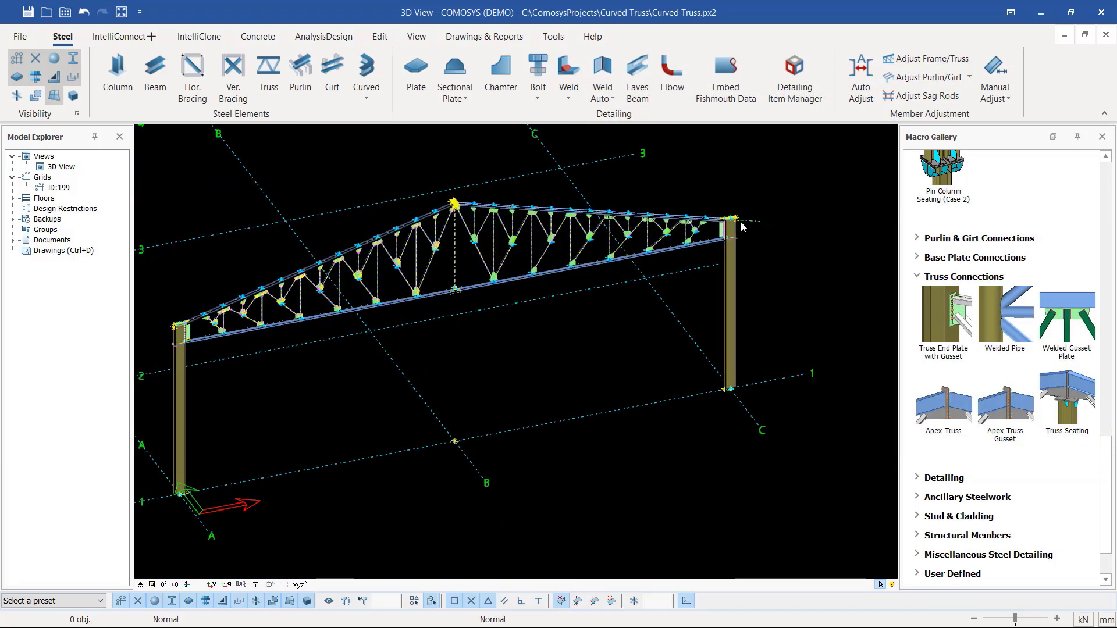
{"action": "scroll", "coordinate": [738, 224], "scroll_direction": "up", "scroll_amount": 8}
{"action": "left_click", "coordinate": [708, 225]}
{"action": "middle_click_drag", "start_coordinate": [708, 224], "coordinate": [219, 300]}
{"action": "scroll", "coordinate": [226, 300], "scroll_direction": "down", "scroll_amount": 8}
{"action": "scroll", "coordinate": [412, 254], "scroll_direction": "down", "scroll_amount": 5}
{"action": "middle_click_drag", "start_coordinate": [613, 209], "coordinate": [538, 155]}
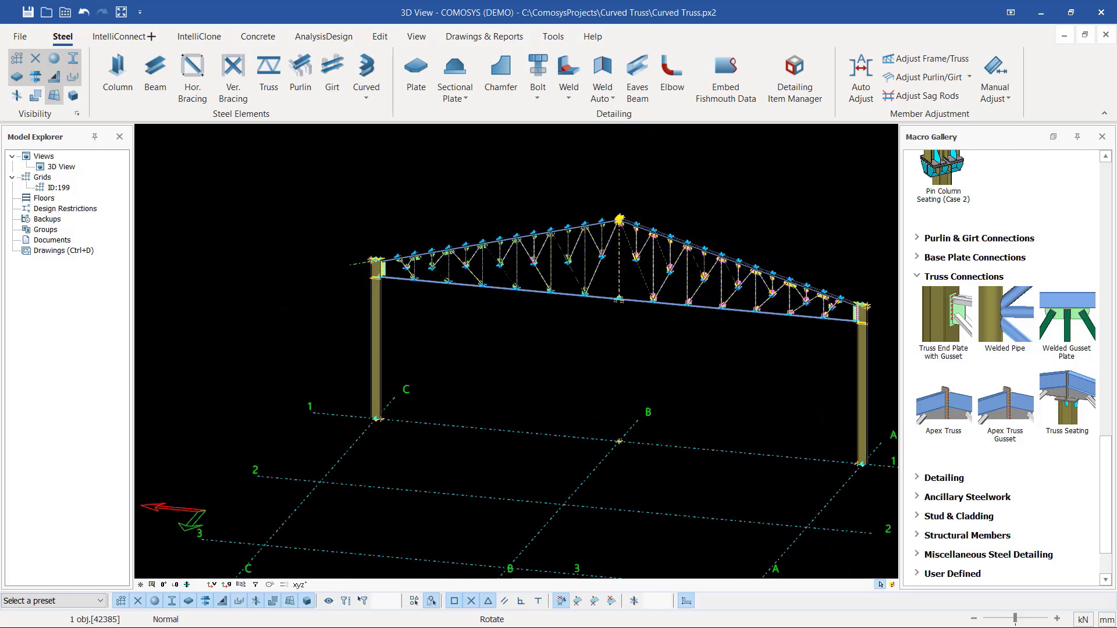
{"action": "scroll", "coordinate": [620, 216], "scroll_direction": "up", "scroll_amount": 6}
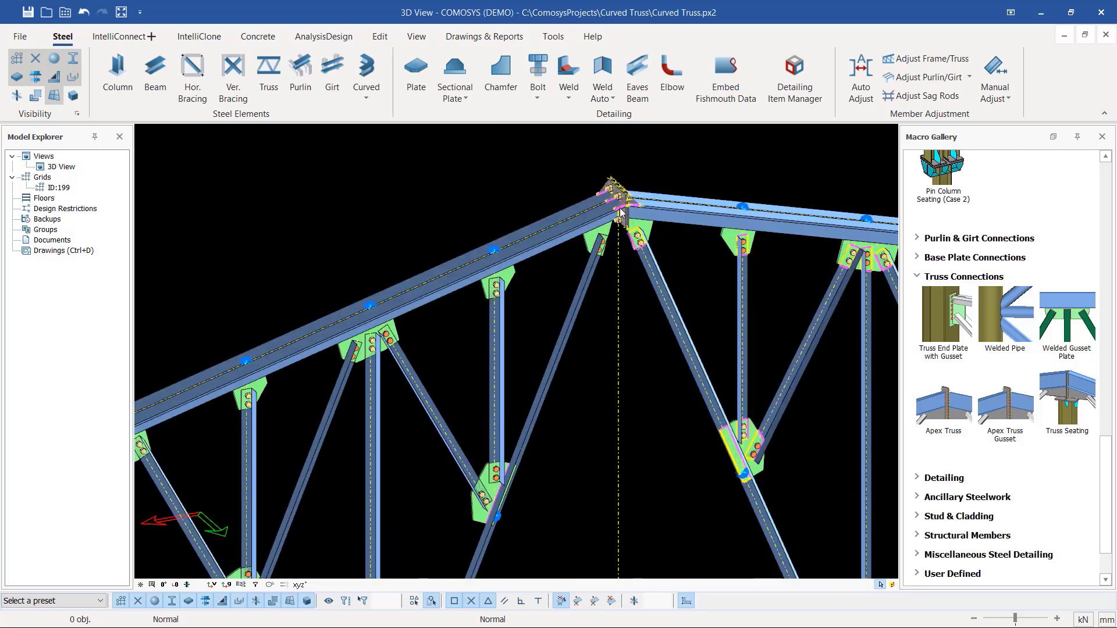